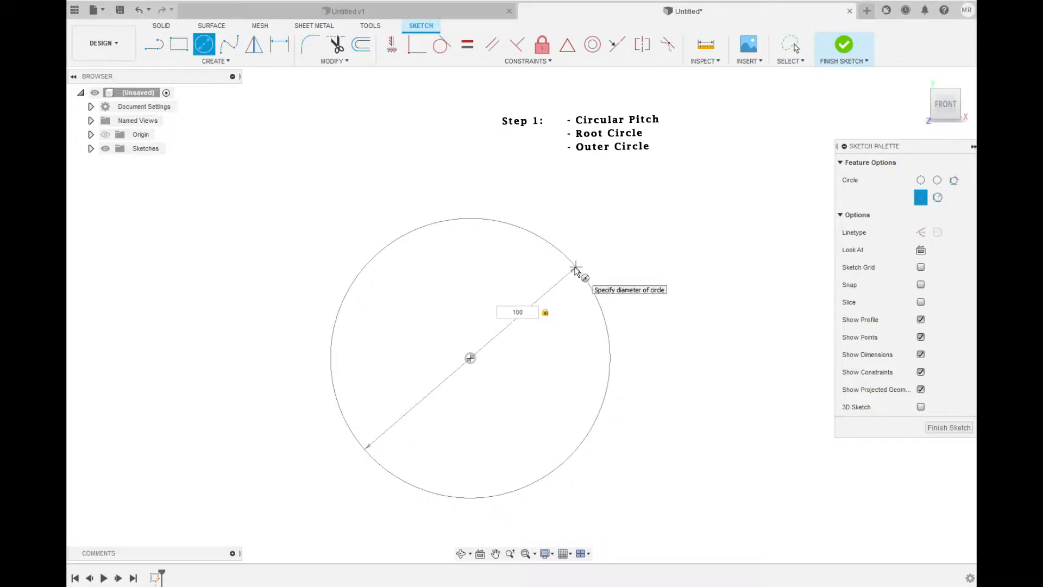
# Finish the 100 mm circle at the origin and draw a larger concentric circle about 129 mm in diameter.
pyautogui.press('Return')
pyautogui.press('Escape')
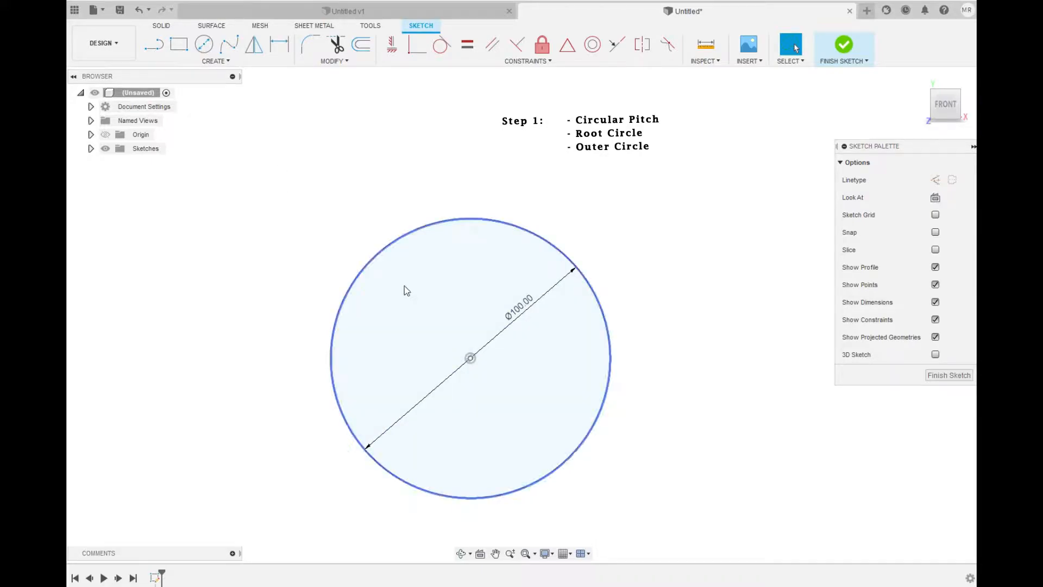
pyautogui.press('c')
pyautogui.click(470, 358)
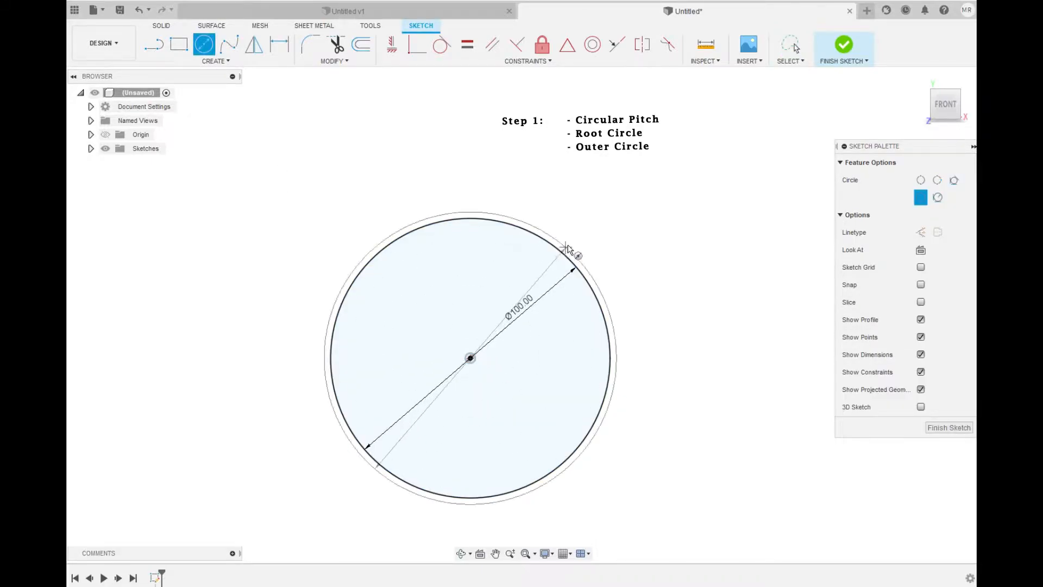
pyautogui.click(607, 244)
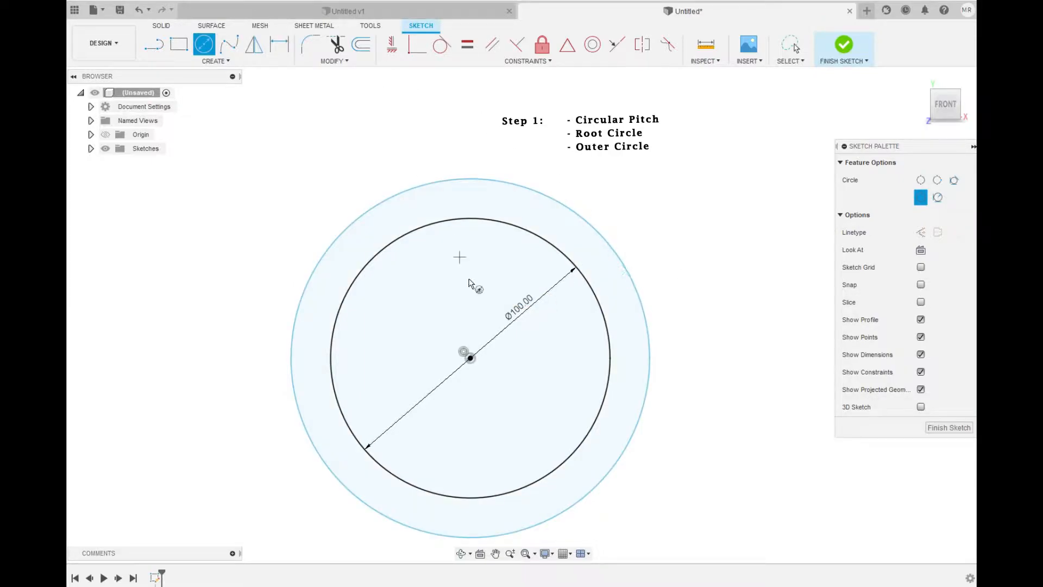
# Draw a third concentric circle around the other two with a diameter of 136 mm.
pyautogui.click(470, 357)
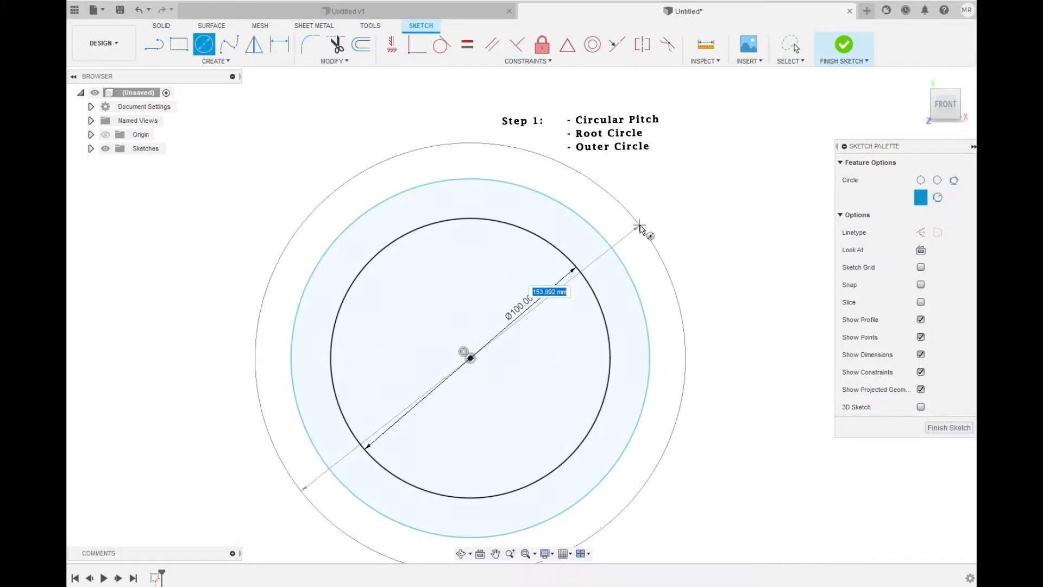
pyautogui.write('136')
pyautogui.press('Return')
pyautogui.press('Escape')
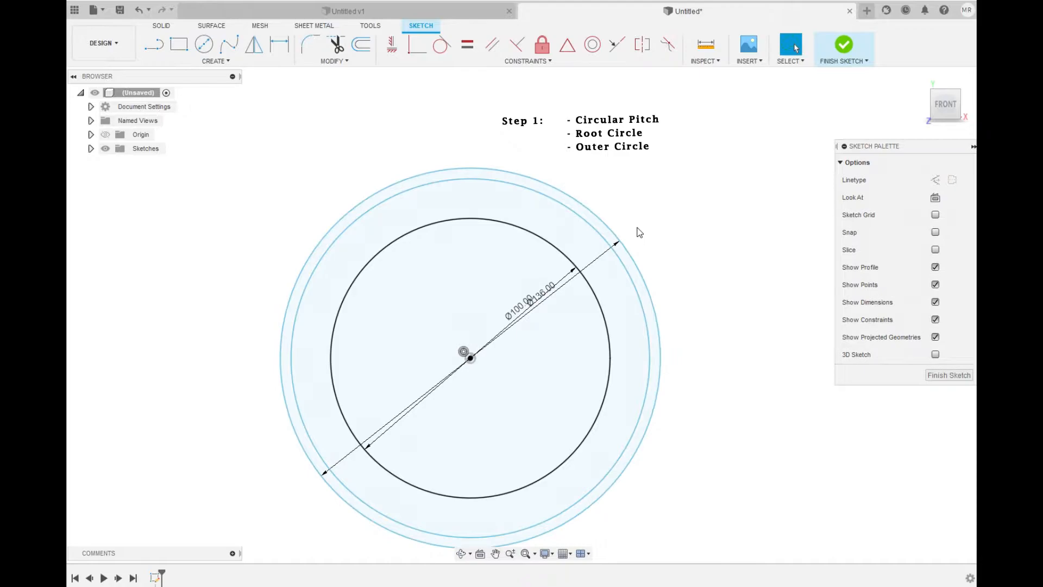
# Dimension the middle circle's diameter to 120 mm and spread the three diameter labels outside the circles.
pyautogui.press('d')
pyautogui.click(574, 214)
pyautogui.click(683, 296)
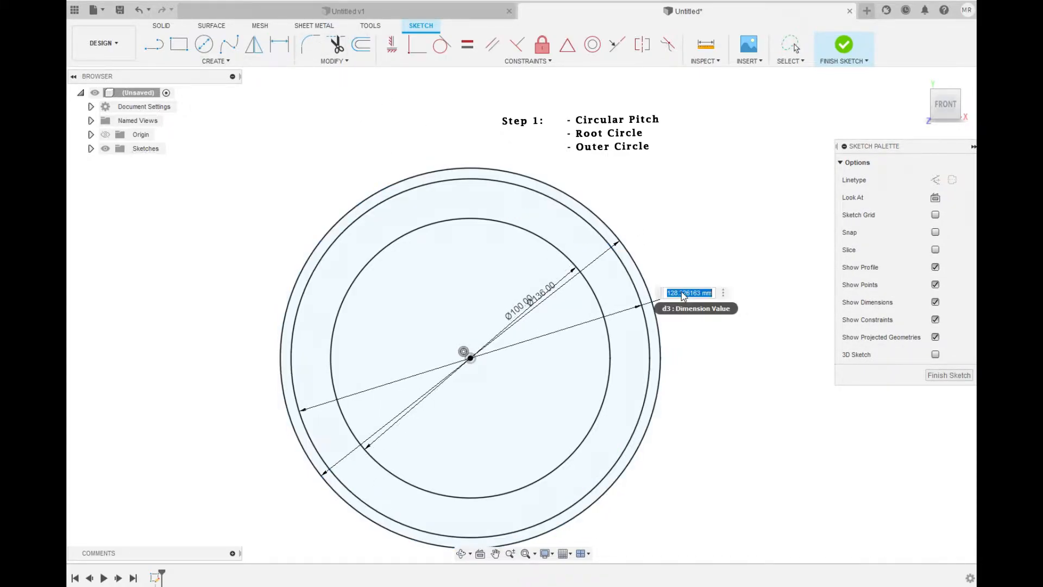
pyautogui.write('120')
pyautogui.press('Return')
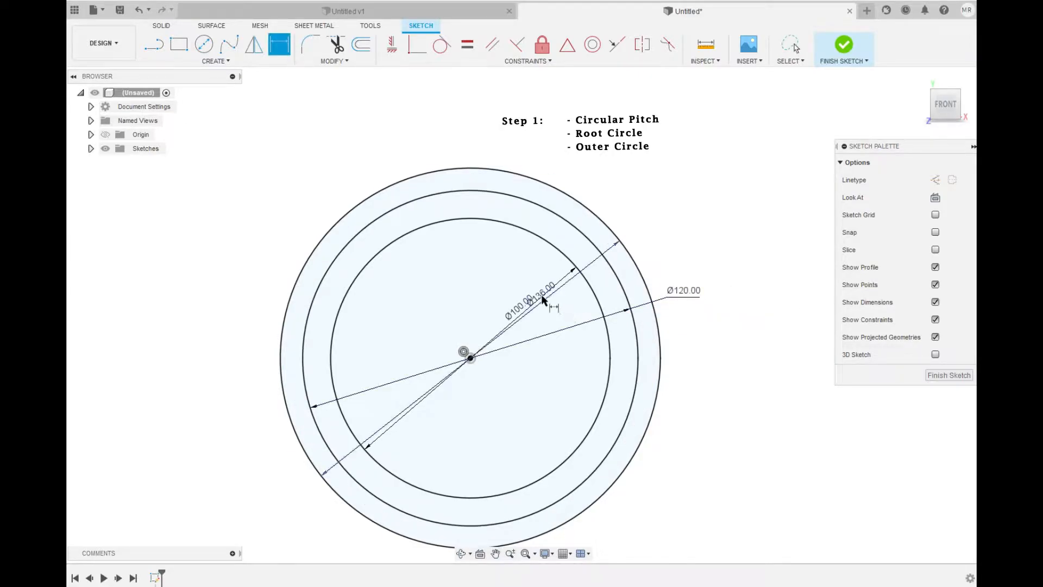
pyautogui.moveTo(543, 297); pyautogui.dragTo(682, 357)
pyautogui.moveTo(686, 296); pyautogui.dragTo(708, 276)
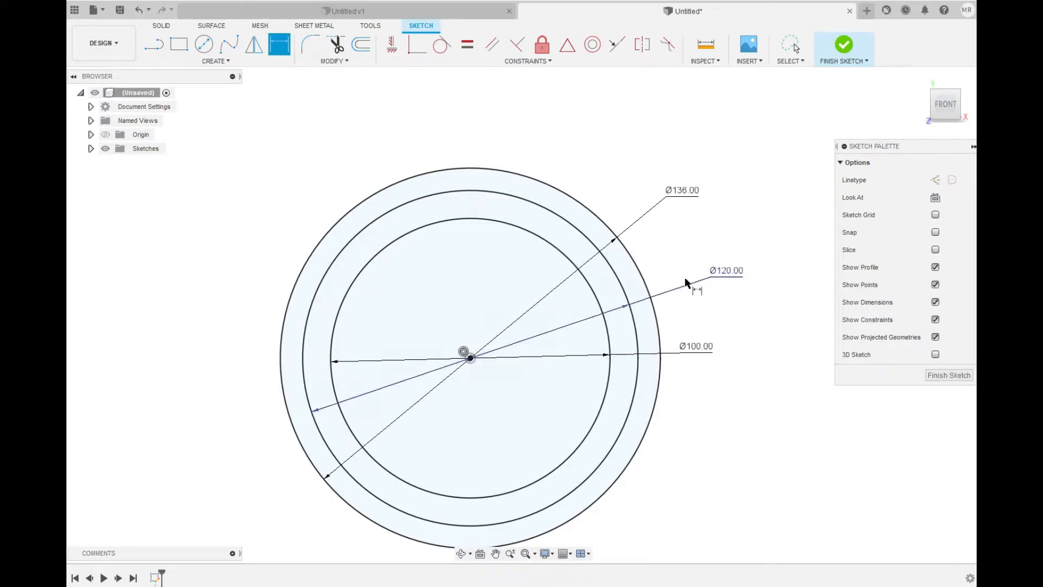
# Draw a vertical construction line from the circles' centre up past the outer circle.
pyautogui.click(153, 45)
pyautogui.click(935, 179)
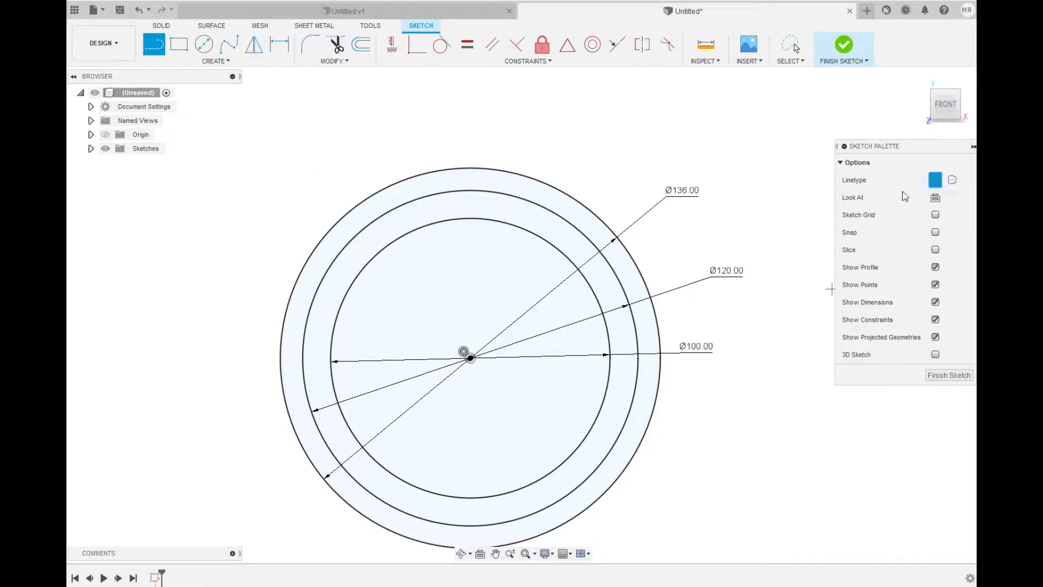
pyautogui.click(470, 359)
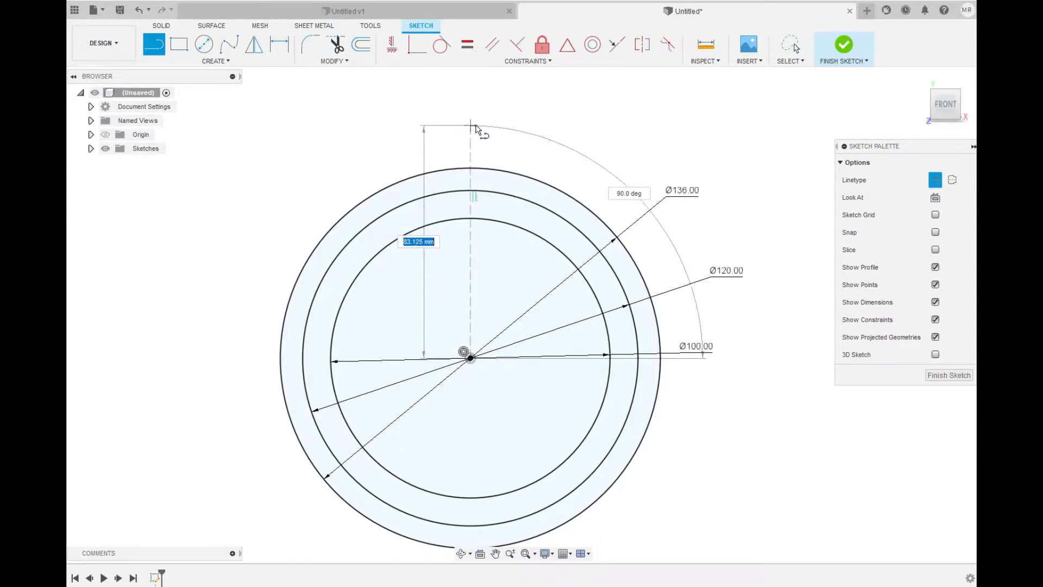
pyautogui.click(474, 95)
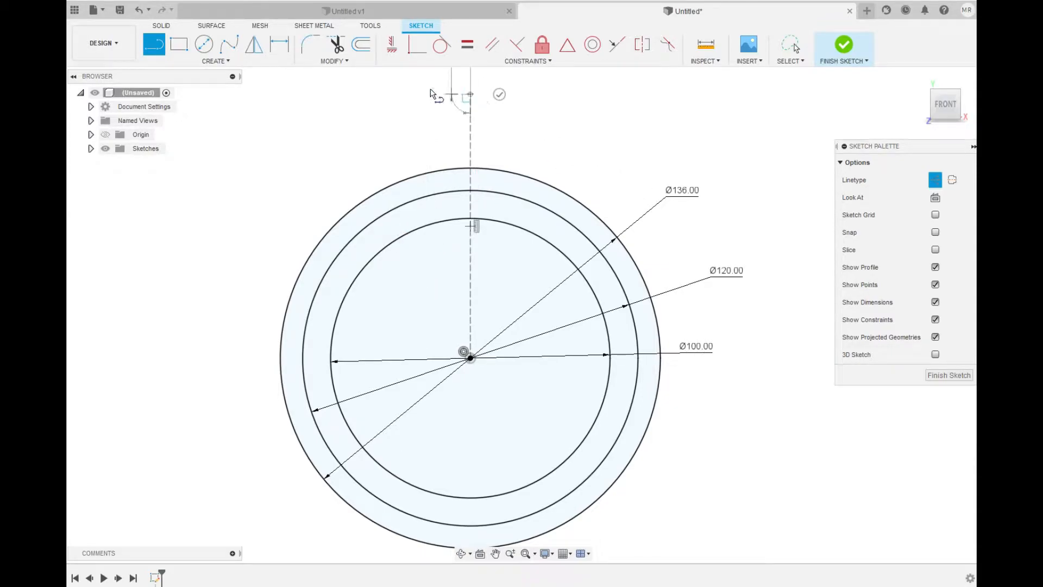
# Draw a horizontal construction line about 85 mm long leftward from the 120 mm circle's top point, tangent to that circle.
pyautogui.click(154, 43)
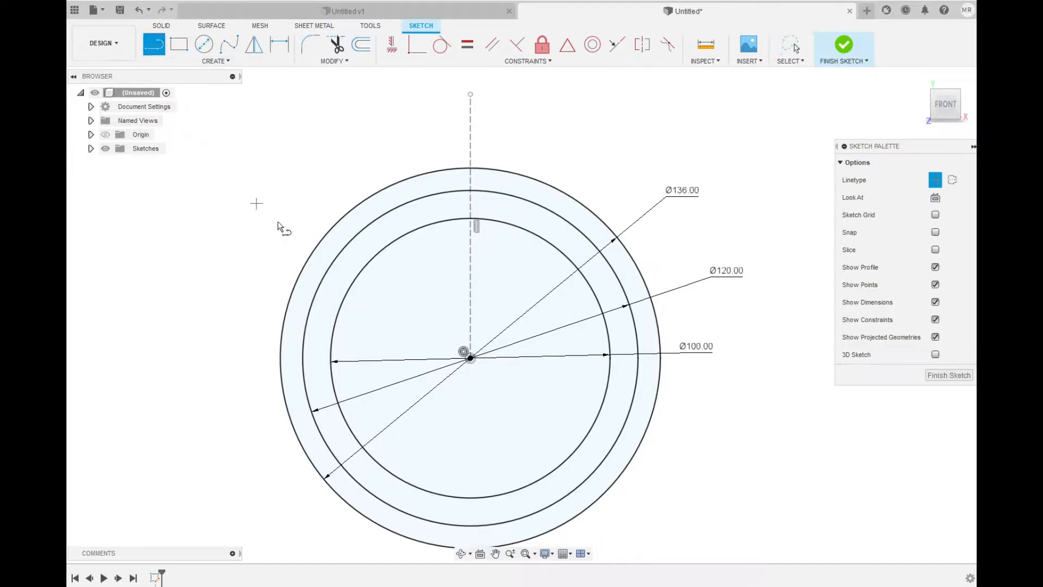
pyautogui.click(471, 190)
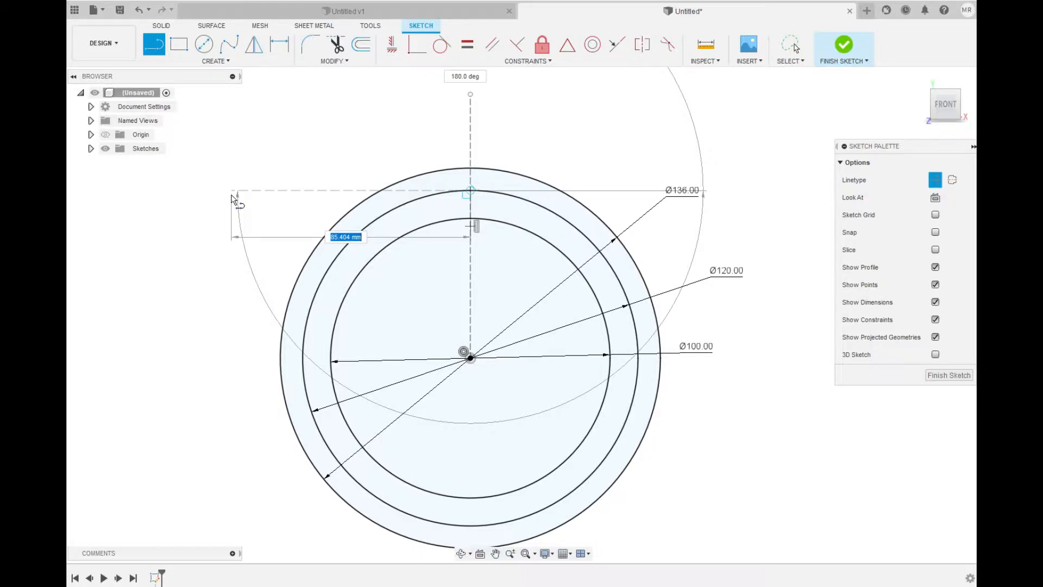
pyautogui.click(232, 192)
pyautogui.press('Escape')
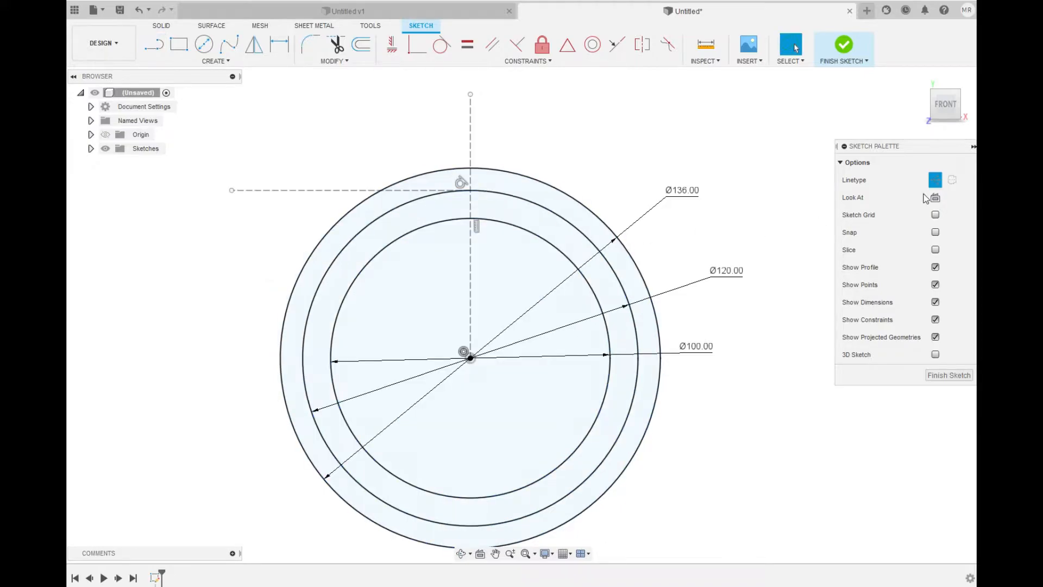
# Convert the 120 mm and 136 mm circles to construction geometry.
pyautogui.click(562, 217)
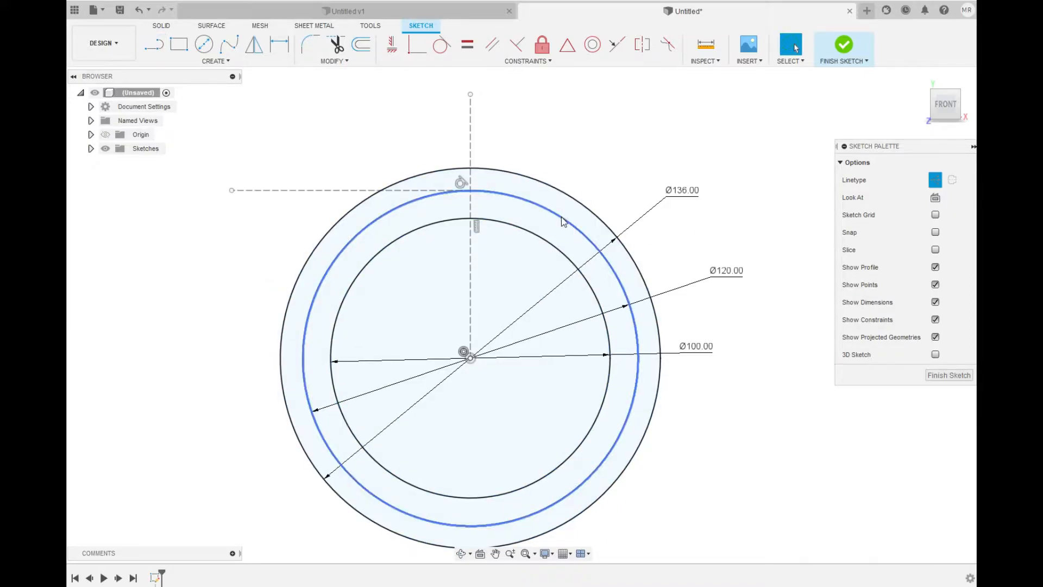
pyautogui.click(935, 214)
pyautogui.click(571, 202)
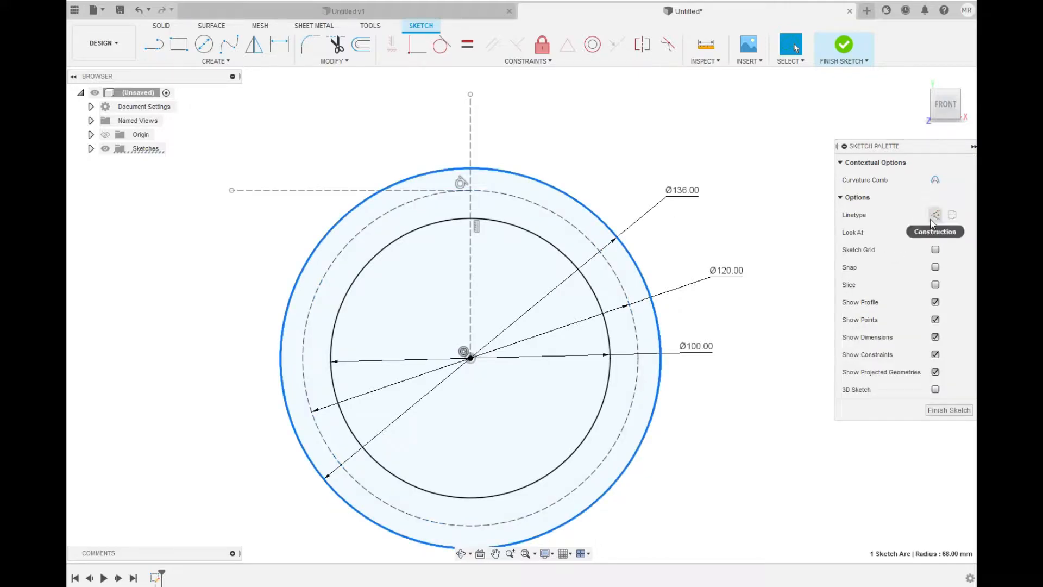
pyautogui.click(935, 215)
pyautogui.click(589, 130)
pyautogui.scroll(-2, 402, 202)
pyautogui.scroll(3, 436, 187)
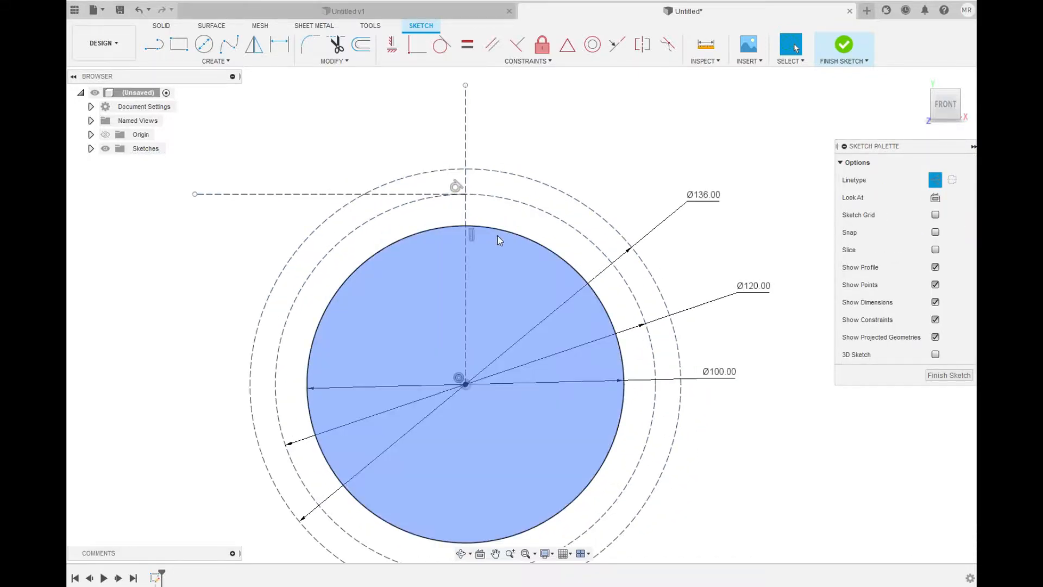
pyautogui.click(521, 235)
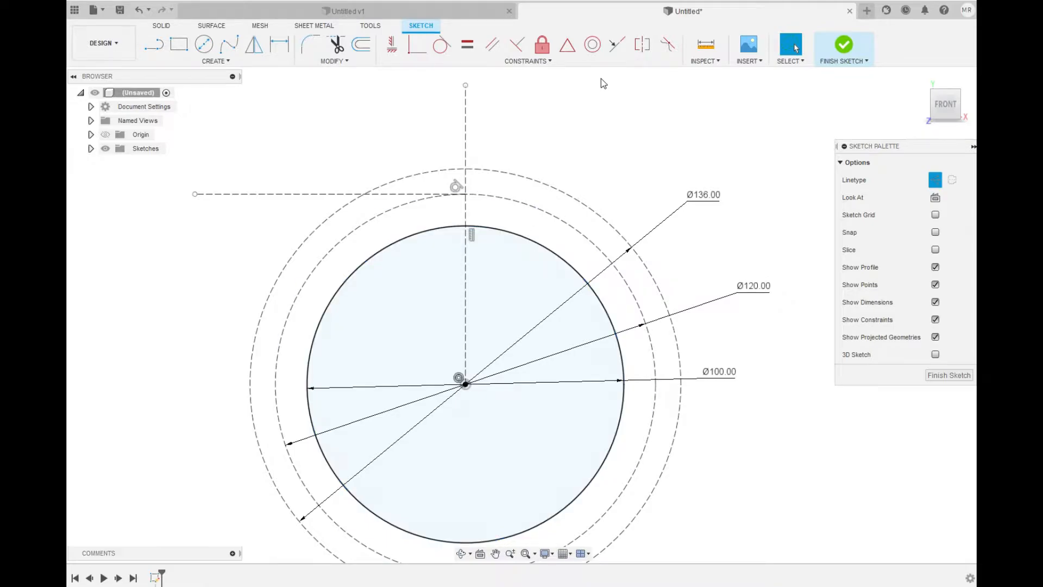
pyautogui.scroll(1, 429, 142)
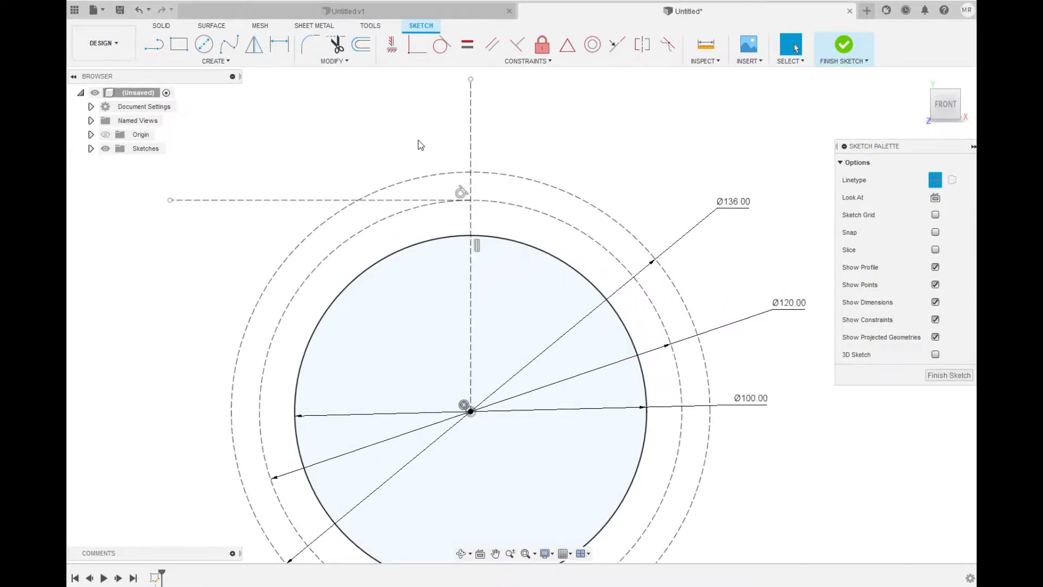
# Draw a construction line about 85 mm long from the 120 mm circle's top point, sloping down to the left below the horizontal line.
pyautogui.click(154, 49)
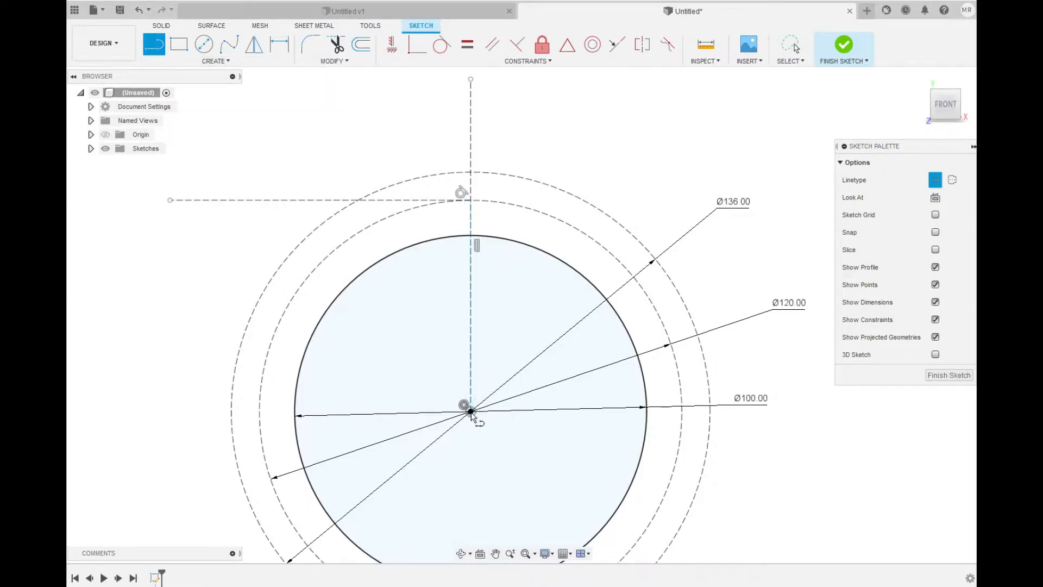
pyautogui.click(469, 199)
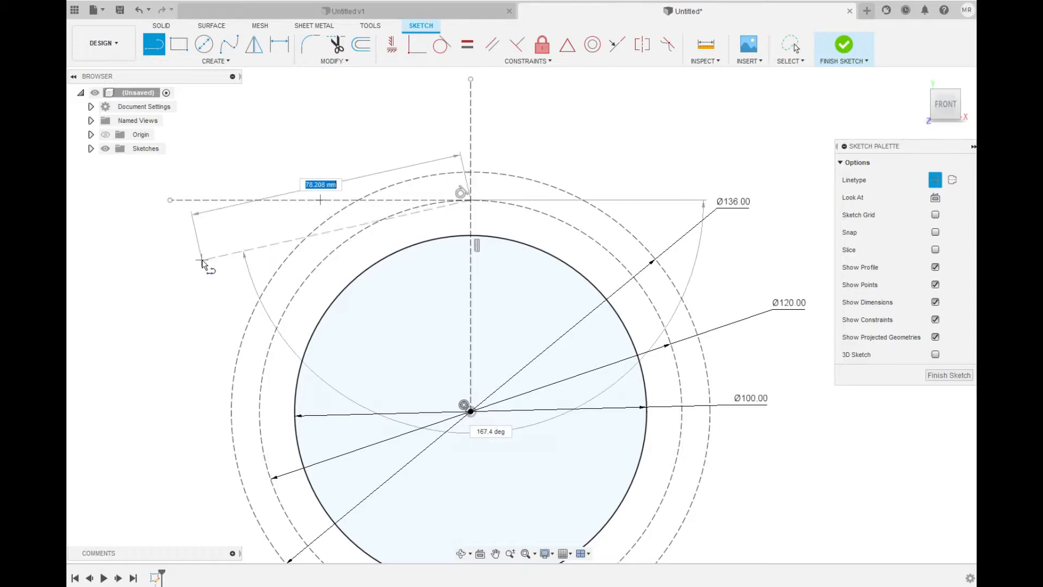
pyautogui.click(180, 263)
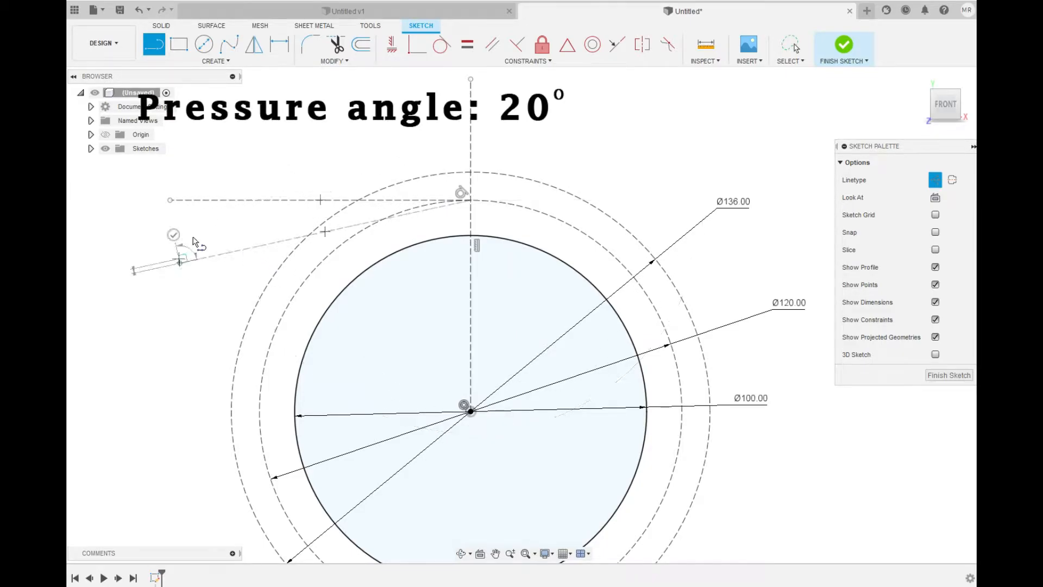
pyautogui.press('Escape')
# Dimension the angle between the sloping and horizontal construction lines to 20 degrees.
pyautogui.click(280, 44)
pyautogui.click(244, 249)
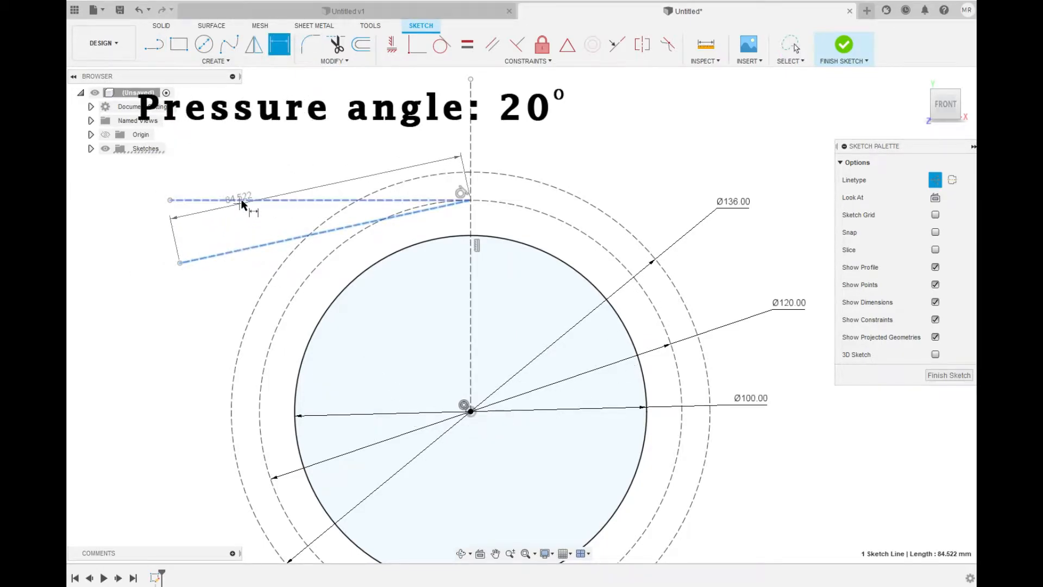
pyautogui.click(242, 201)
pyautogui.click(212, 229)
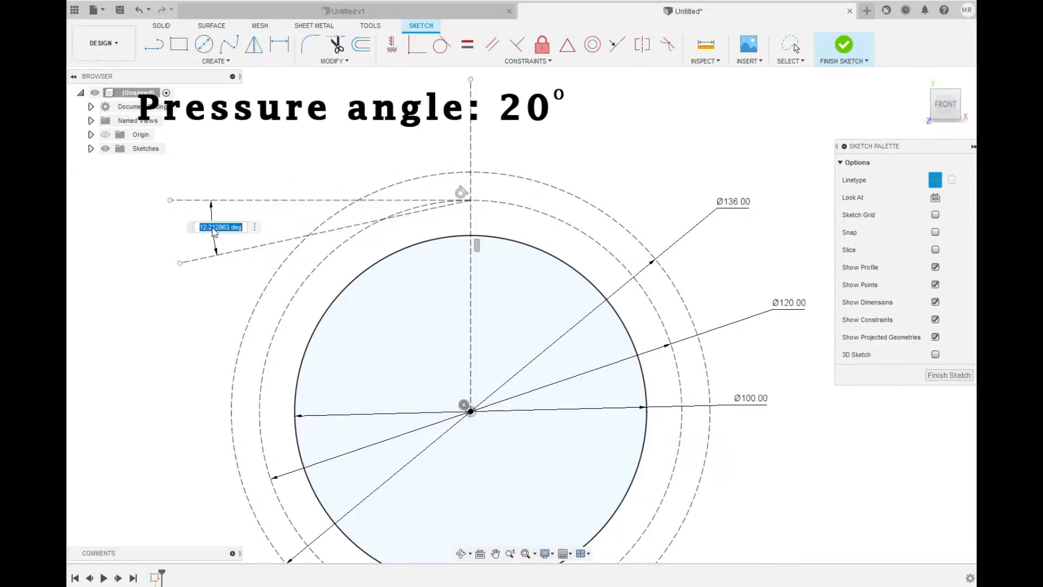
pyautogui.write('20')
pyautogui.press('Return')
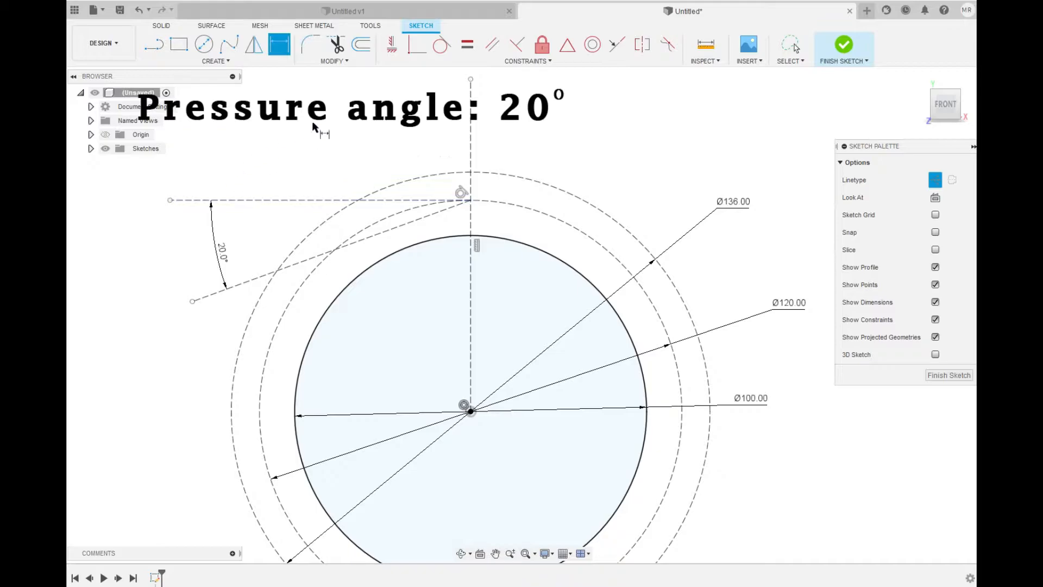
# Draw a construction line from the circles' centre to the sloping line, perpendicular to it.
pyautogui.scroll(2, 380, 255)
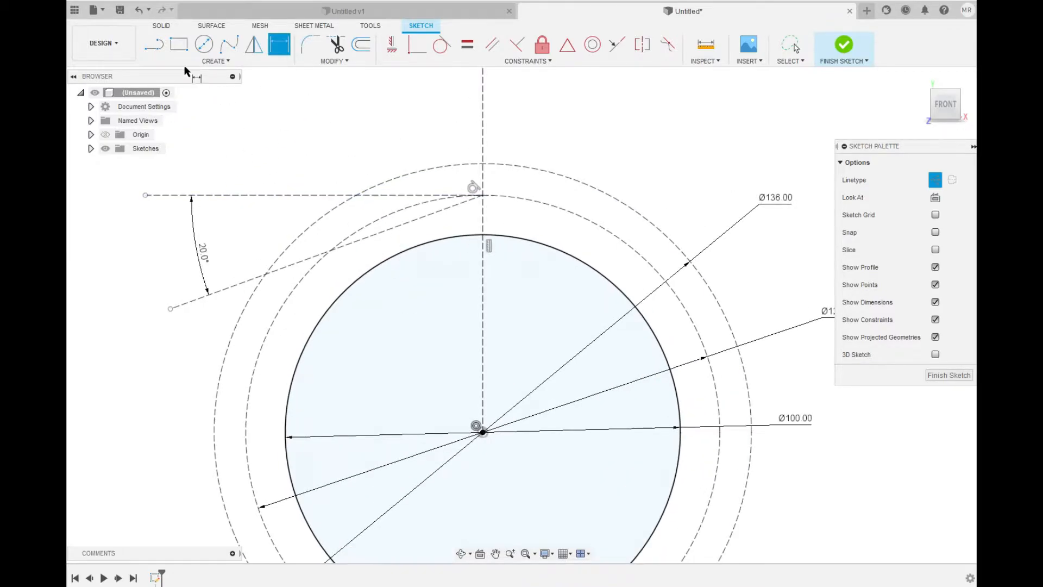
pyautogui.click(154, 44)
pyautogui.click(483, 432)
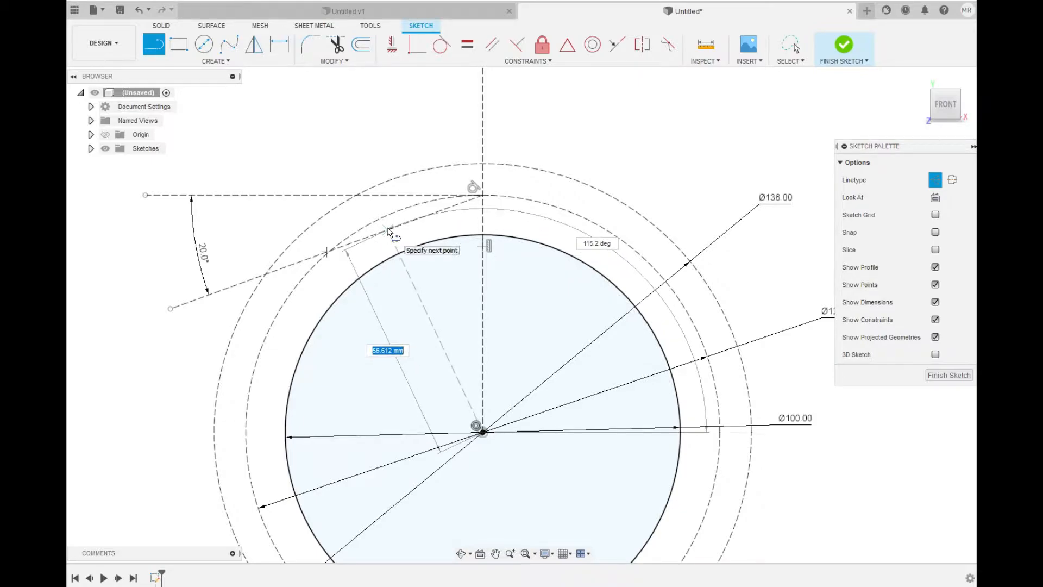
pyautogui.scroll(-3, 390, 345)
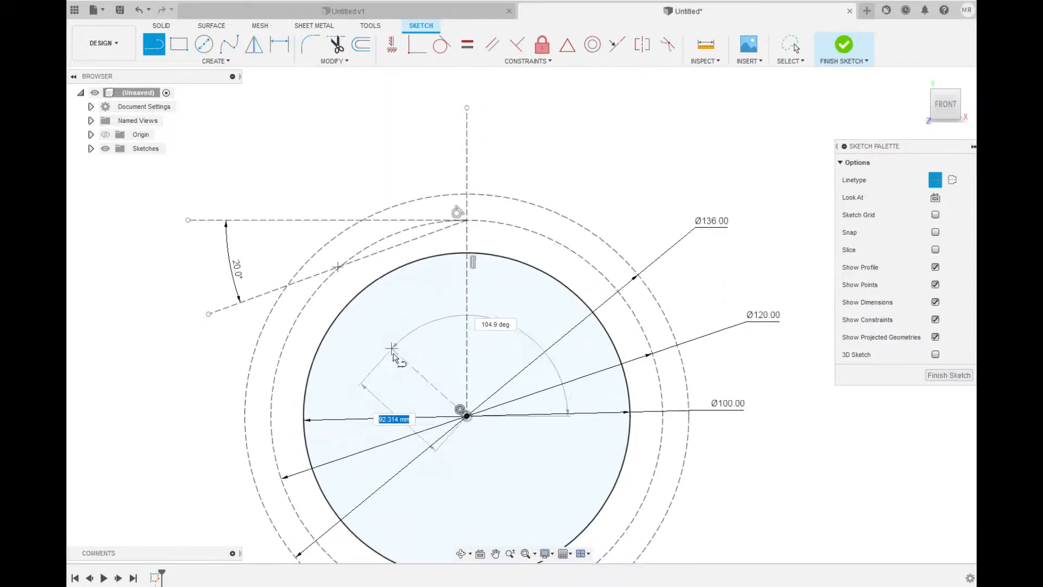
pyautogui.scroll(3, 393, 191)
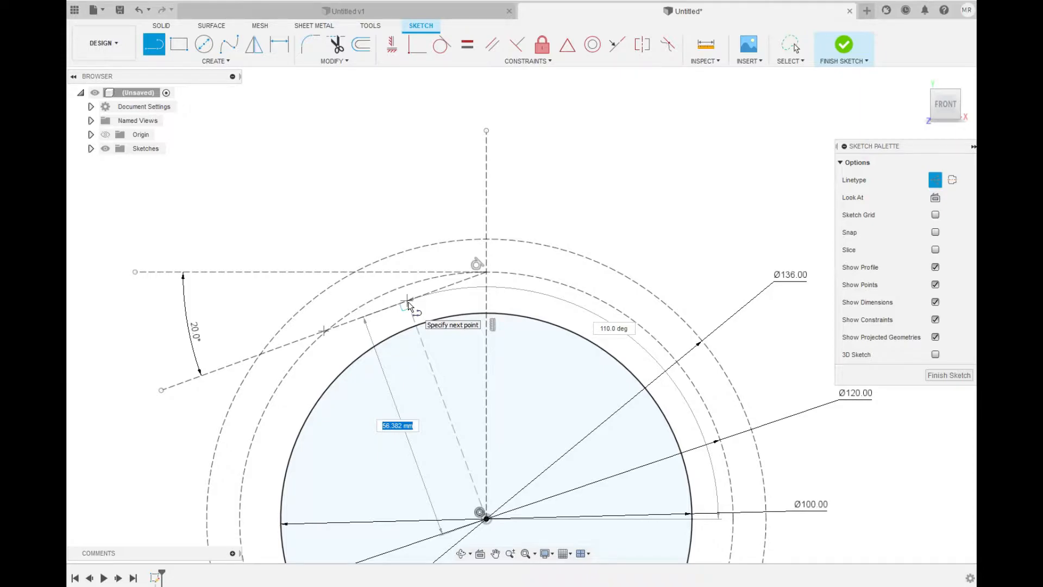
pyautogui.click(408, 302)
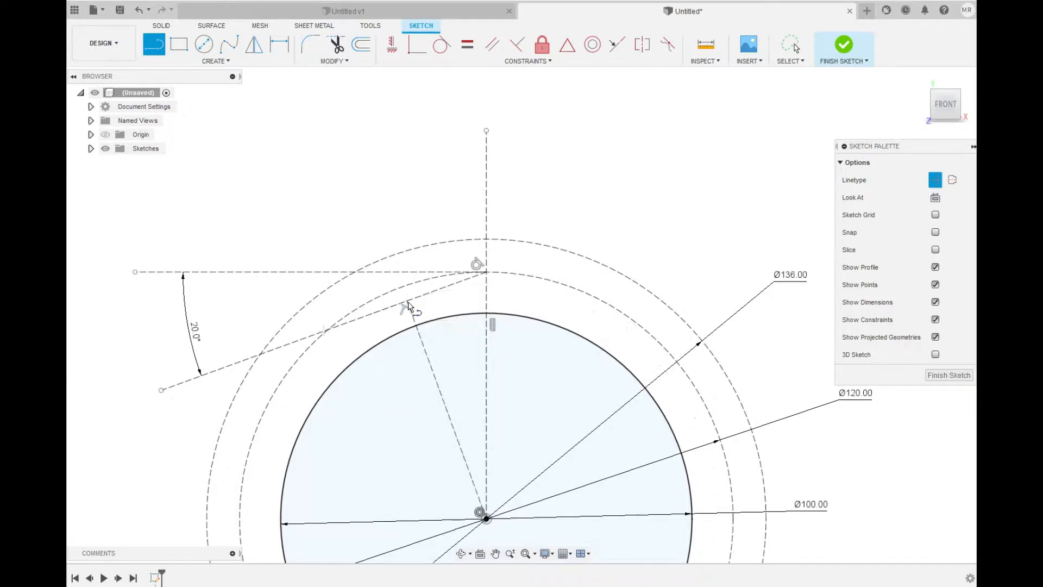
pyautogui.scroll(-3, 393, 161)
pyautogui.scroll(3, 395, 219)
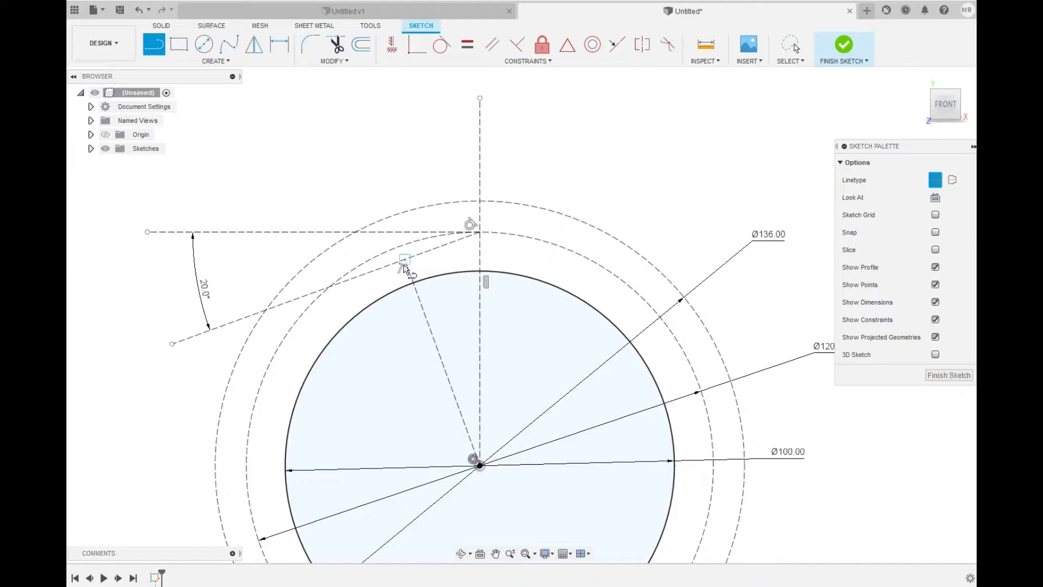
pyautogui.press('Escape')
# Add a driven angle dimension between the perpendicular line and the vertical centreline, and move its label clear of the lines.
pyautogui.scroll(1, 337, 139)
pyautogui.scroll(-2, 343, 120)
pyautogui.press('d')
pyautogui.click(406, 288)
pyautogui.click(455, 284)
pyautogui.click(427, 285)
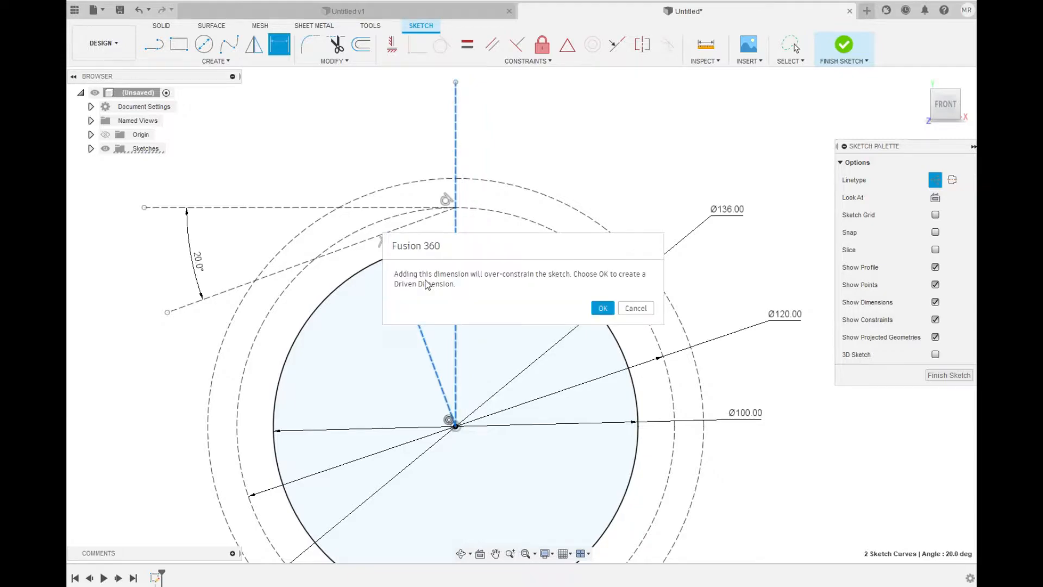
pyautogui.click(602, 307)
pyautogui.moveTo(417, 275); pyautogui.dragTo(379, 314)
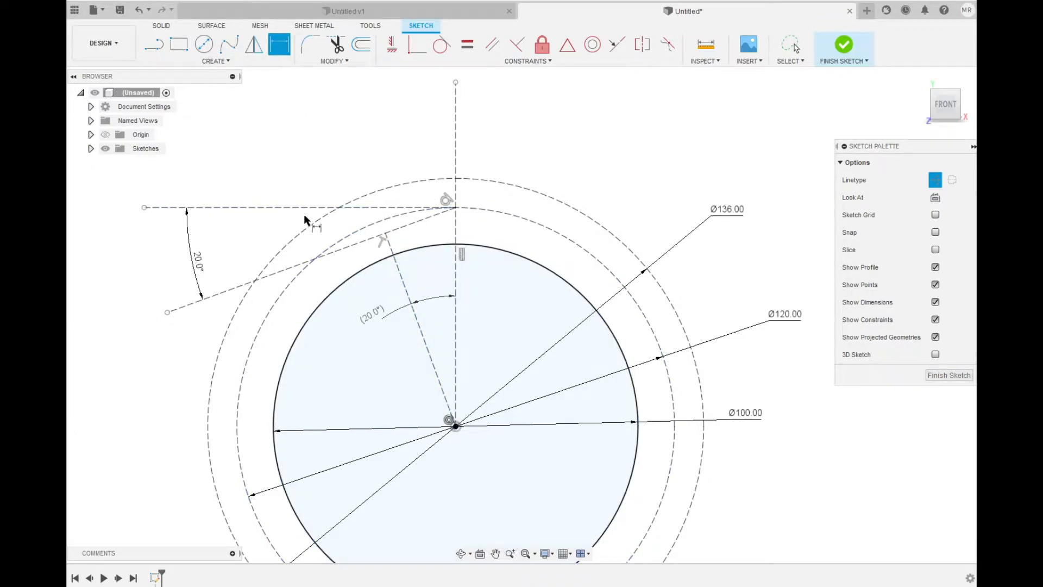
# Draw a concentric construction circle passing through the point where the perpendicular line meets the sloping line.
pyautogui.press('c')
pyautogui.click(455, 425)
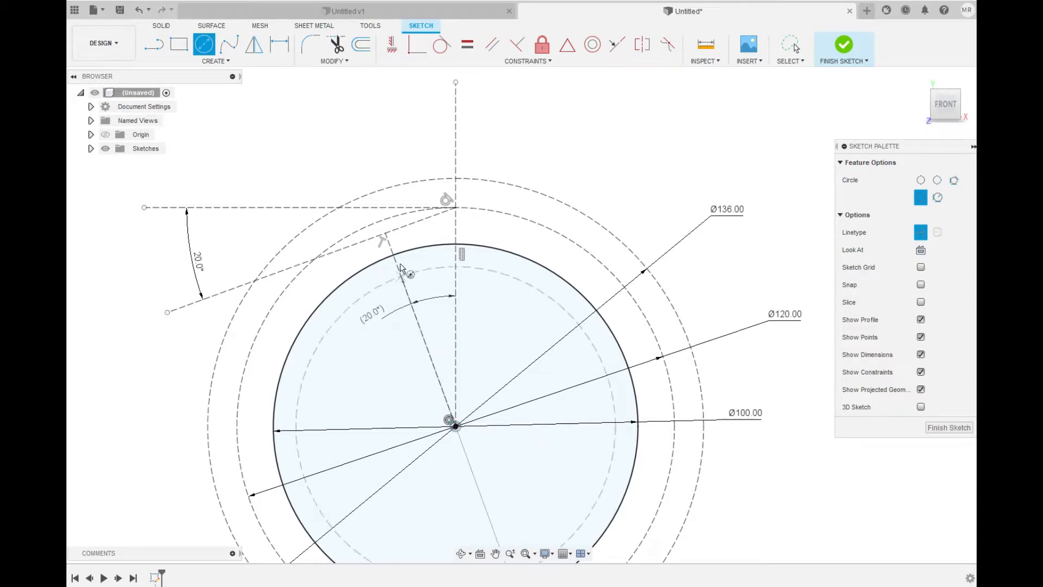
pyautogui.click(386, 235)
pyautogui.scroll(-2, 458, 172)
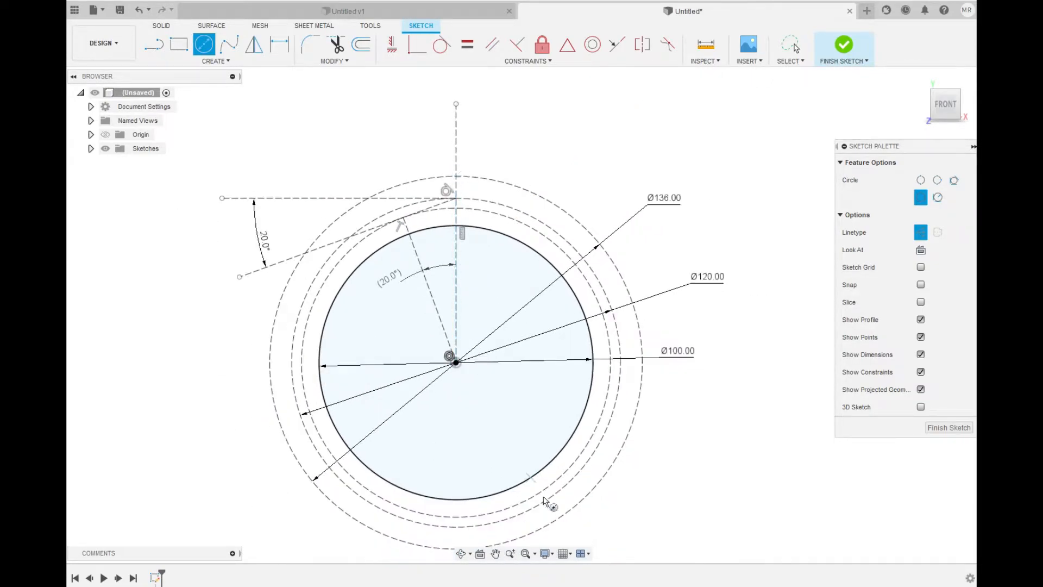
# Draw a construction line from the circles' centre to a point beyond the outer circle, slightly left of the vertical centreline.
pyautogui.scroll(-1, 462, 169)
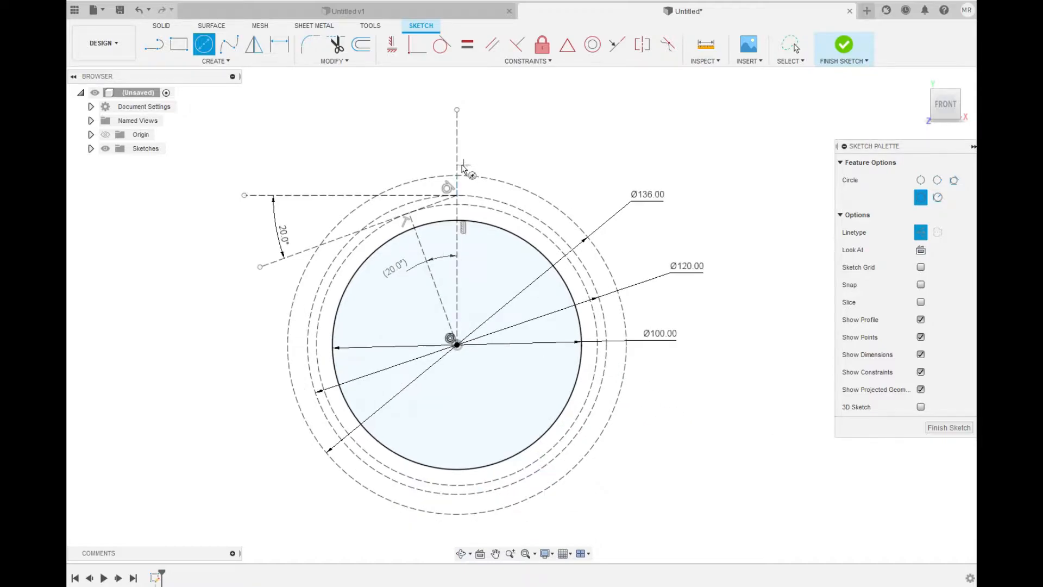
pyautogui.scroll(1, 468, 168)
pyautogui.click(155, 48)
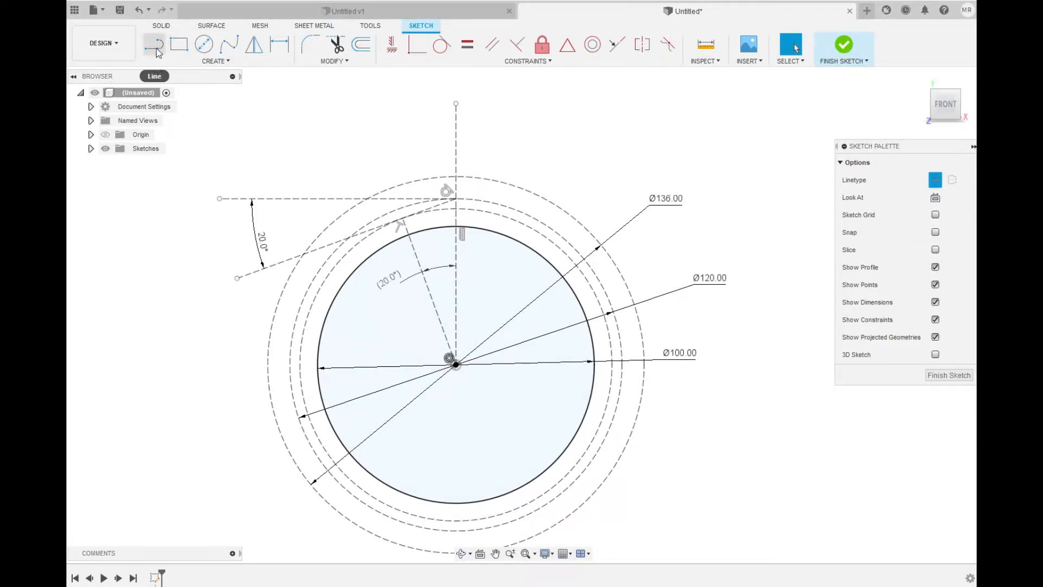
pyautogui.click(456, 365)
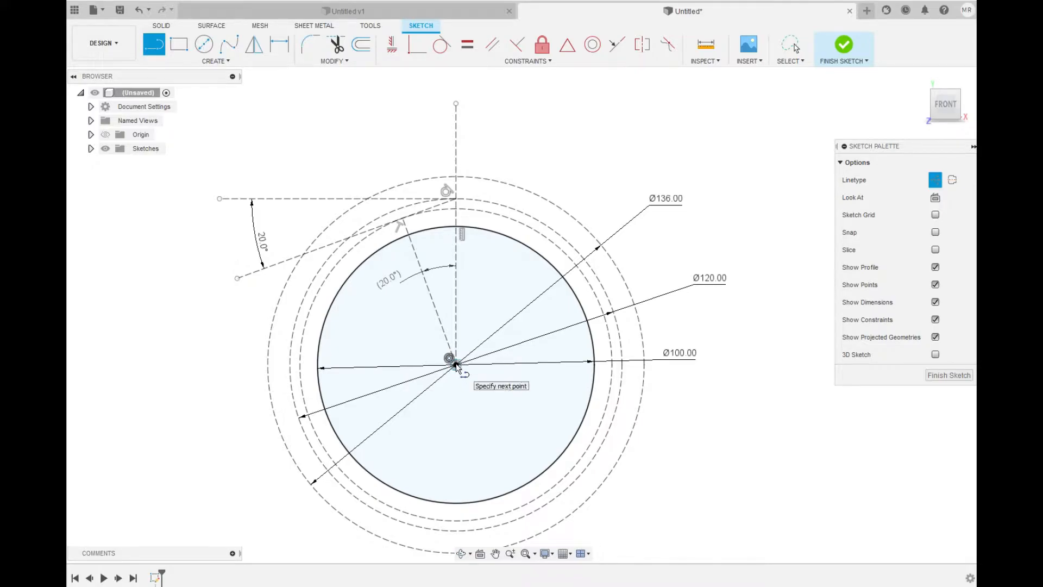
pyautogui.click(410, 106)
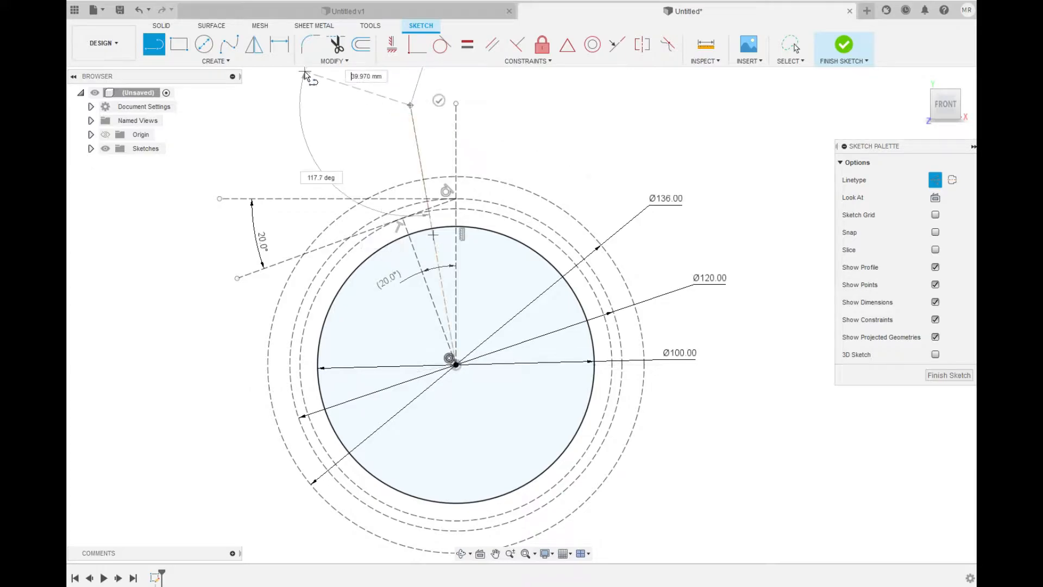
# Dimension the angle between the new construction line and the vertical centreline to 12 degrees.
pyautogui.click(279, 44)
pyautogui.click(413, 126)
pyautogui.click(456, 133)
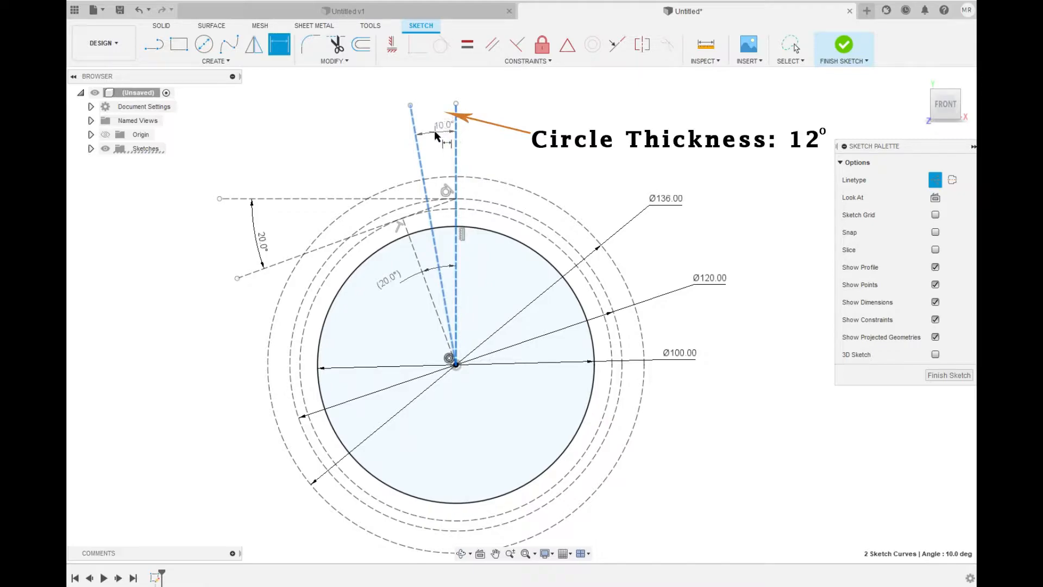
pyautogui.click(437, 132)
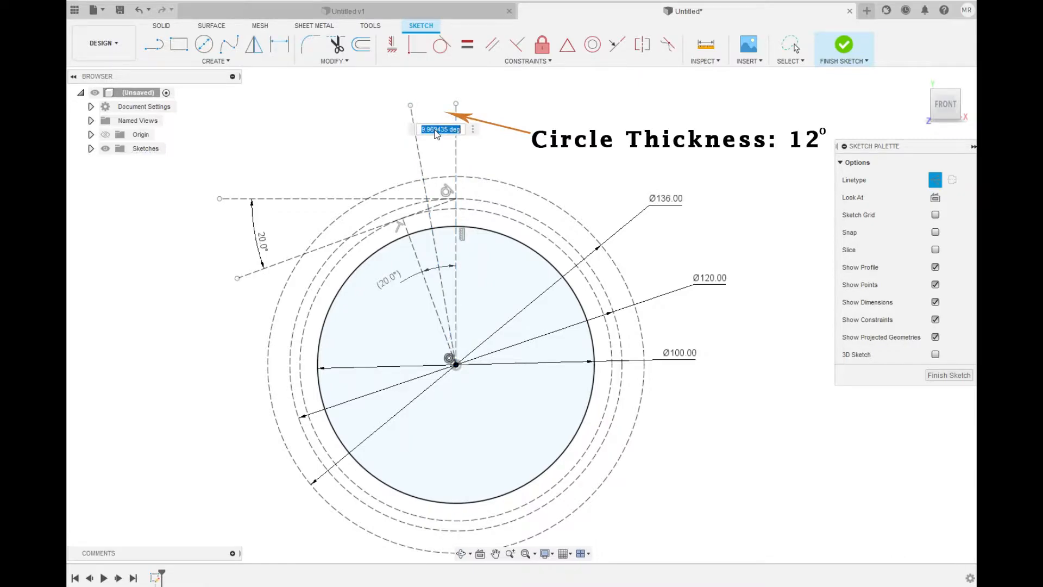
pyautogui.write('12')
pyautogui.press('Return')
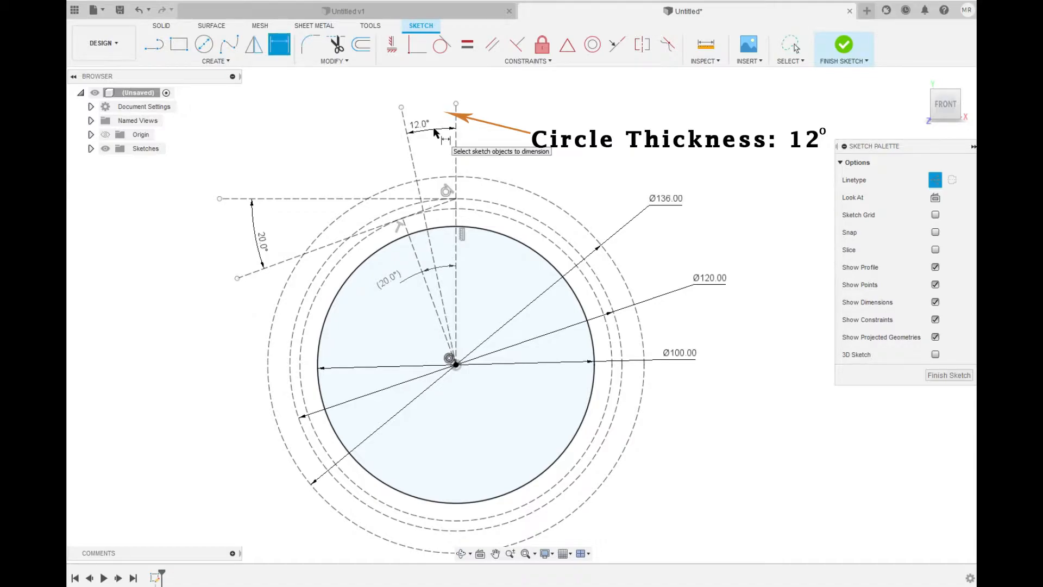
# Draw a construction circle centred on the foot of the perpendicular line, passing through the vertical centreline's intersection with the pitch circle.
pyautogui.scroll(2, 418, 185)
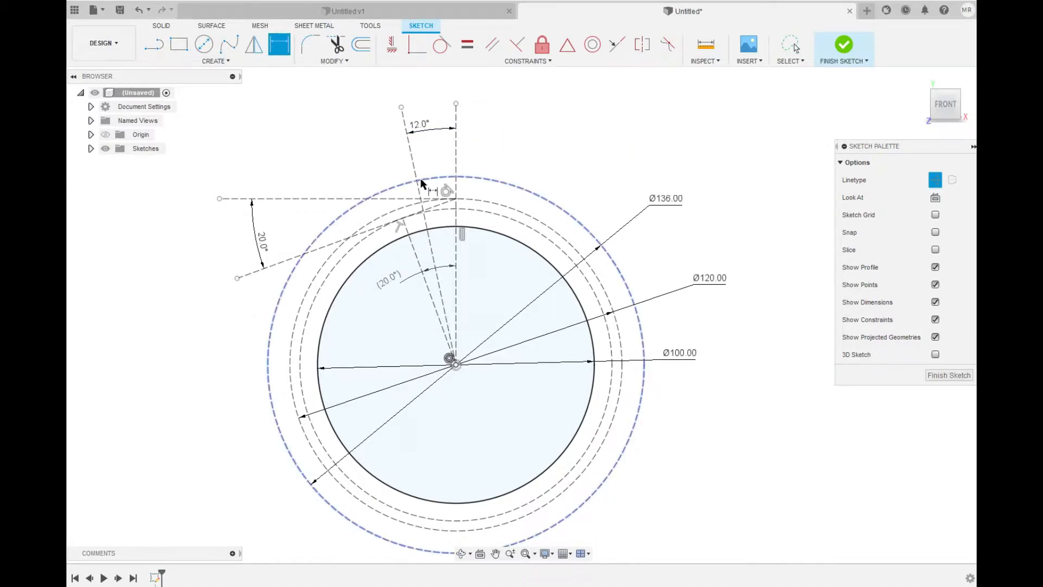
pyautogui.scroll(1, 376, 259)
pyautogui.scroll(2, 451, 133)
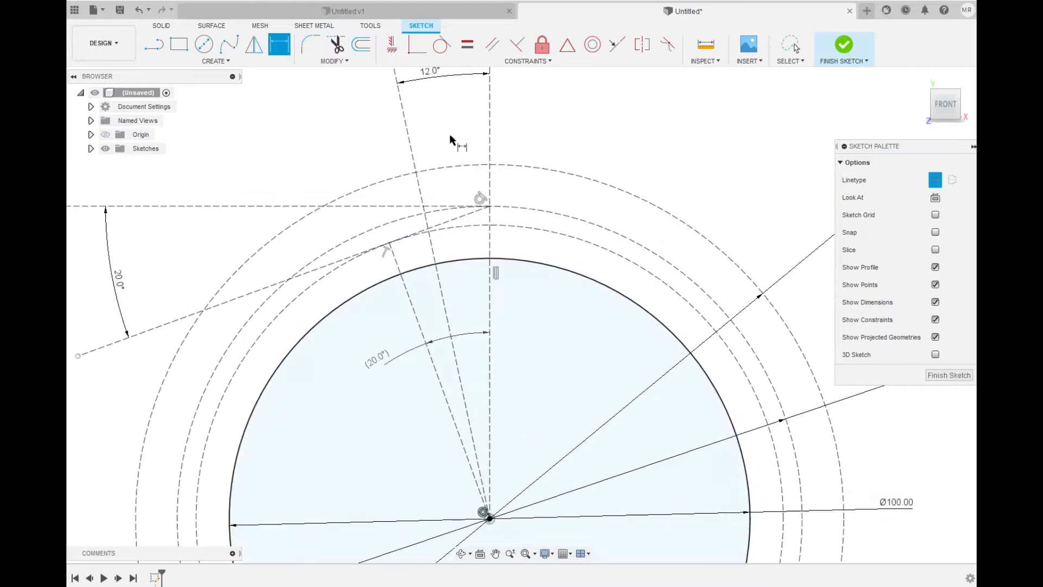
pyautogui.click(203, 46)
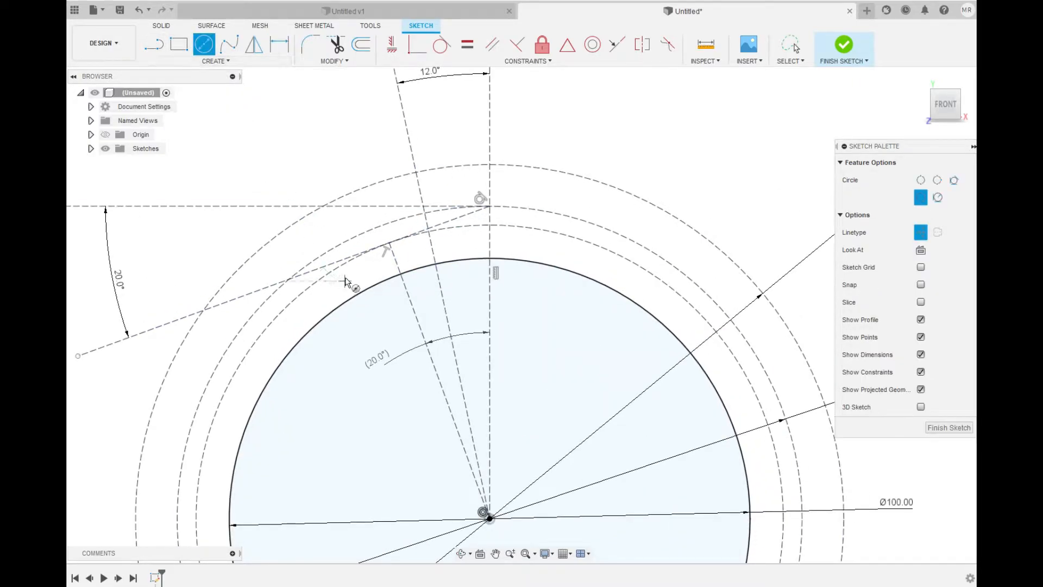
pyautogui.click(389, 243)
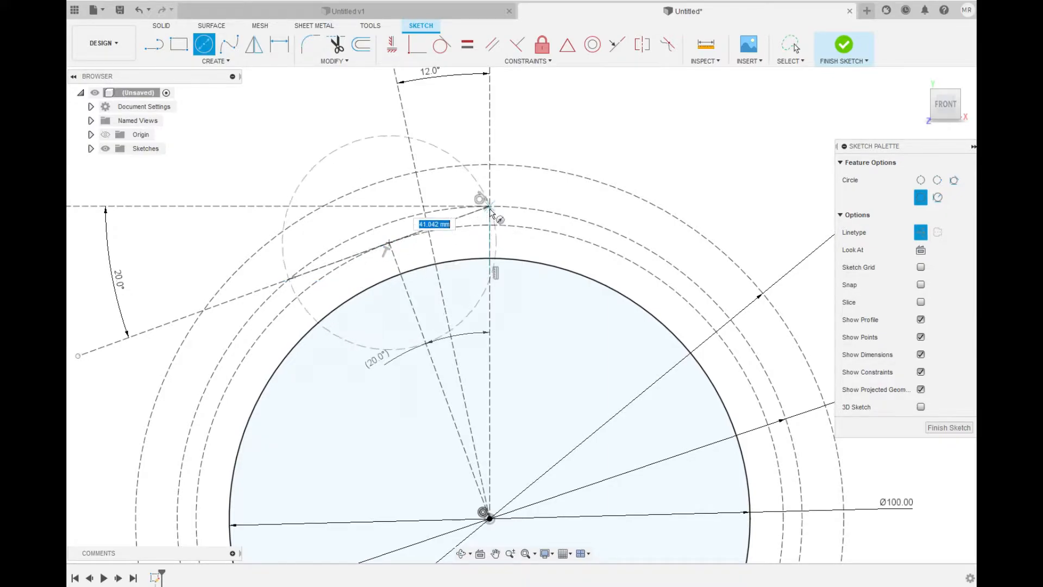
pyautogui.press('Escape')
pyautogui.click(215, 61)
pyautogui.moveTo(174, 112)
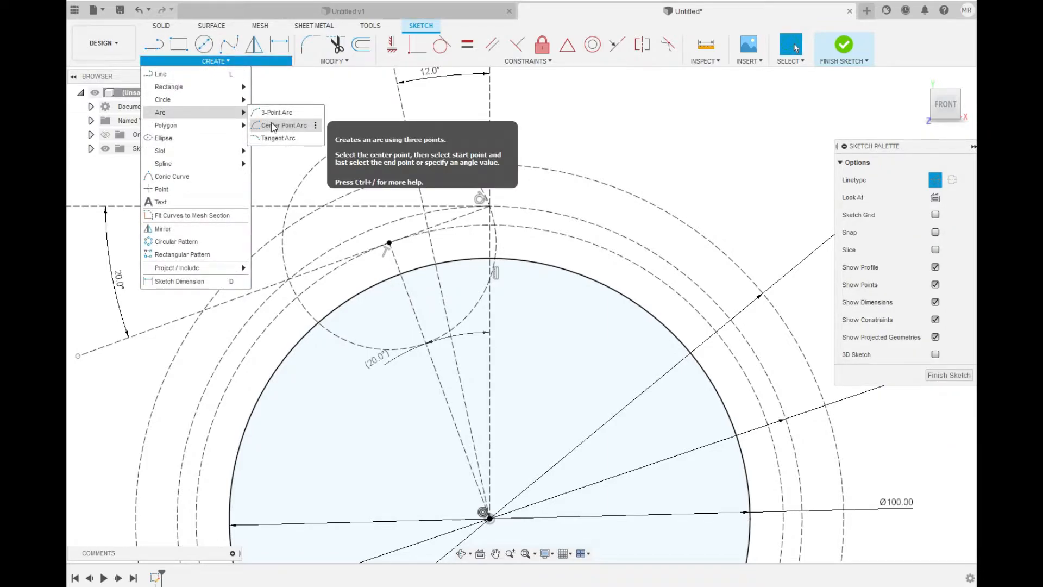
pyautogui.click(273, 126)
pyautogui.click(388, 242)
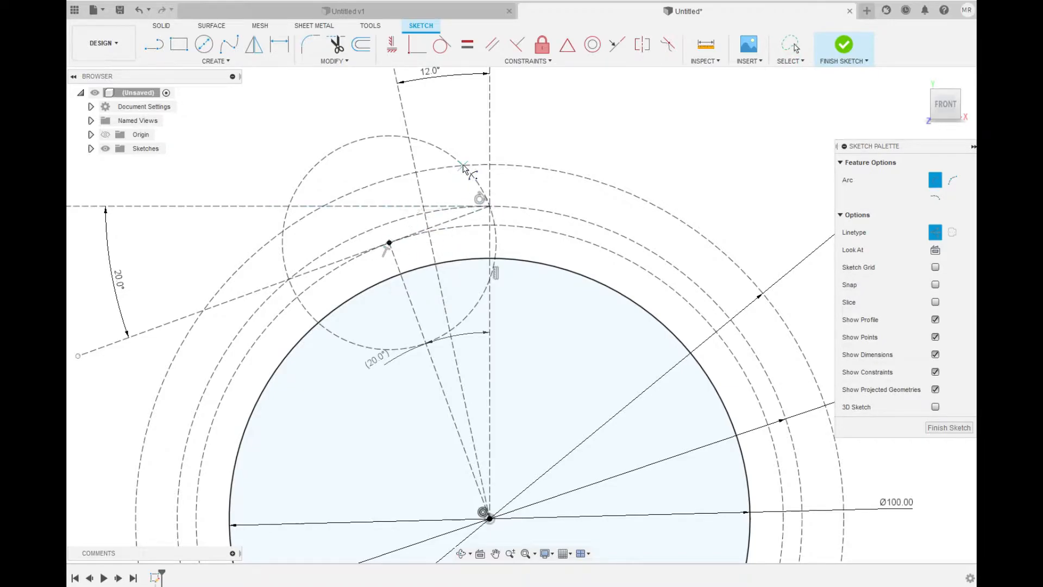
pyautogui.click(495, 224)
pyautogui.press('Escape')
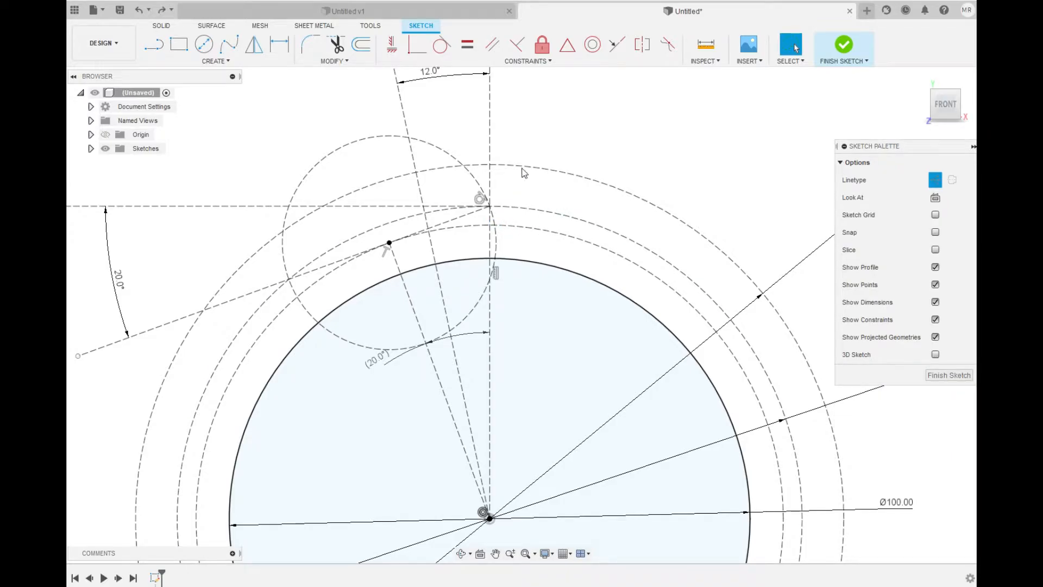
# Draw a solid centre-point arc along the small construction circle from the outer circle to the base circle, and delete that construction circle.
pyautogui.click(211, 61)
pyautogui.moveTo(193, 112)
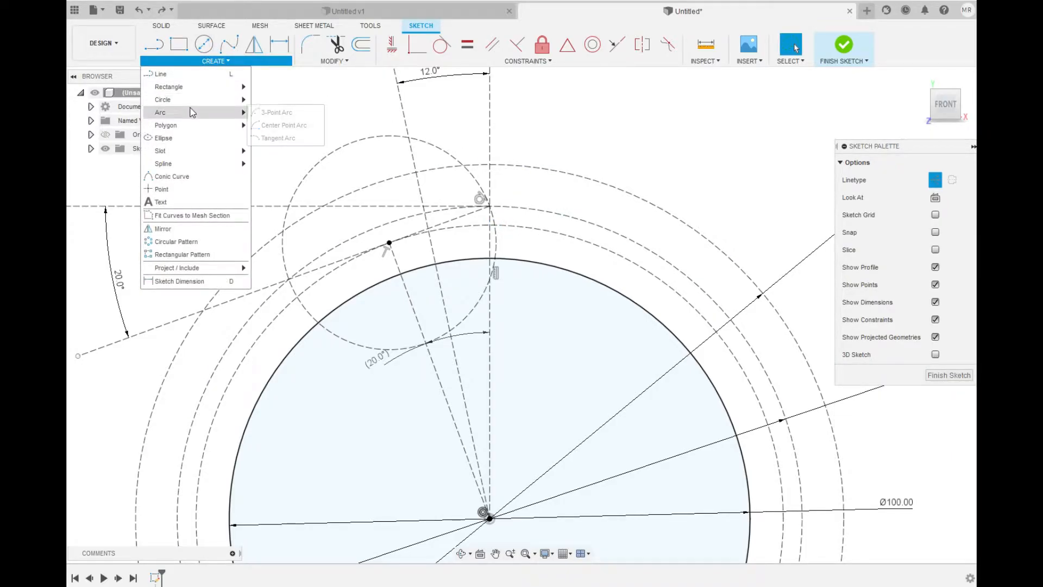
pyautogui.click(275, 131)
pyautogui.click(935, 232)
pyautogui.click(389, 243)
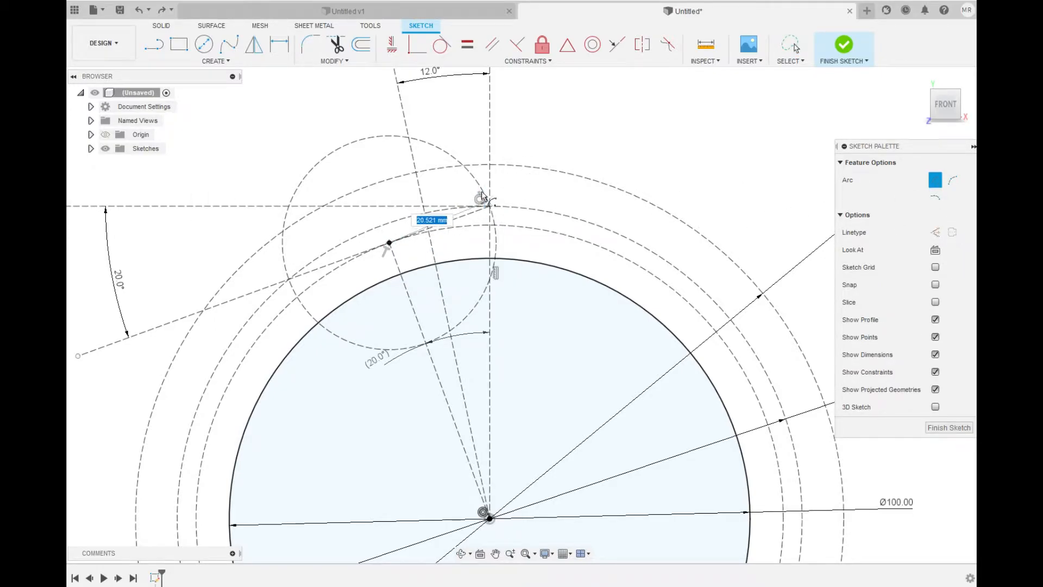
pyautogui.click(482, 198)
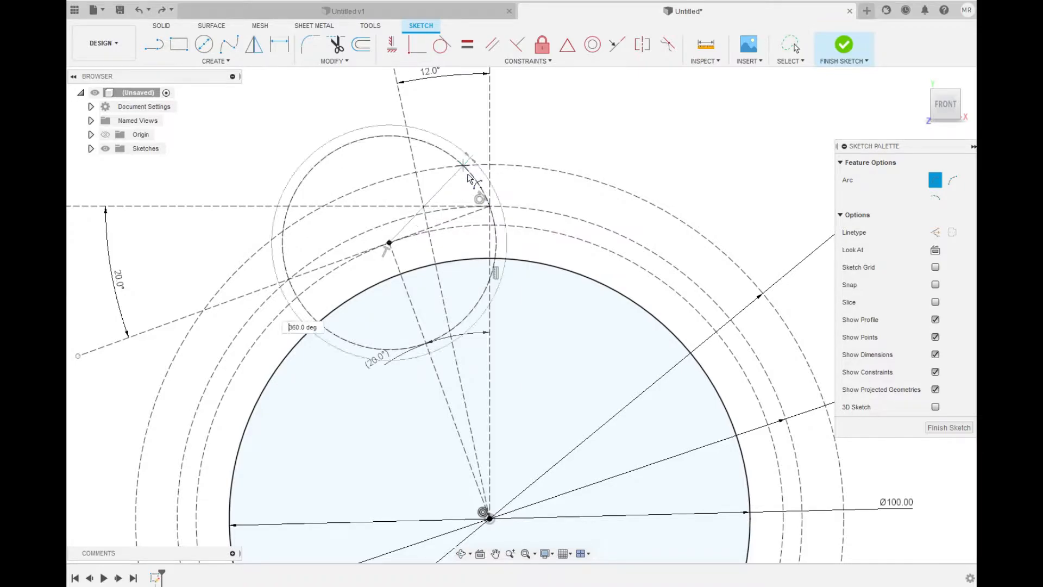
pyautogui.click(495, 225)
pyautogui.press('Escape')
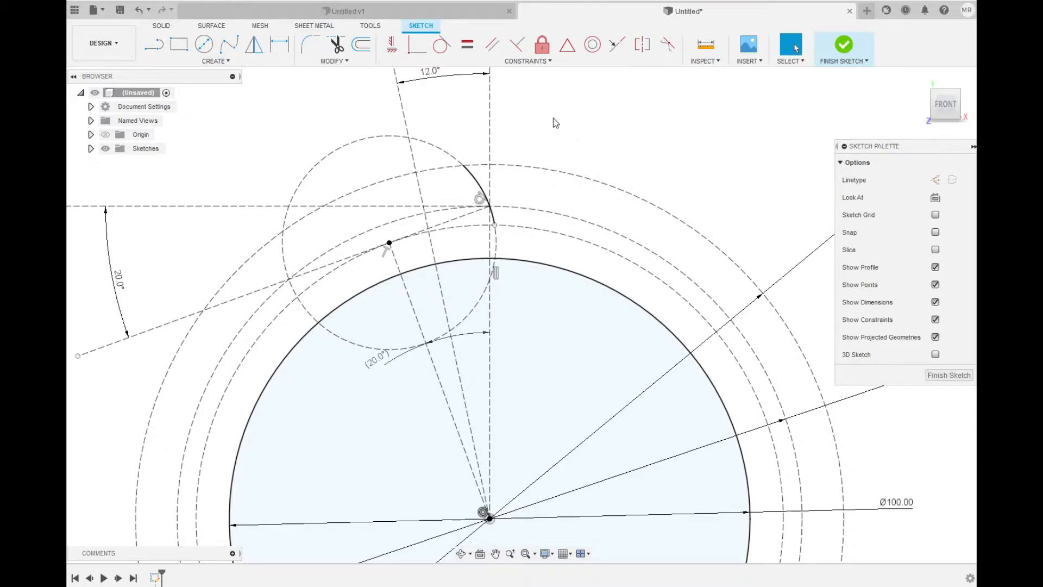
pyautogui.click(375, 142)
pyautogui.press('Delete')
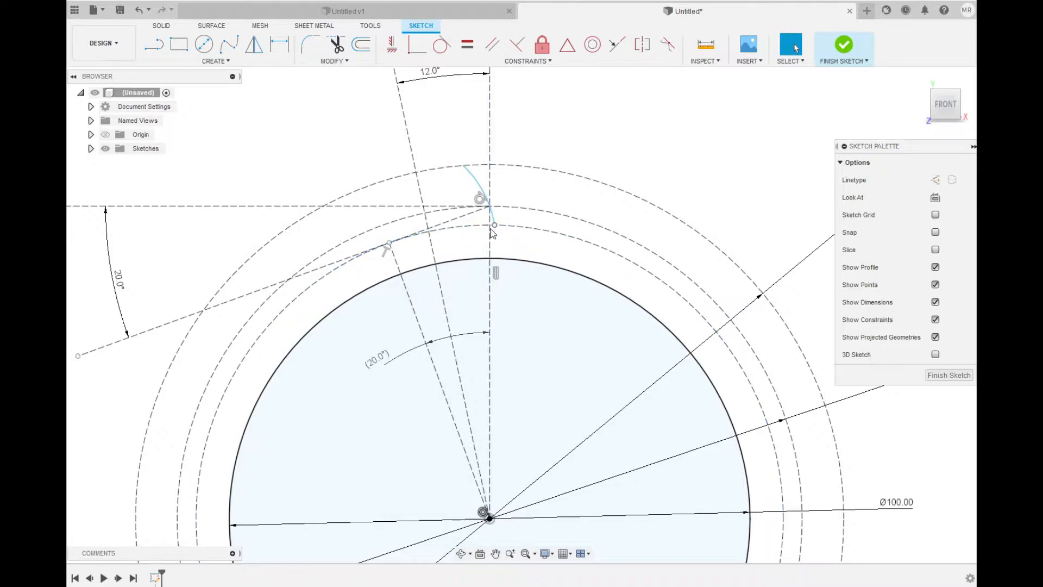
# Dimension the aligned distance between the perpendicular line's foot and the vertical centreline's intersection with the pitch circle.
pyautogui.click(389, 244)
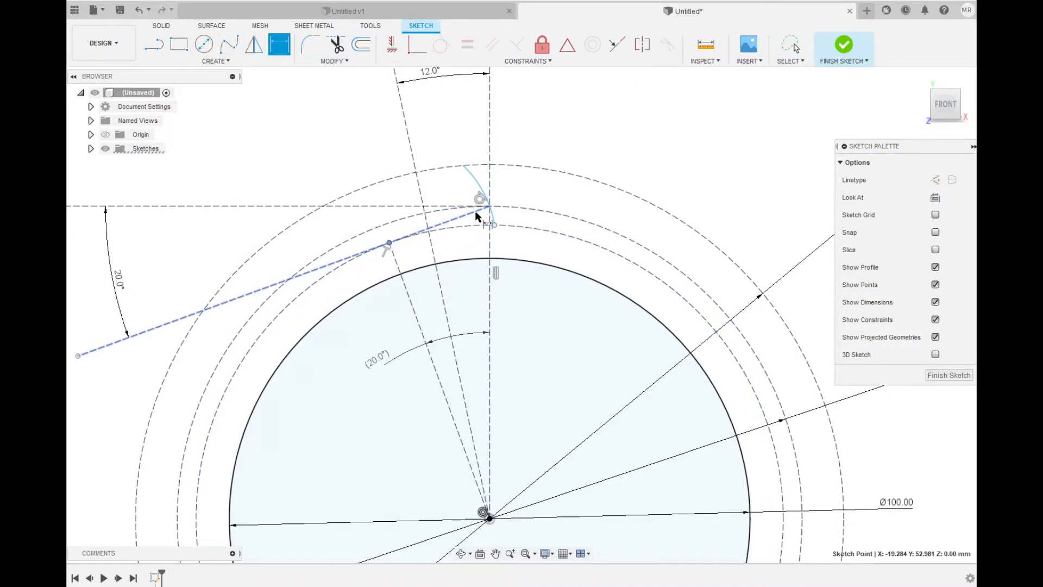
pyautogui.click(489, 207)
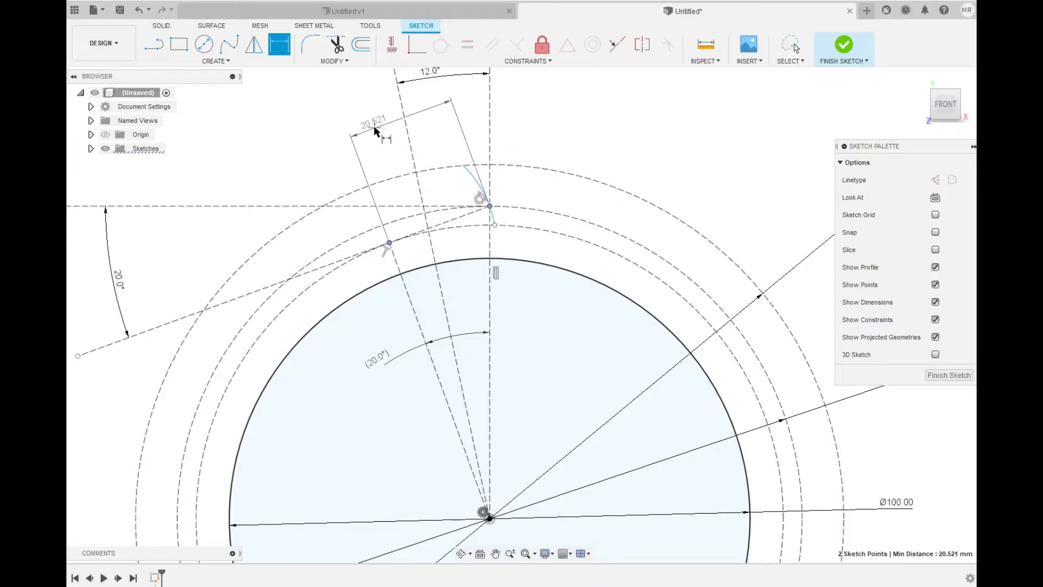
pyautogui.click(373, 126)
pyautogui.press('Return')
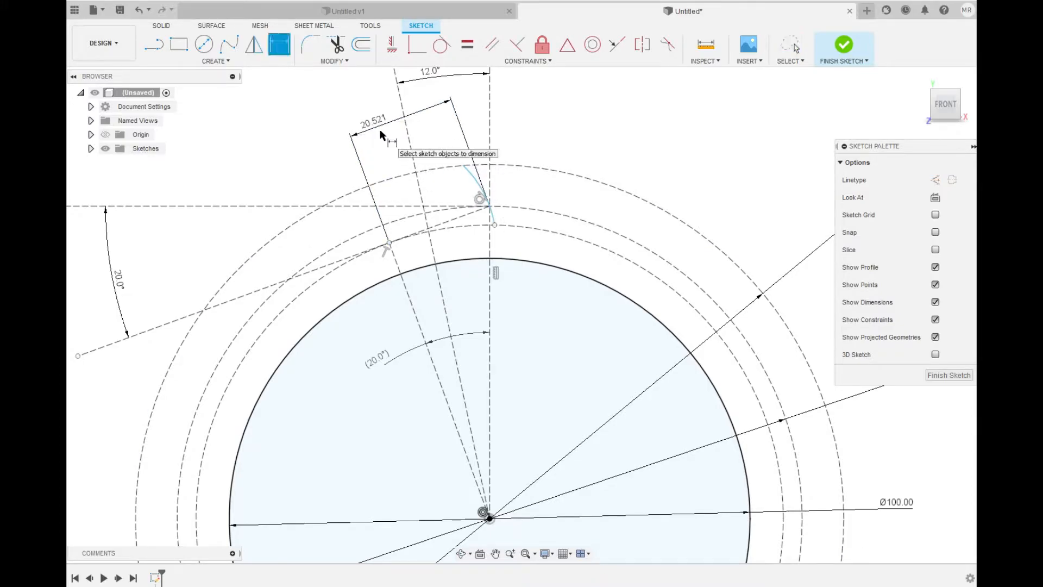
# Draw a short centre-point arc of radius 20.521 mm, centred where the 12-degree line meets the pitch circle.
pyautogui.scroll(3, 380, 133)
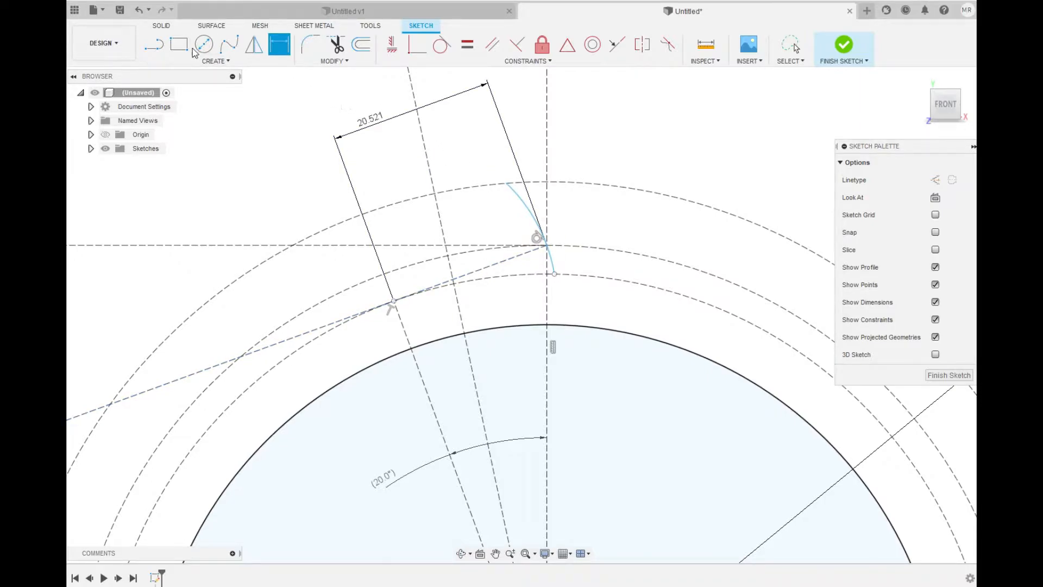
pyautogui.click(209, 60)
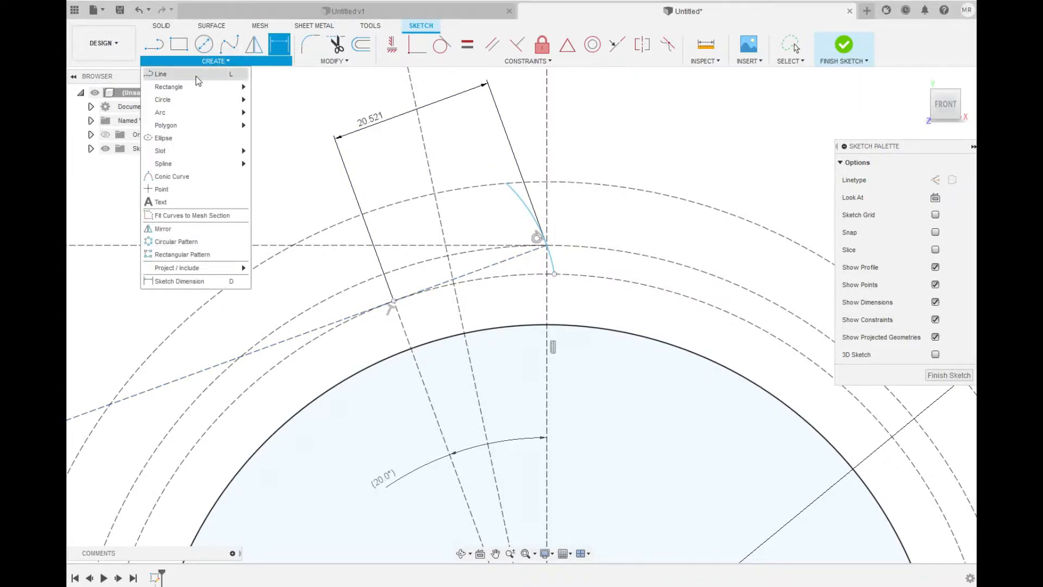
pyautogui.moveTo(194, 115)
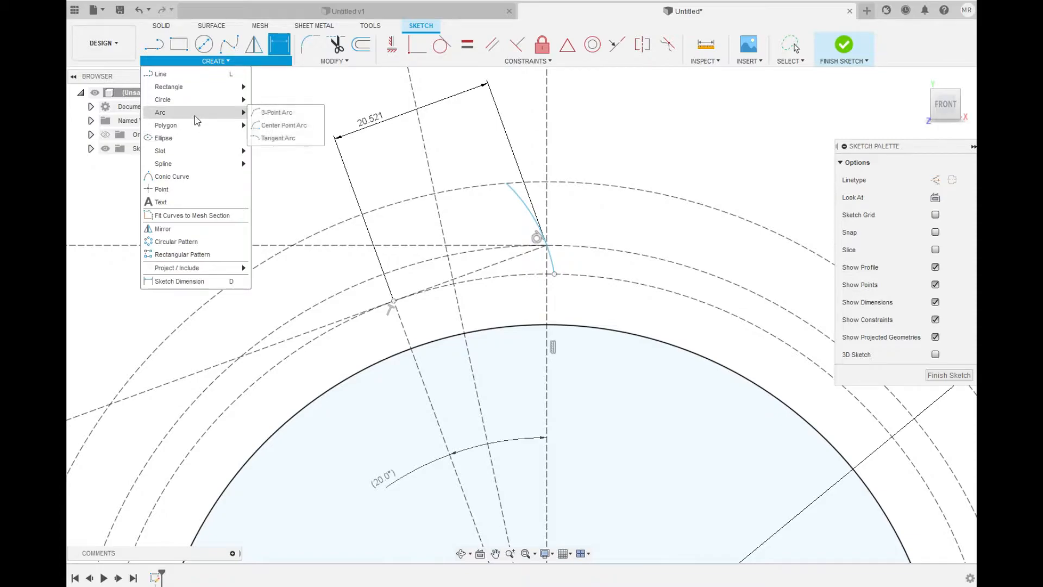
pyautogui.click(289, 125)
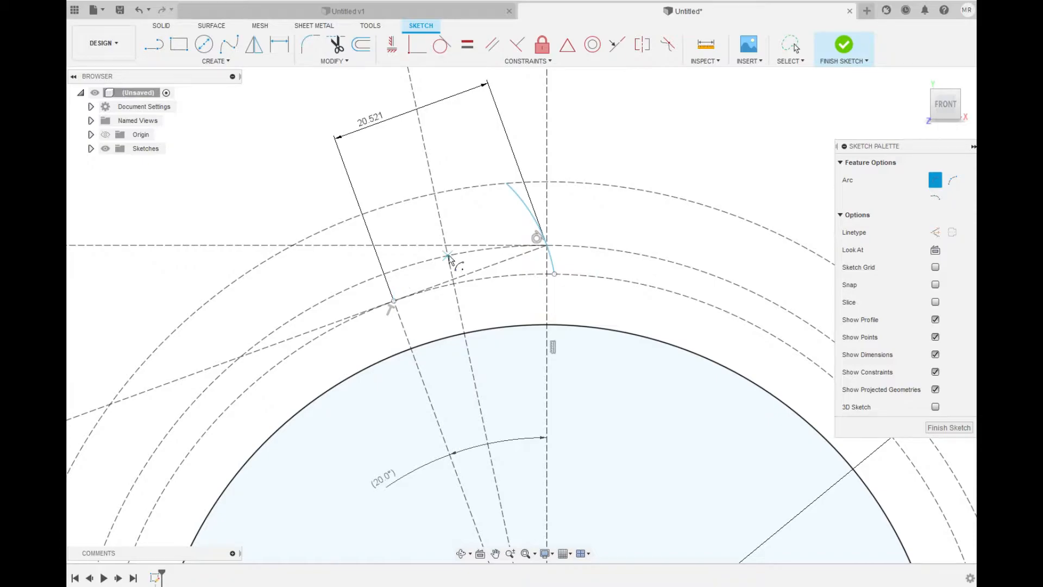
pyautogui.scroll(-2, 448, 255)
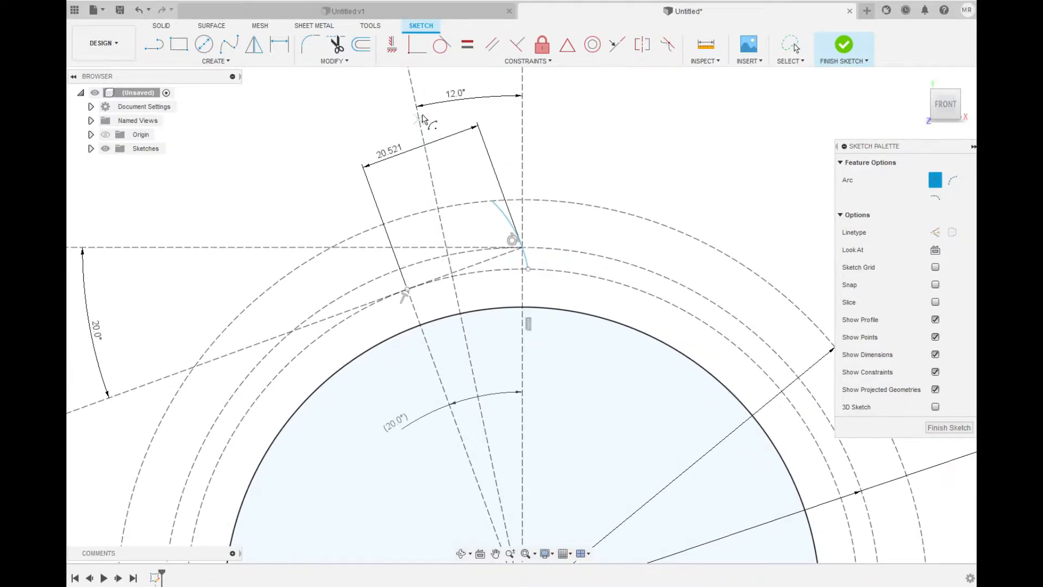
pyautogui.click(447, 255)
pyautogui.scroll(1, 494, 255)
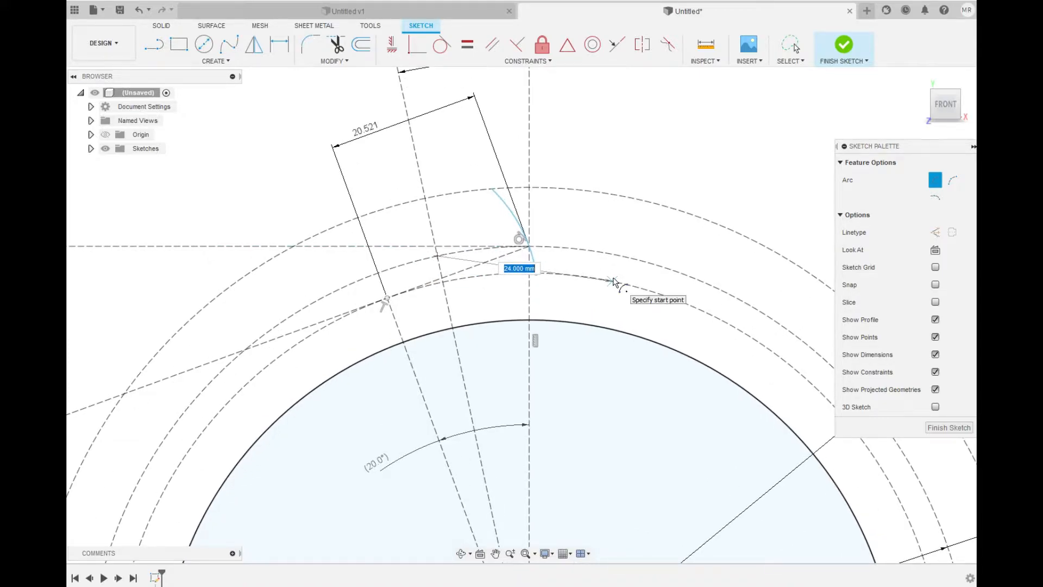
pyautogui.write('20')
pyautogui.press('Tab')
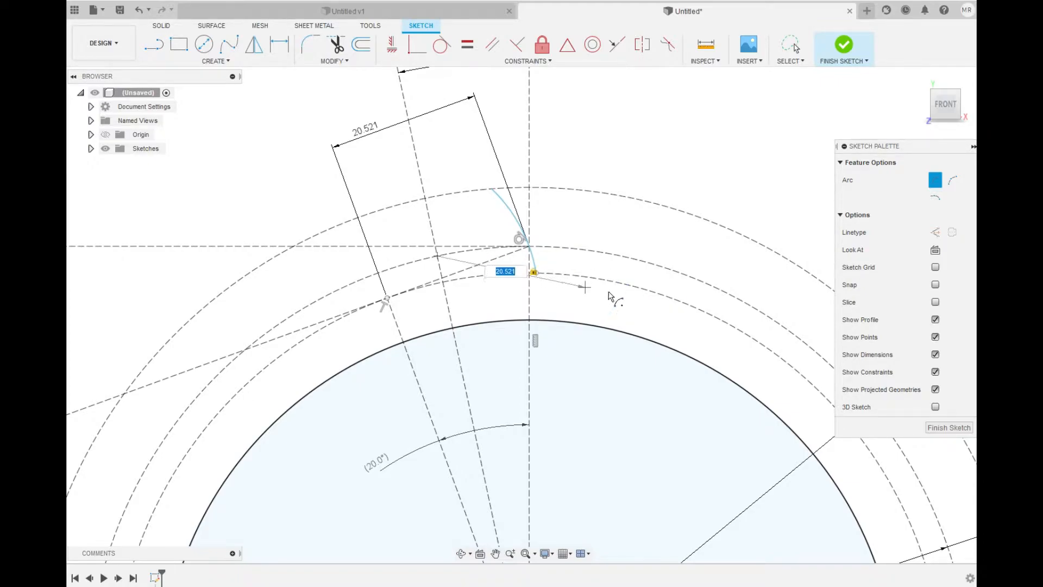
pyautogui.click(585, 287)
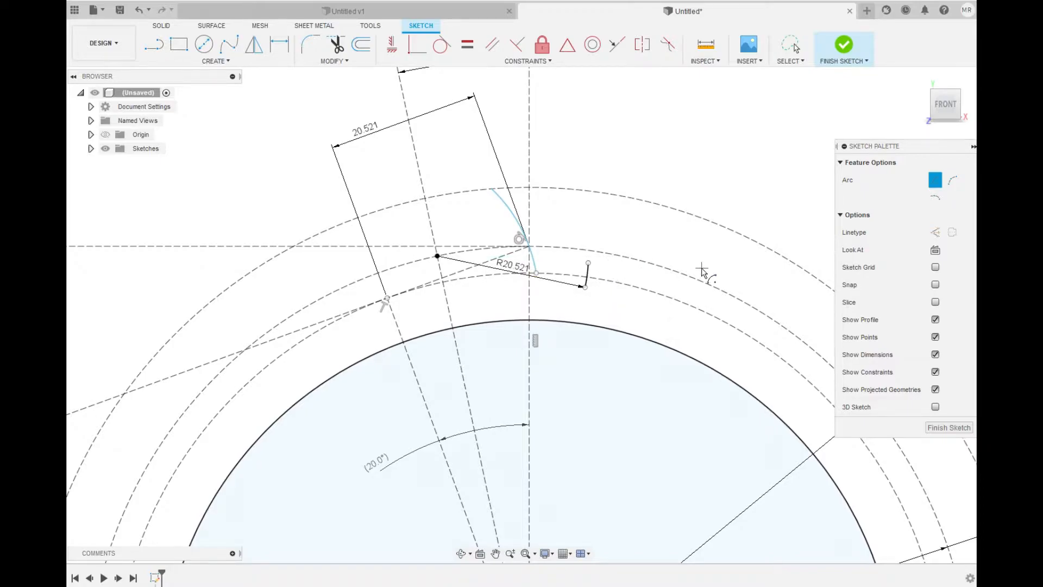
pyautogui.press('Escape')
# Convert the short arc beside the tooth flank to construction geometry.
pyautogui.click(586, 276)
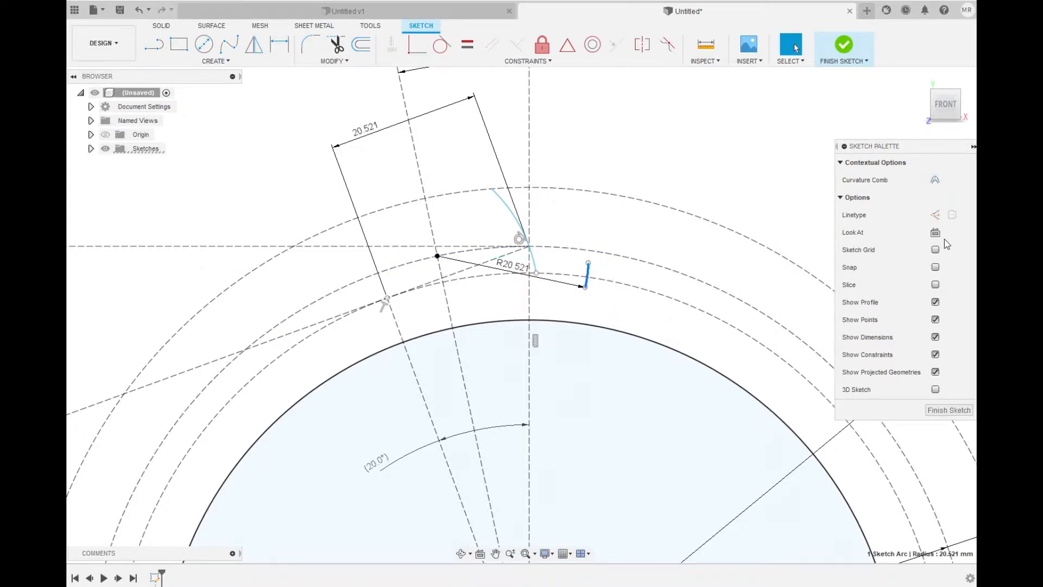
pyautogui.click(935, 216)
pyautogui.click(744, 173)
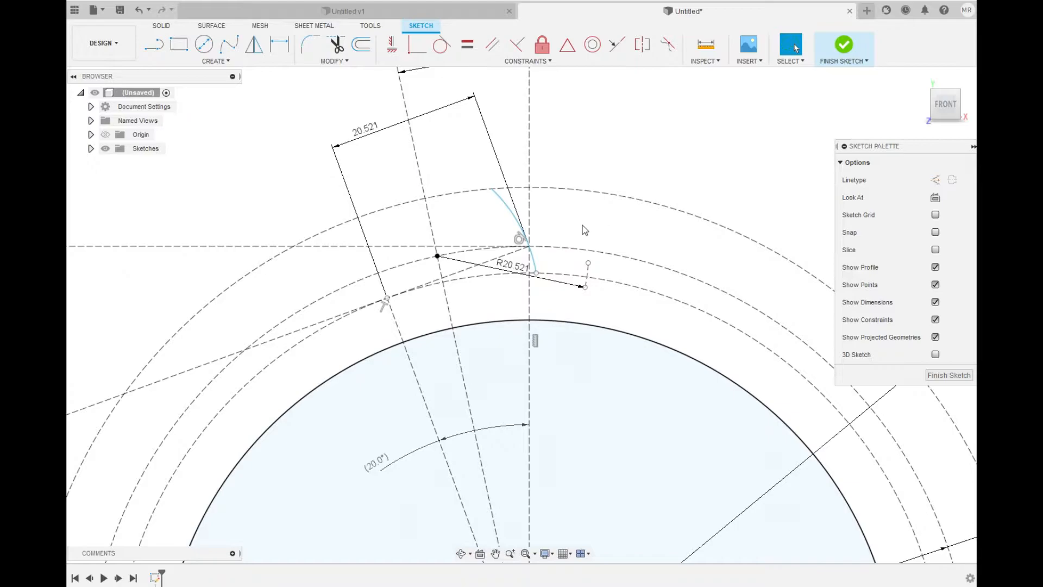
# Move the short arc's radius label clear of the lines and link its value to the aligned distance dimension.
pyautogui.moveTo(513, 270); pyautogui.dragTo(645, 314)
pyautogui.doubleClick(654, 304)
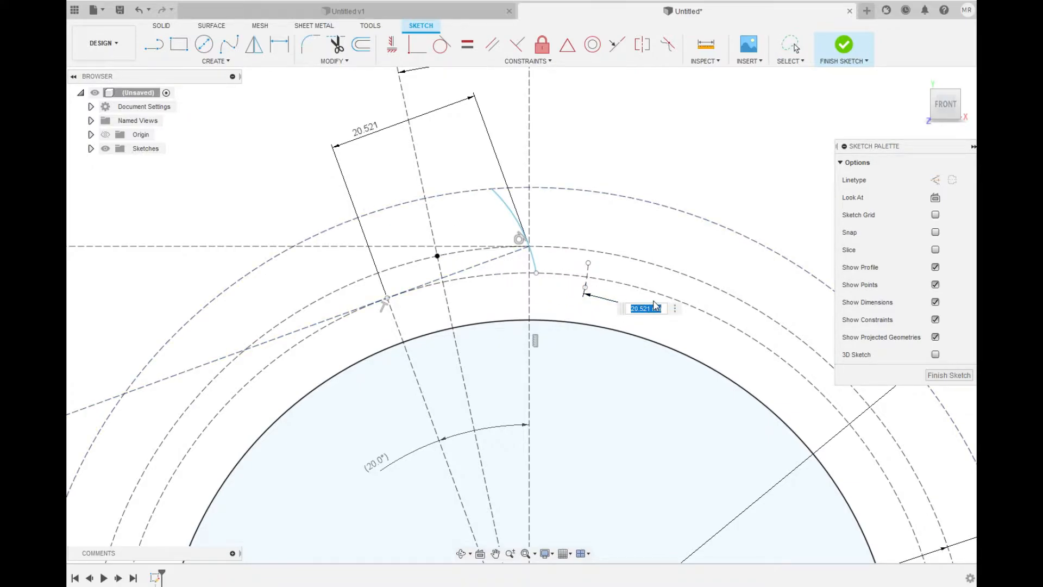
pyautogui.write('= d7')
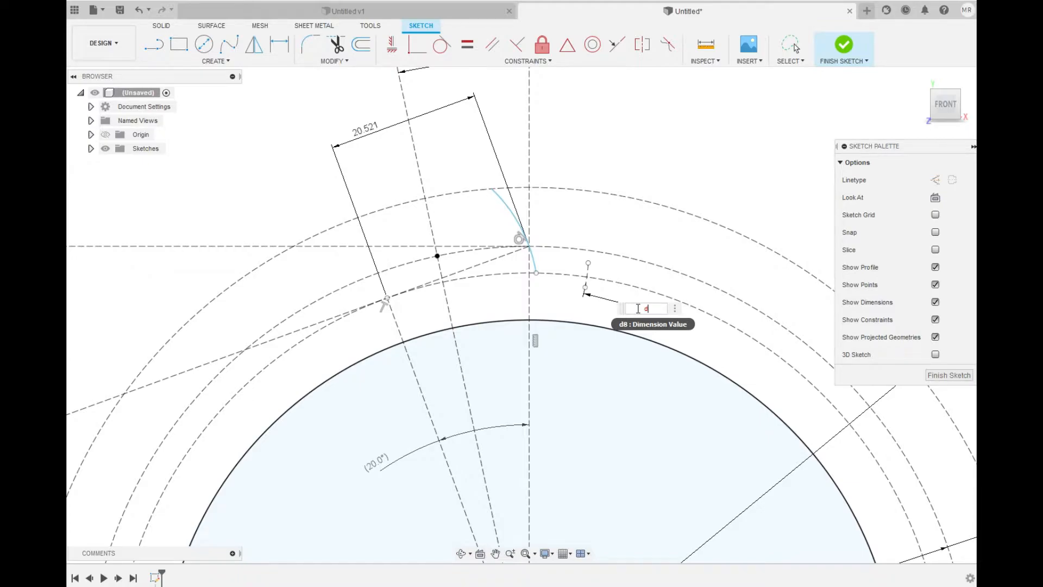
pyautogui.click(794, 47)
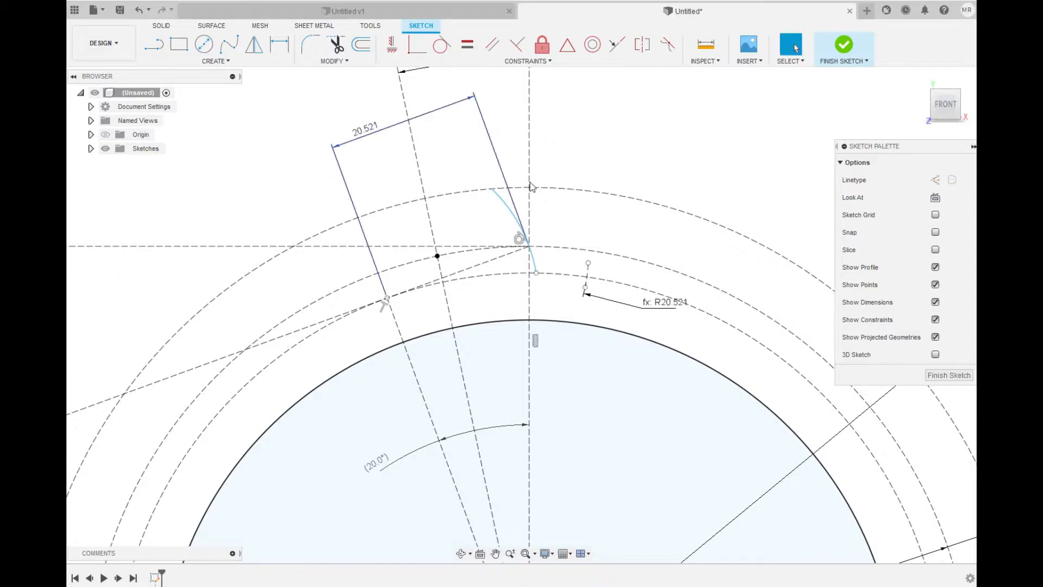
# Shift the linked radius label outward and draw the upper left flank arc from the 12-degree pitch point past the outer circle, centred where the short construction arc crosses the base circle.
pyautogui.moveTo(672, 309); pyautogui.dragTo(672, 333)
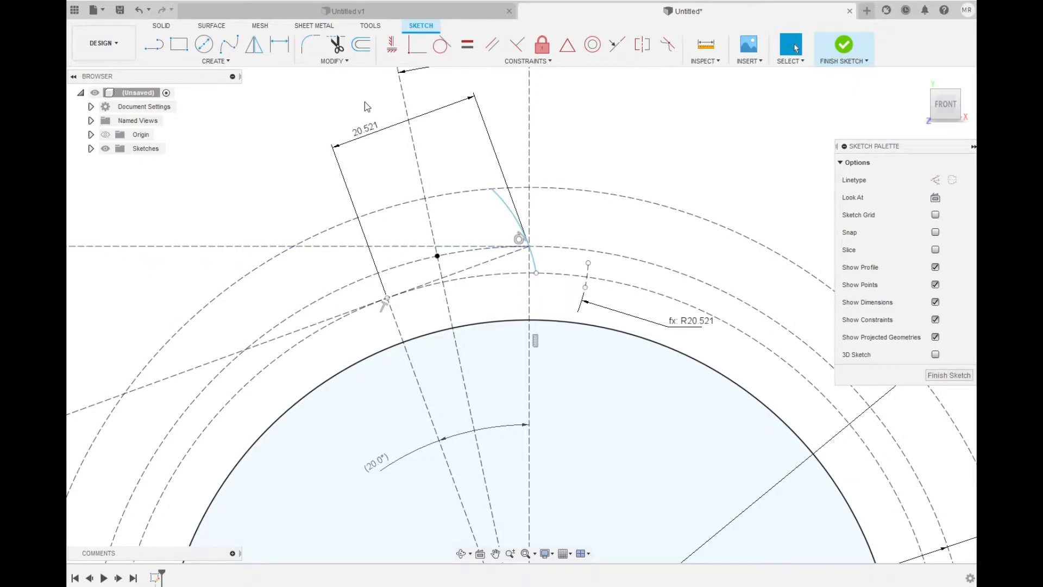
pyautogui.click(210, 63)
pyautogui.moveTo(185, 109)
pyautogui.click(283, 132)
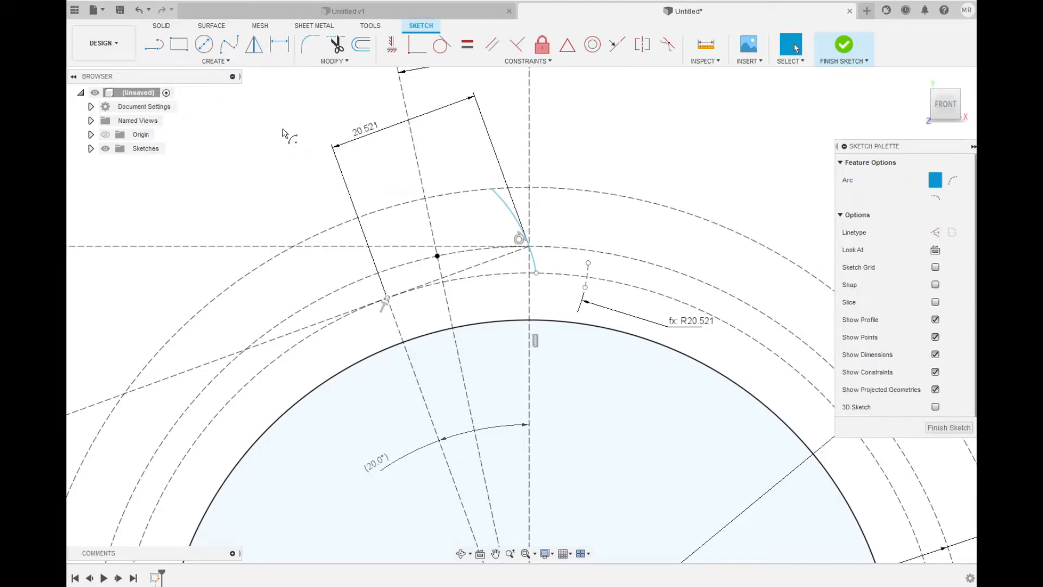
pyautogui.scroll(1, 595, 233)
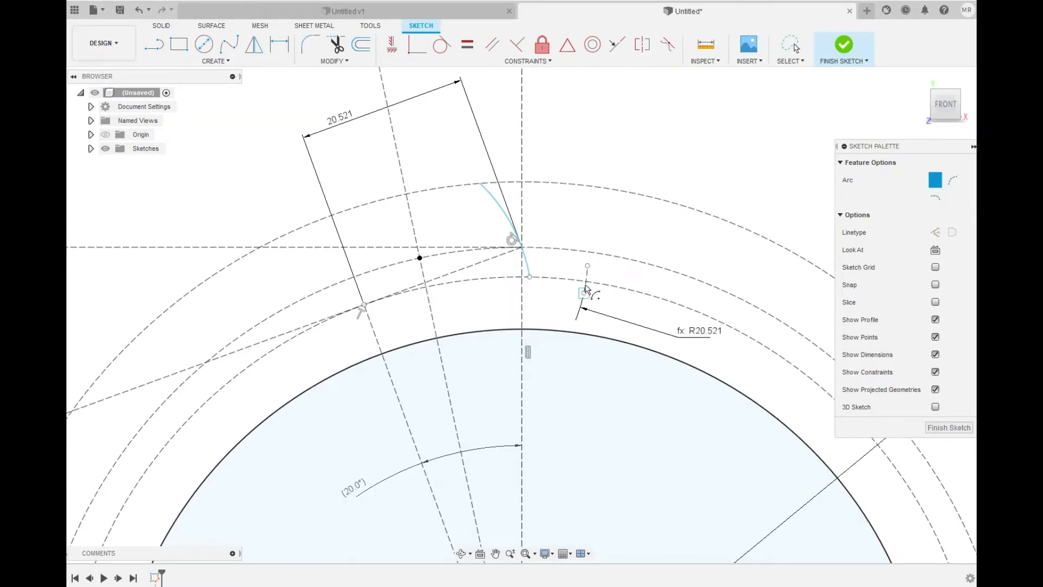
pyautogui.scroll(3, 587, 284)
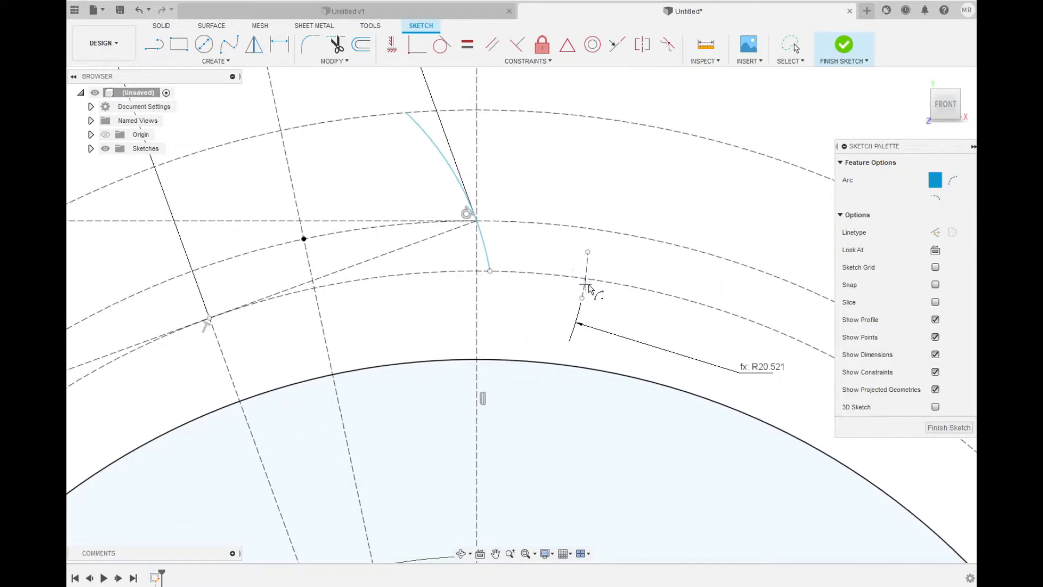
pyautogui.scroll(2, 586, 278)
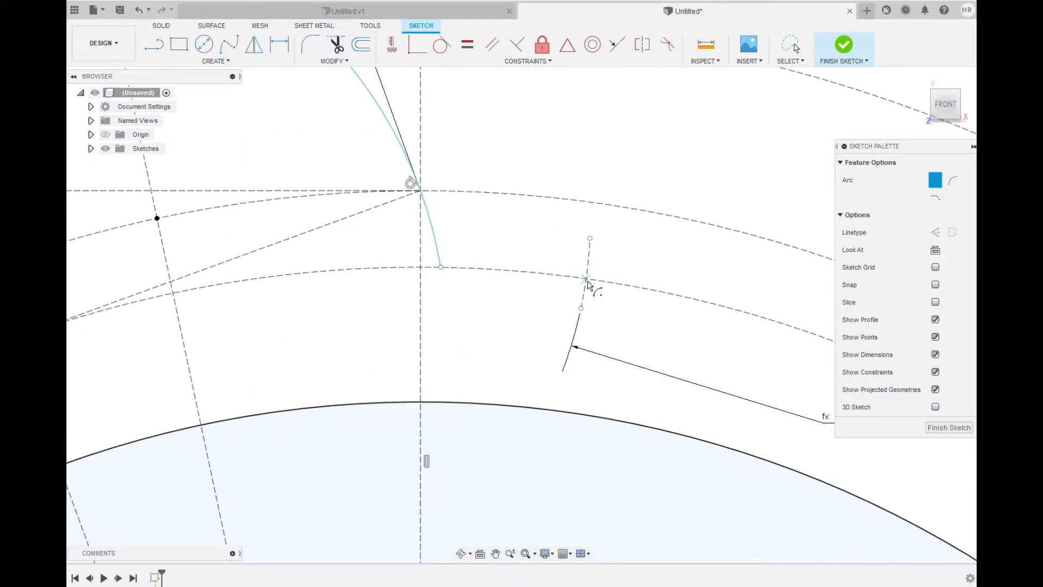
pyautogui.click(586, 280)
pyautogui.scroll(-2, 668, 286)
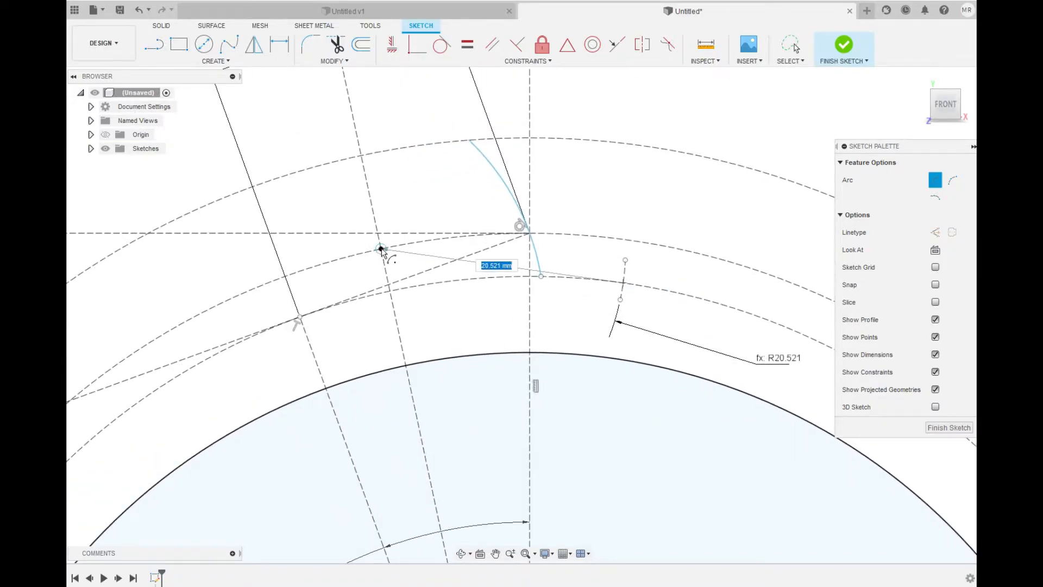
pyautogui.click(381, 249)
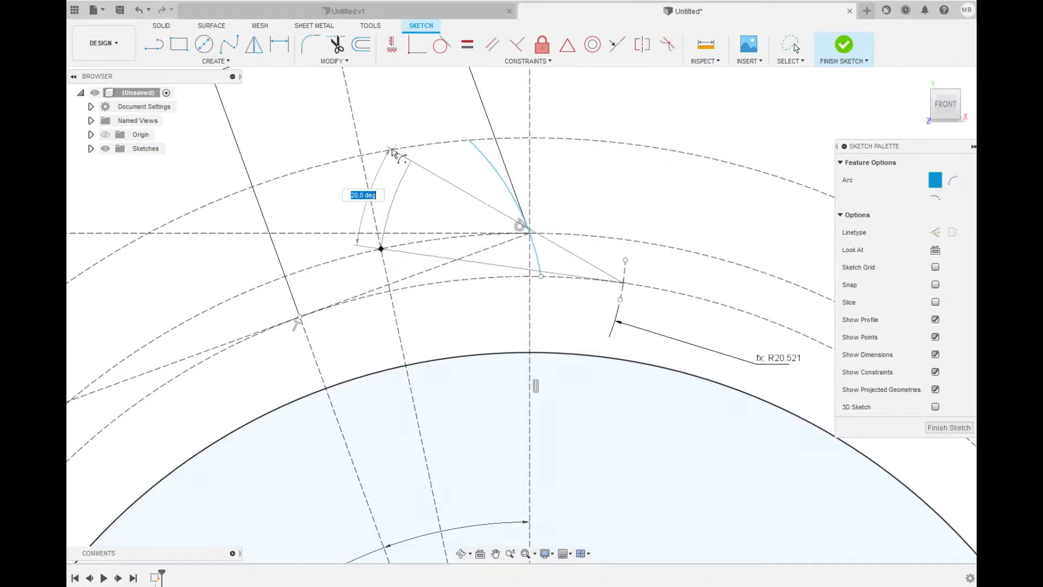
pyautogui.click(425, 140)
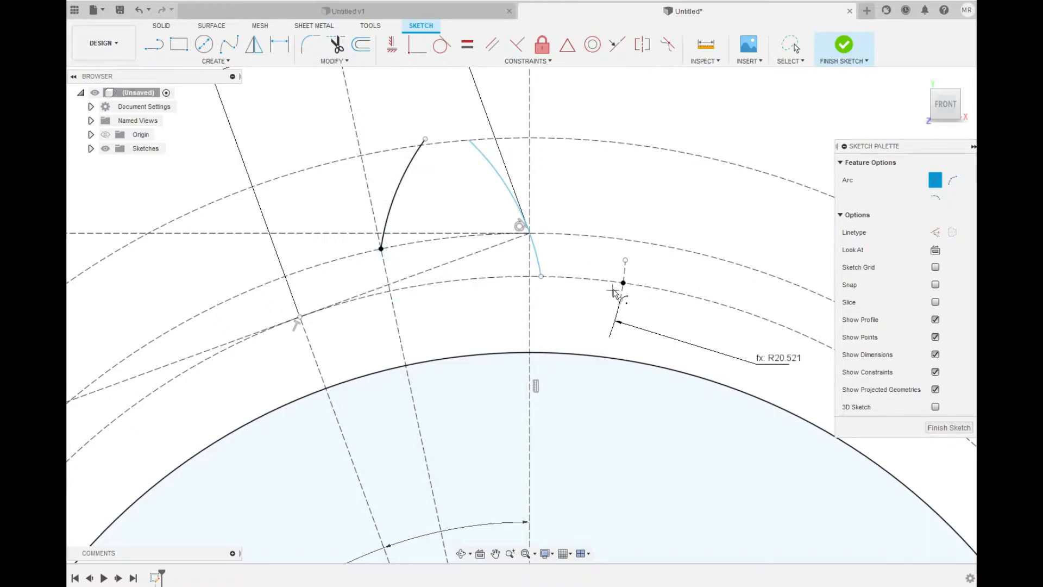
# Try to draw the lower left flank arc about the same centre, from the 12-degree pitch point down to the base circle.
pyautogui.click(623, 283)
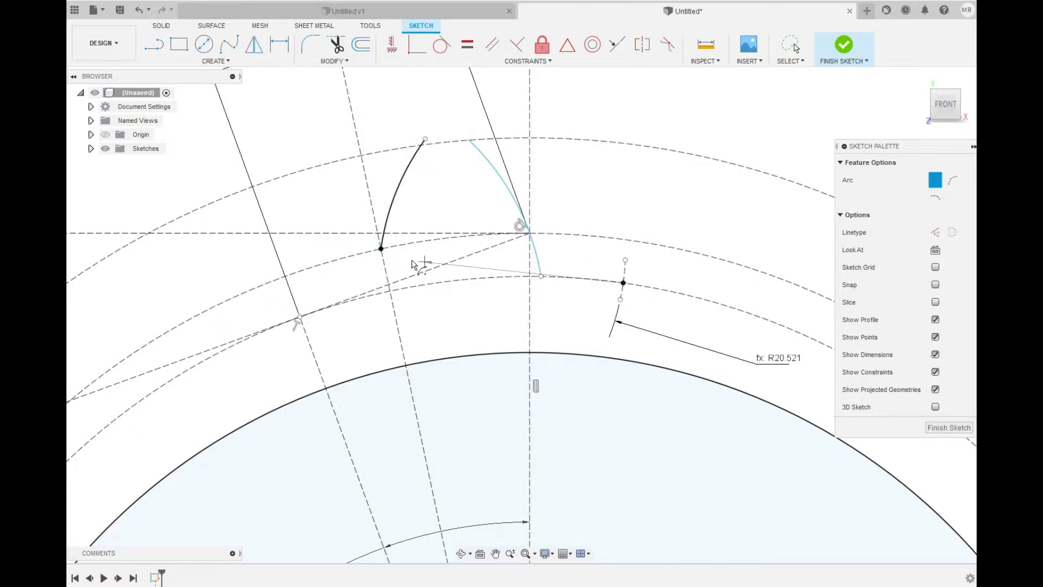
pyautogui.click(381, 249)
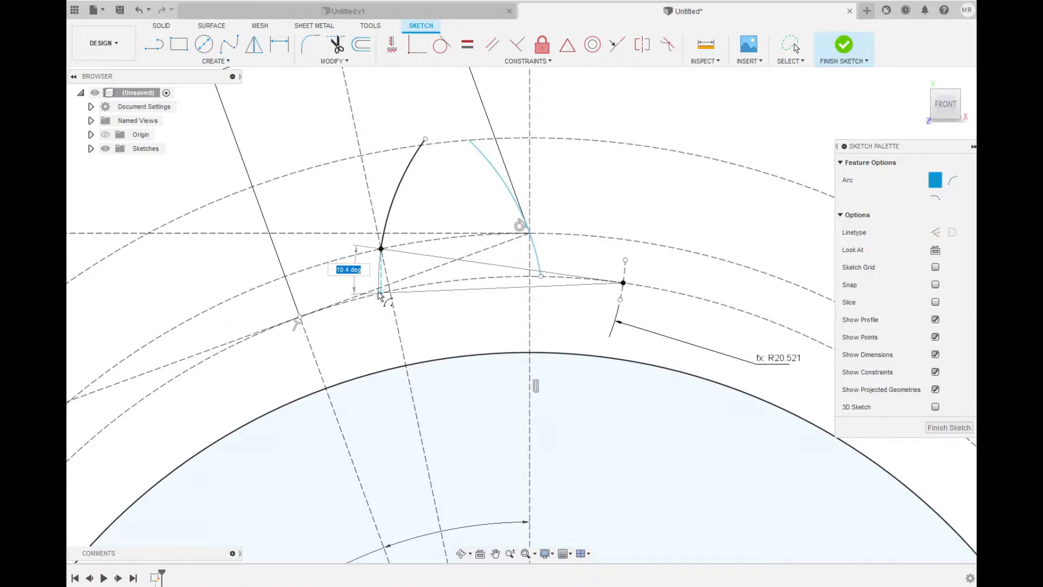
pyautogui.scroll(3, 379, 294)
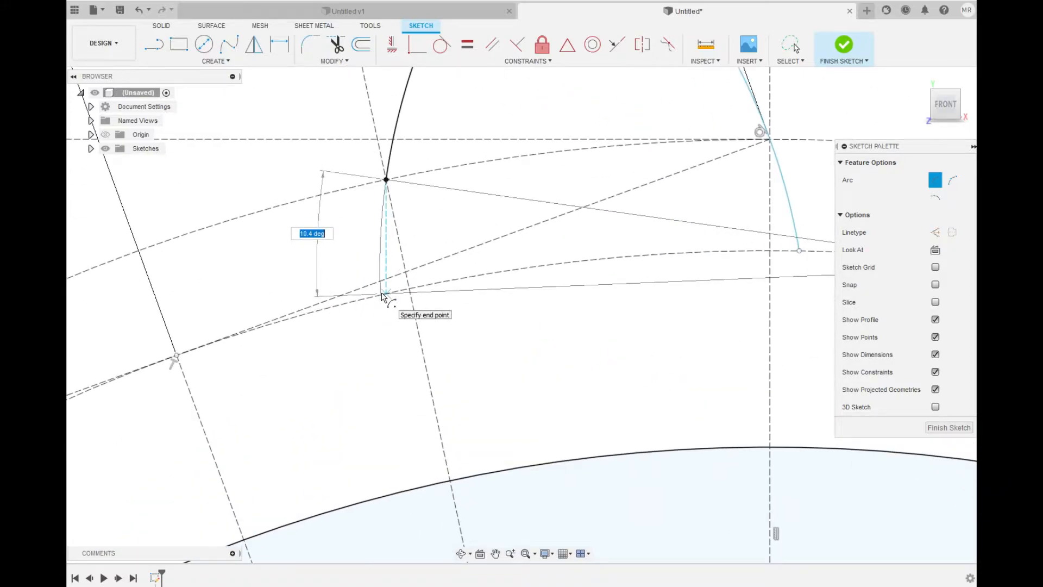
pyautogui.click(380, 294)
pyautogui.scroll(-1, 407, 349)
pyautogui.scroll(6, 414, 333)
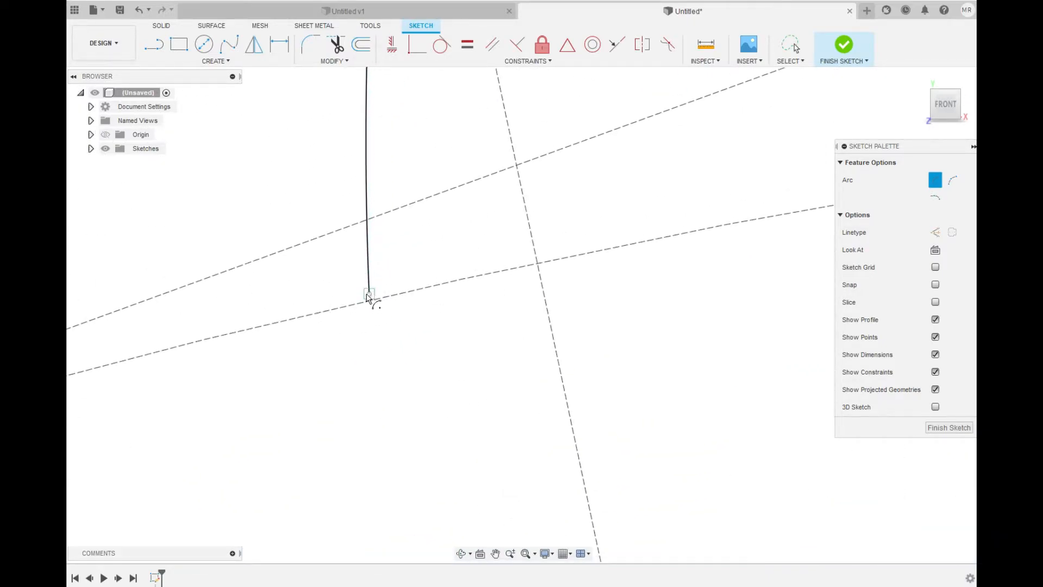
pyautogui.scroll(-5, 359, 315)
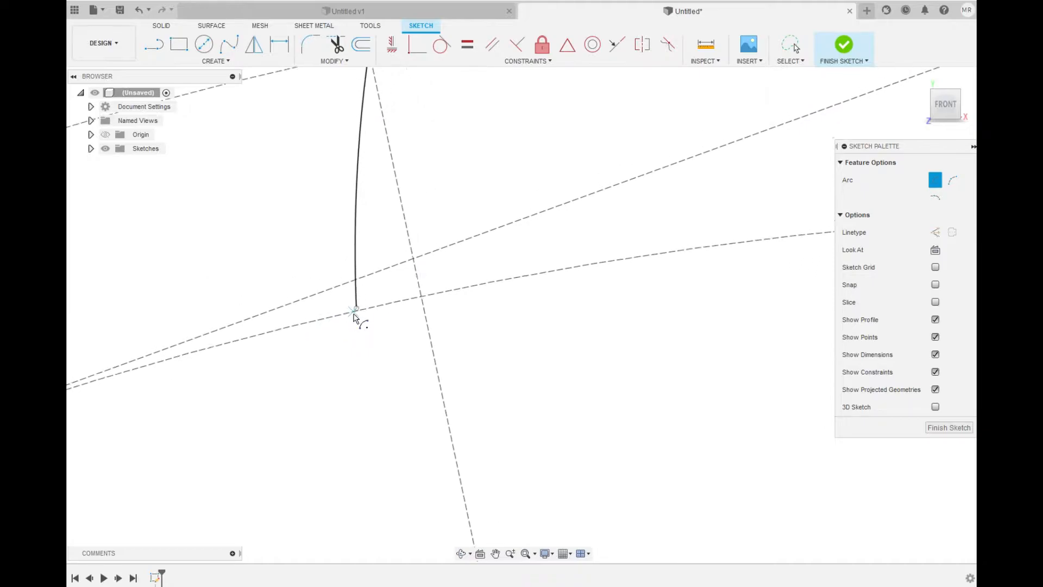
pyautogui.scroll(-1, 377, 311)
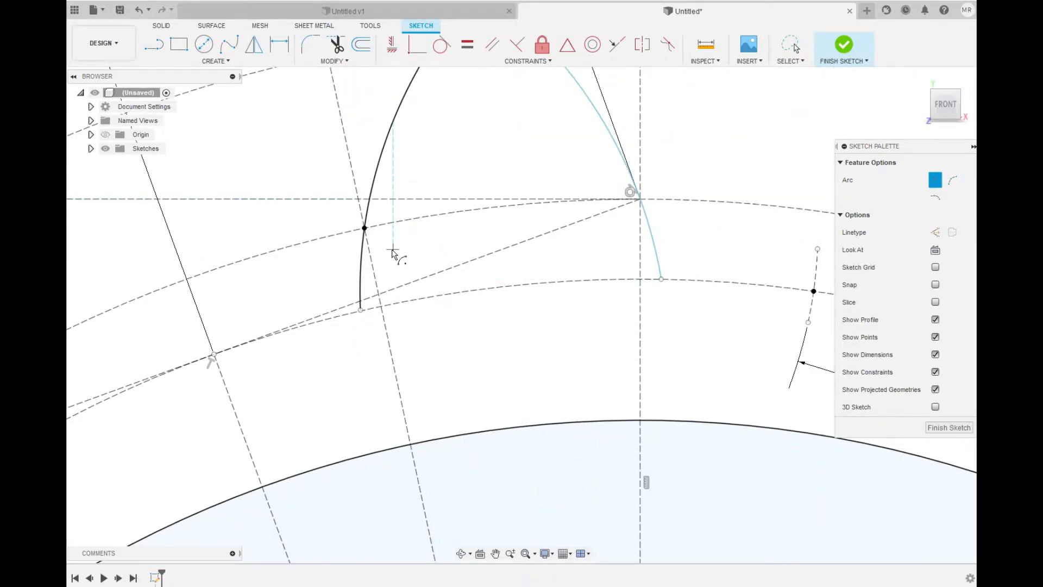
pyautogui.scroll(-2, 393, 254)
pyautogui.press('Escape')
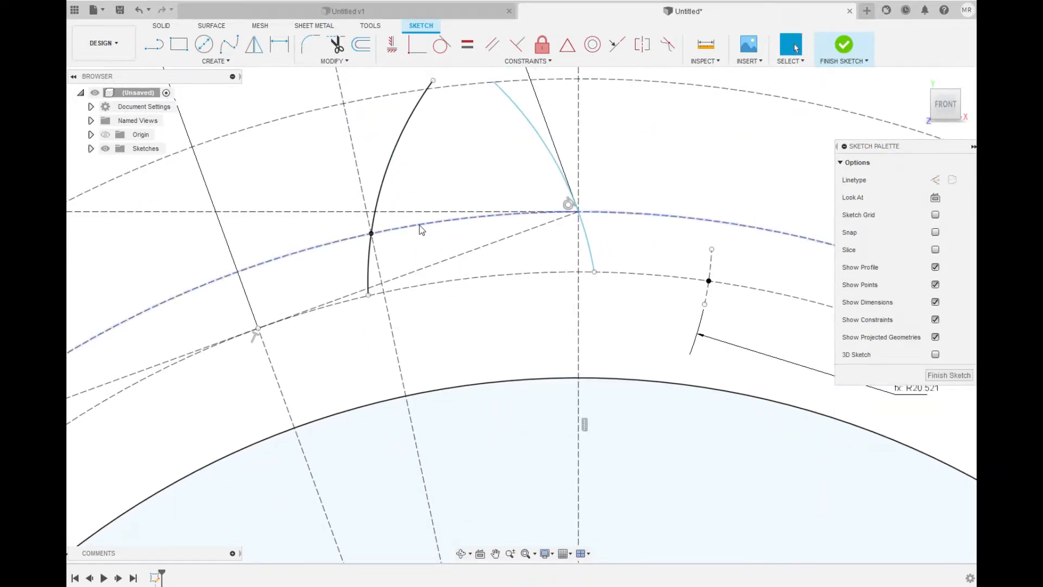
# Draw a centre-point arc continuing the left flank from the 12-degree pitch point to slightly below the base circle, using the same centre.
pyautogui.click(207, 61)
pyautogui.moveTo(187, 111)
pyautogui.click(282, 125)
pyautogui.click(709, 282)
pyautogui.scroll(2, 390, 264)
pyautogui.click(363, 223)
pyautogui.click(360, 319)
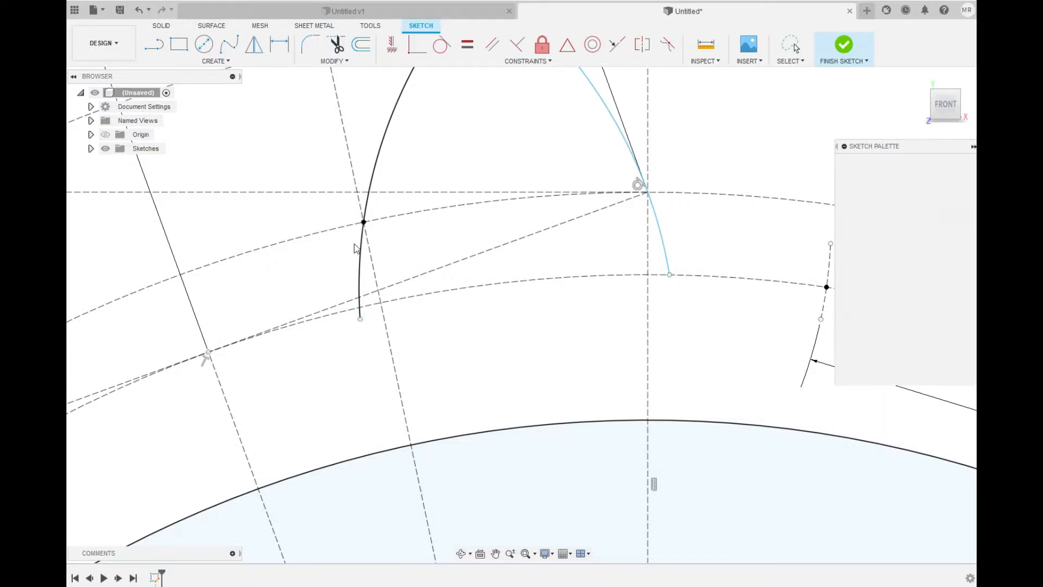
# Trim the left flank's overhanging arc ends below the base circle and beyond the outer circle.
pyautogui.click(336, 44)
pyautogui.scroll(2, 373, 341)
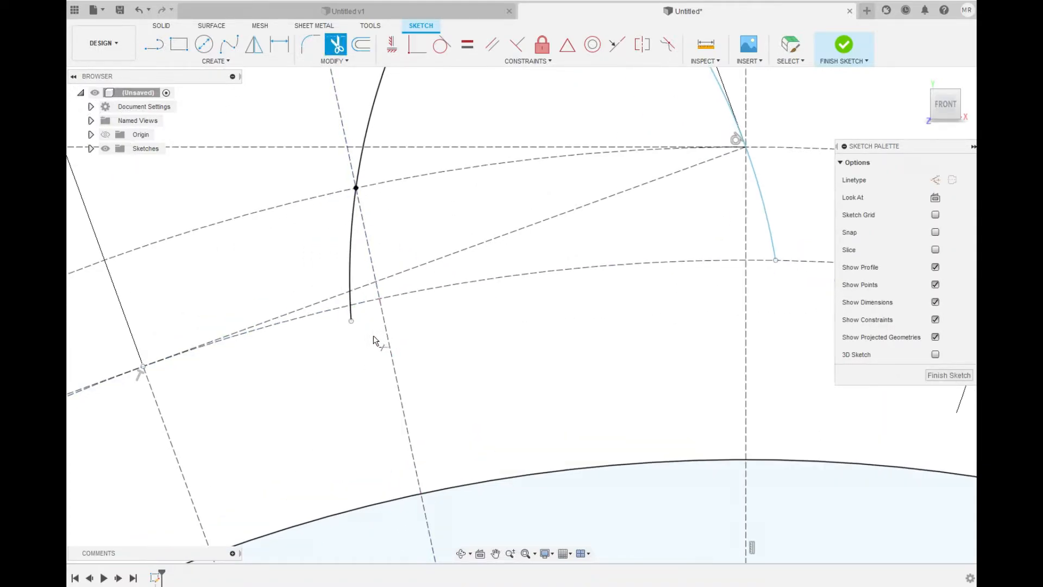
pyautogui.scroll(-3, 365, 396)
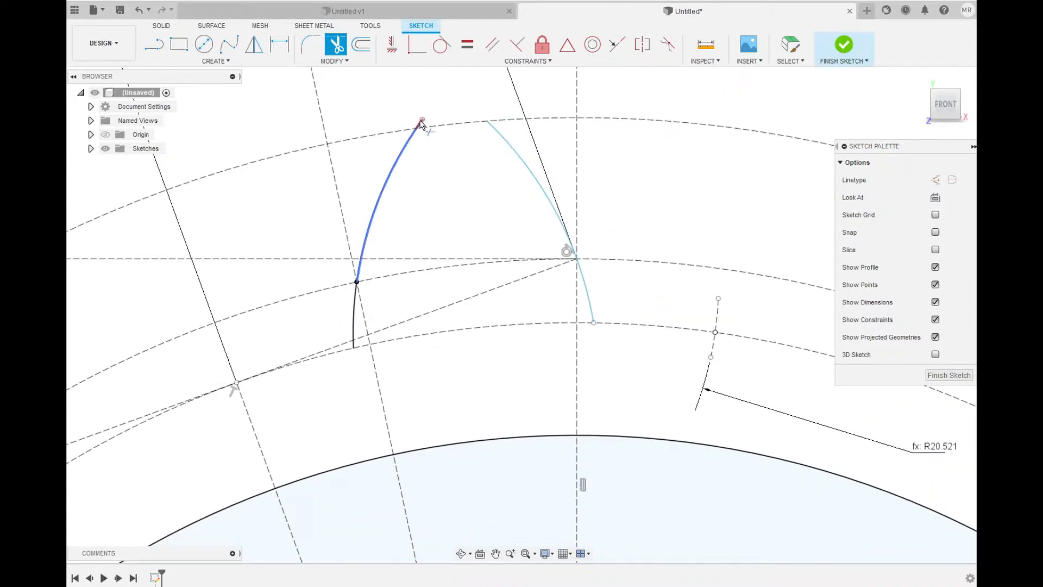
pyautogui.press('Escape')
pyautogui.scroll(-3, 401, 135)
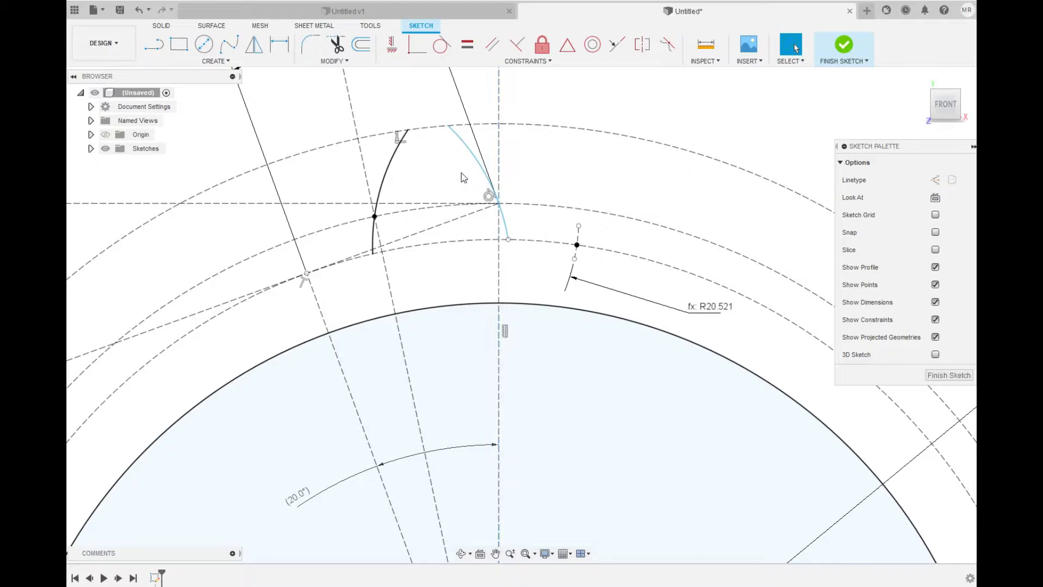
# Draw two lines from the gear centre, one to the lower end of each tooth flank arc.
pyautogui.scroll(-3, 464, 177)
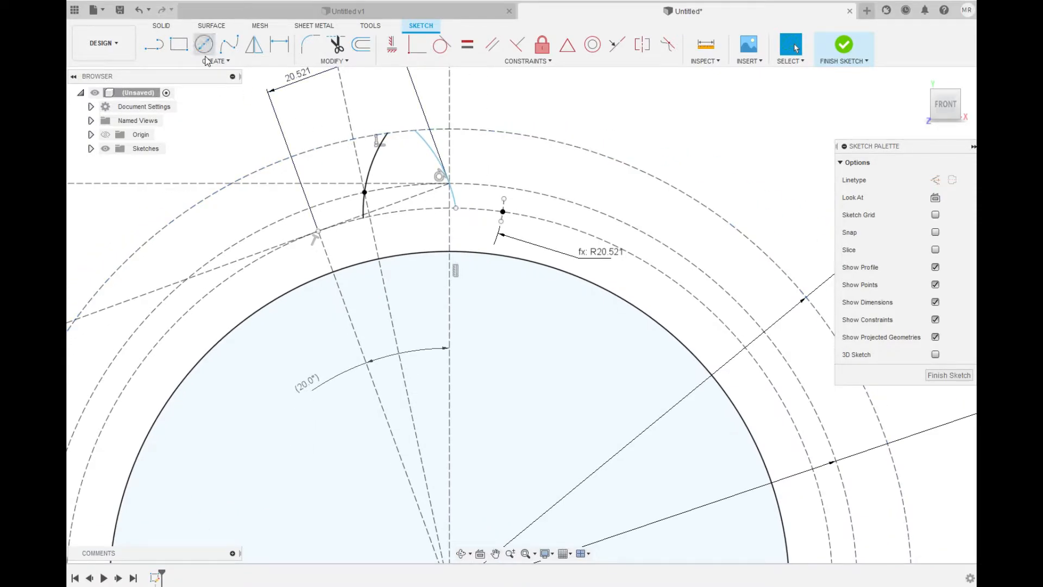
pyautogui.click(153, 44)
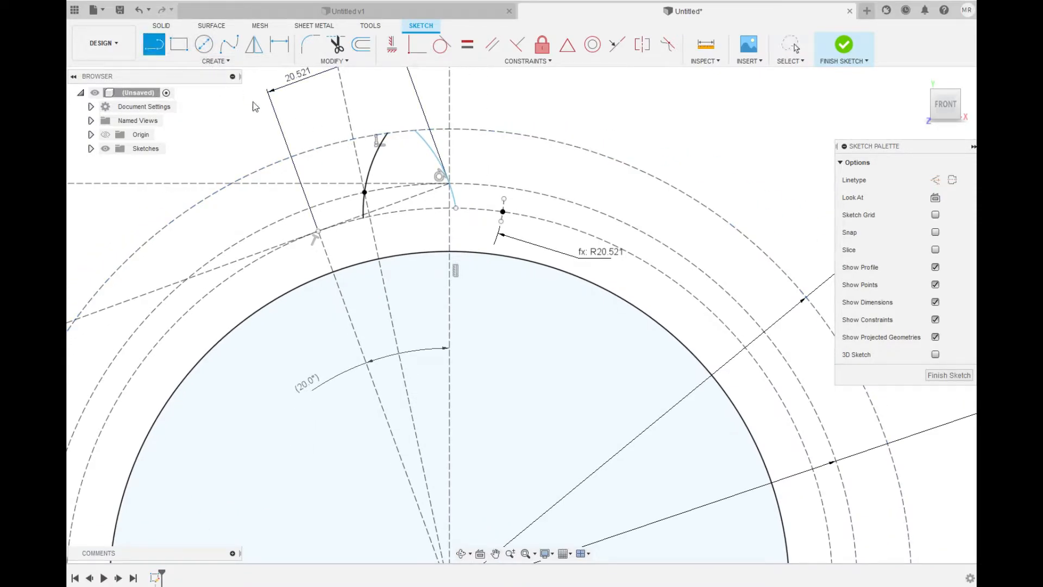
pyautogui.scroll(-3, 396, 125)
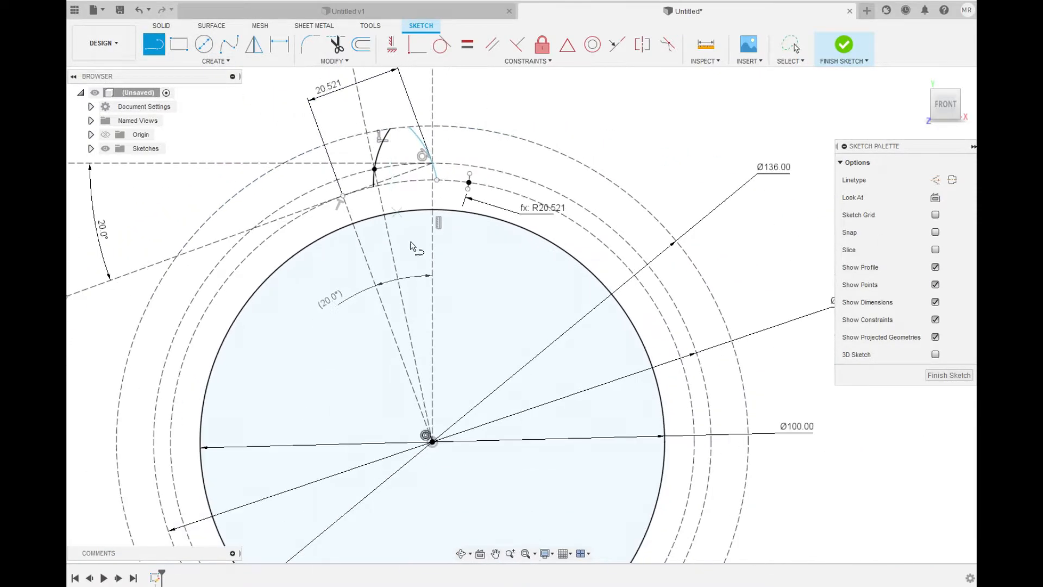
pyautogui.click(432, 441)
pyautogui.scroll(5, 370, 198)
pyautogui.click(385, 164)
pyautogui.scroll(-5, 433, 451)
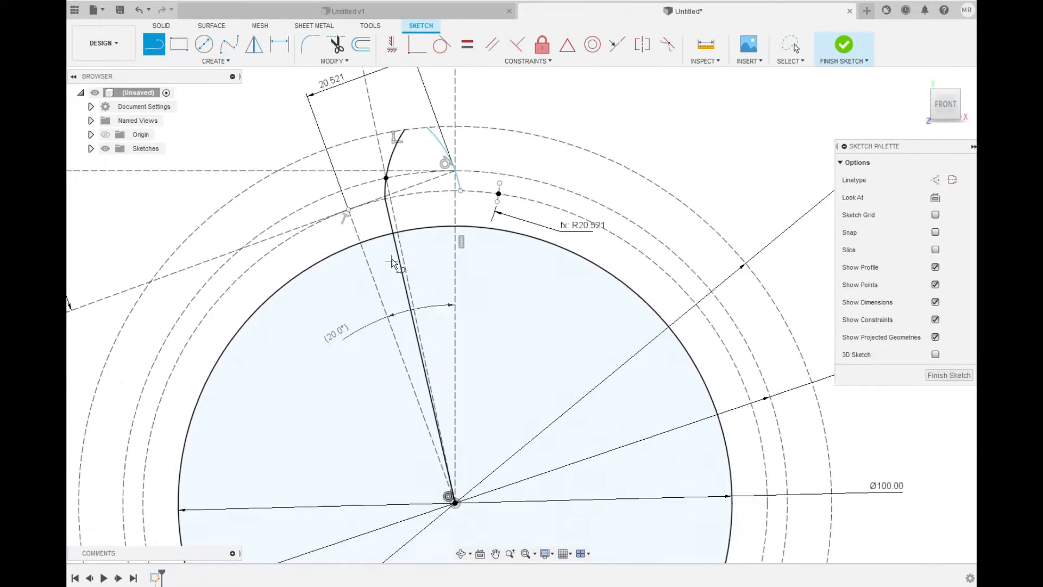
pyautogui.click(450, 480)
pyautogui.scroll(5, 460, 227)
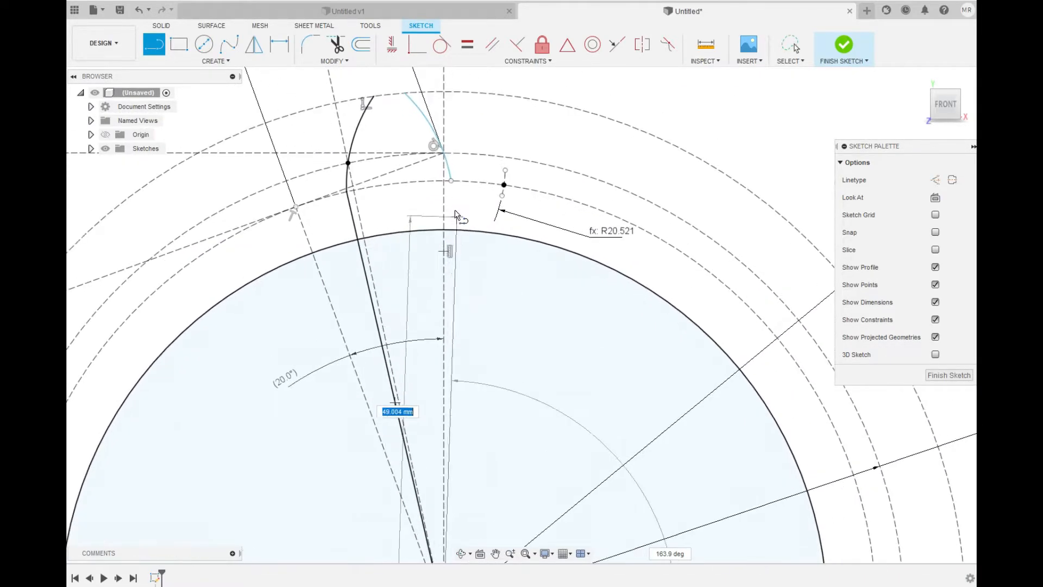
pyautogui.click(451, 180)
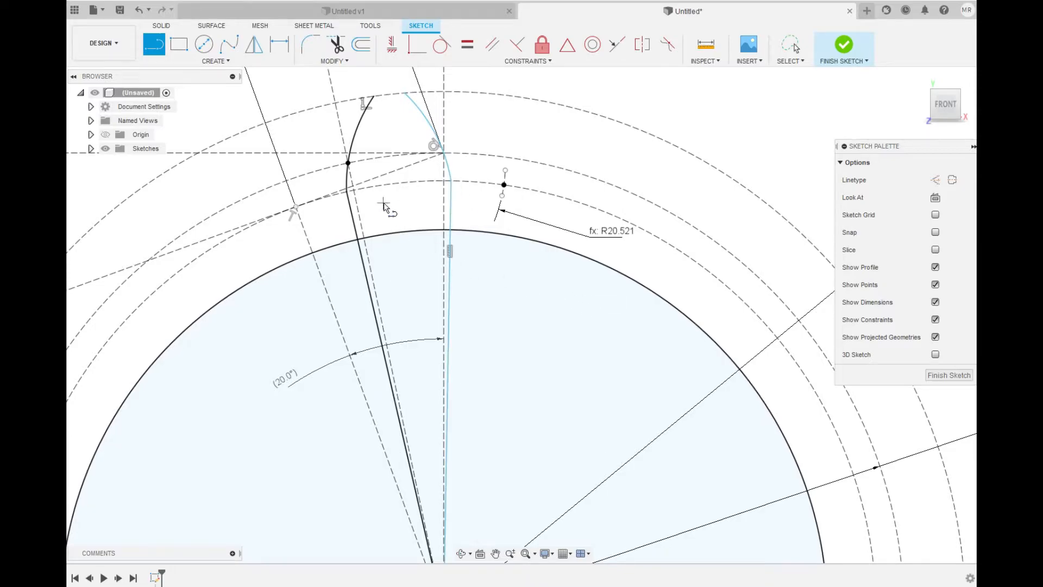
# Close the tooth tip with a 68 mm radius centre-point arc about the gear centre, between the upper ends of both flanks.
pyautogui.click(220, 61)
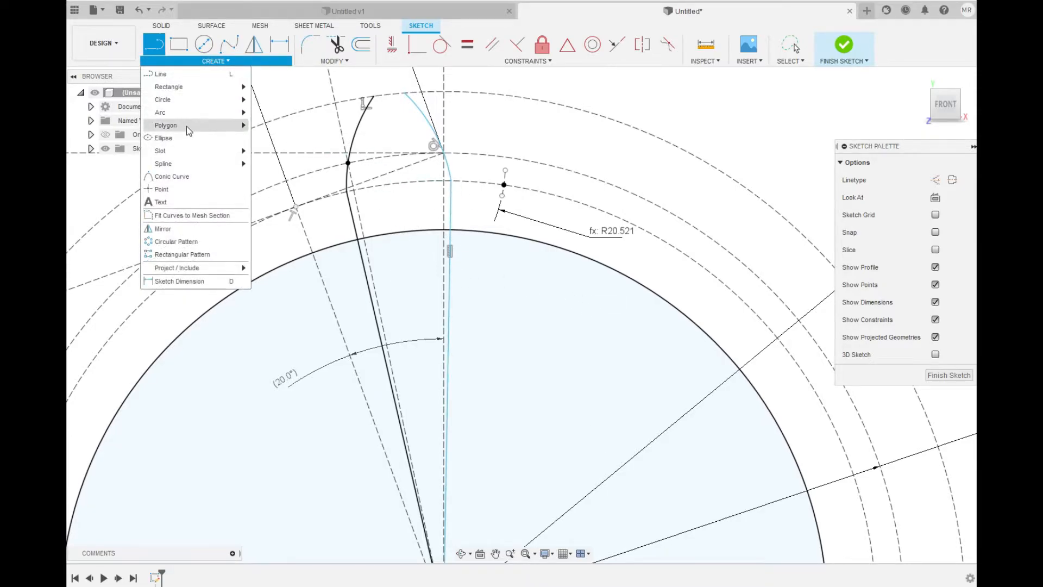
pyautogui.moveTo(216, 118)
pyautogui.click(275, 124)
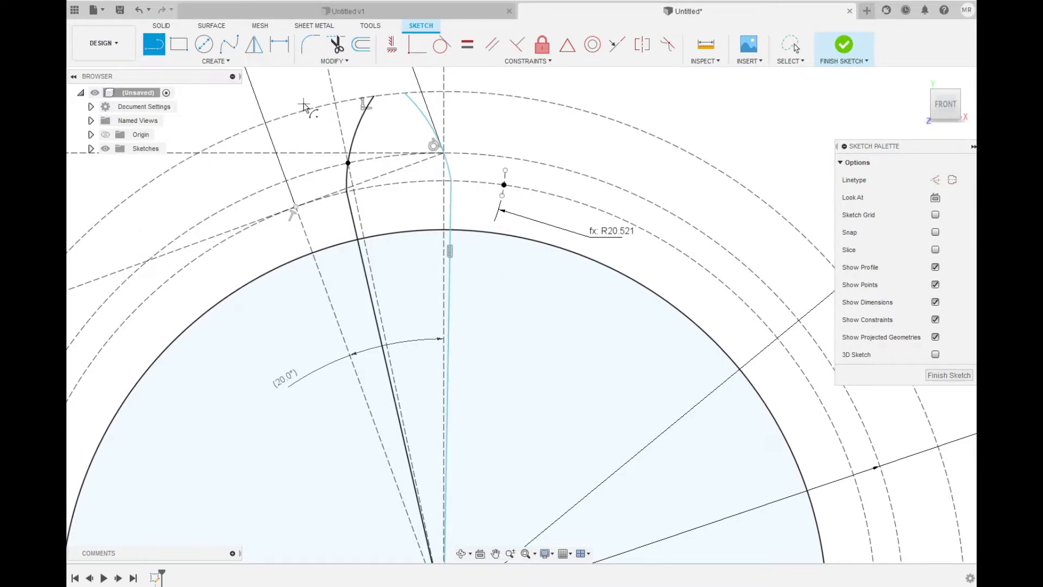
pyautogui.scroll(-2, 449, 428)
pyautogui.click(399, 452)
pyautogui.scroll(4, 351, 100)
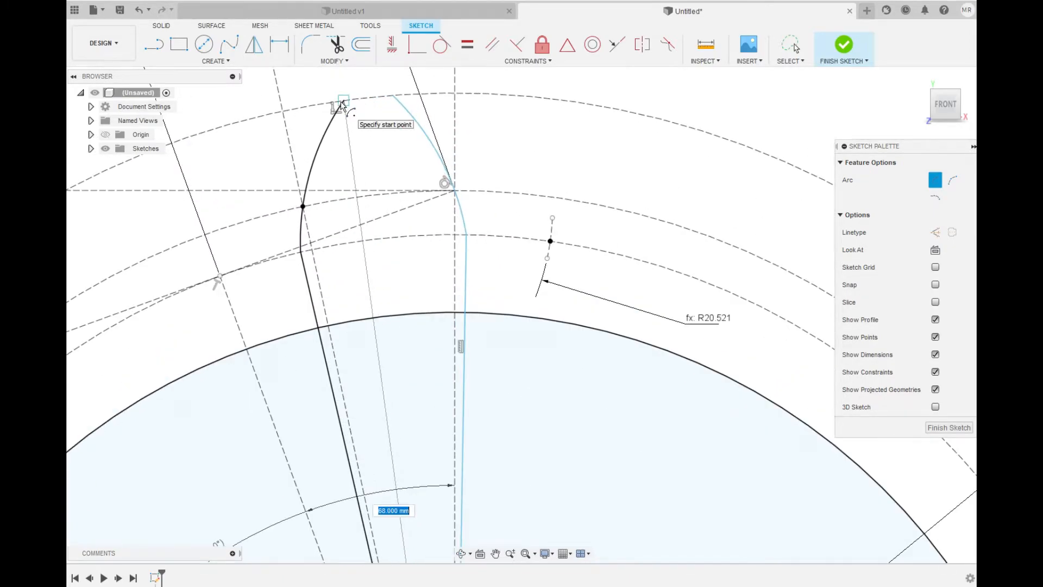
pyautogui.click(342, 101)
pyautogui.click(392, 96)
pyautogui.scroll(-3, 443, 161)
pyautogui.press('Escape')
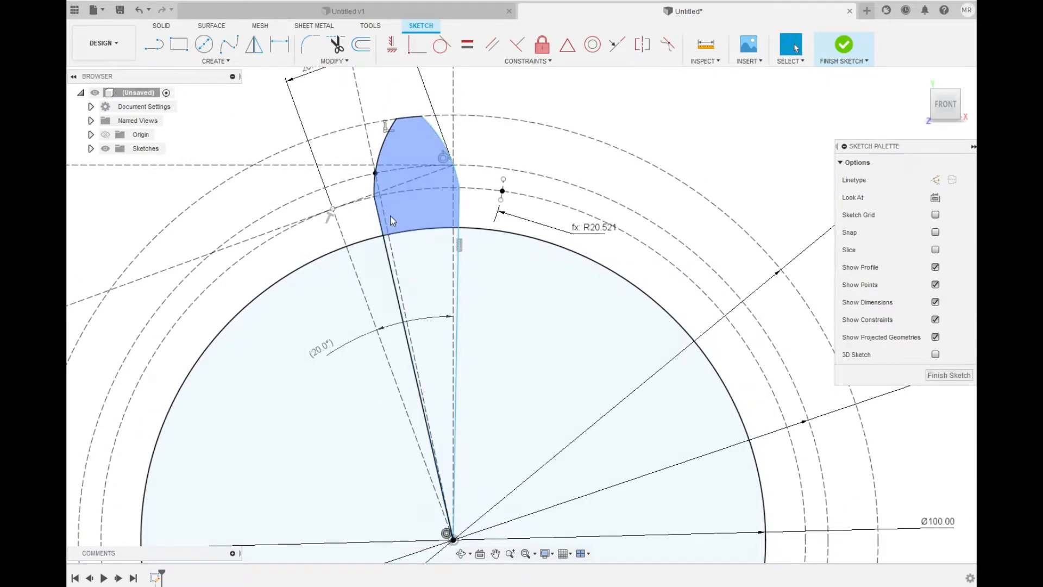
# Fillet the corner between the left flank arc and its radial line with a 15 mm radius and place the radius label outside the tooth.
pyautogui.scroll(5, 379, 188)
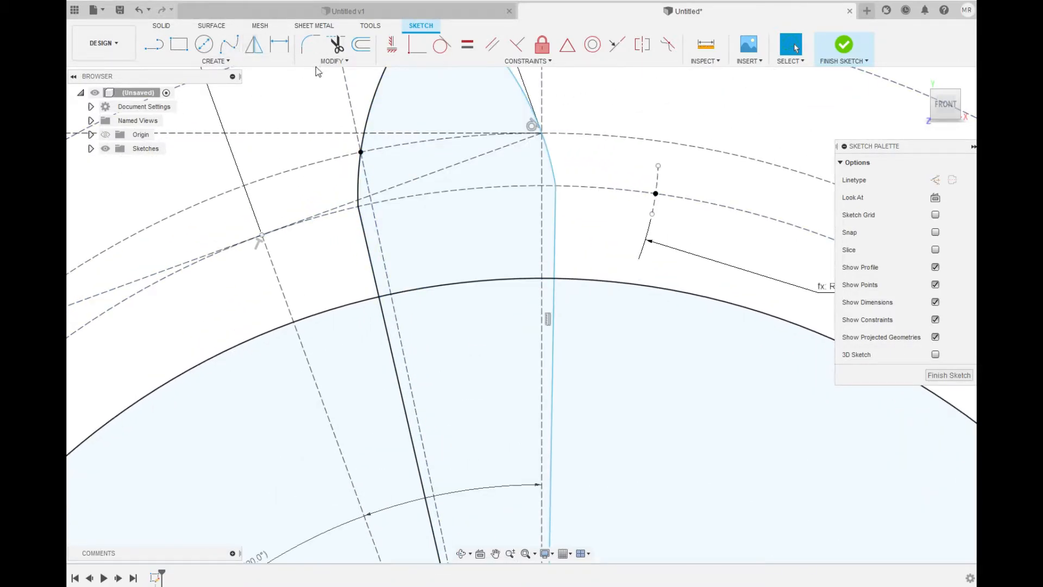
pyautogui.click(310, 44)
pyautogui.scroll(3, 352, 187)
pyautogui.click(351, 198)
pyautogui.click(357, 250)
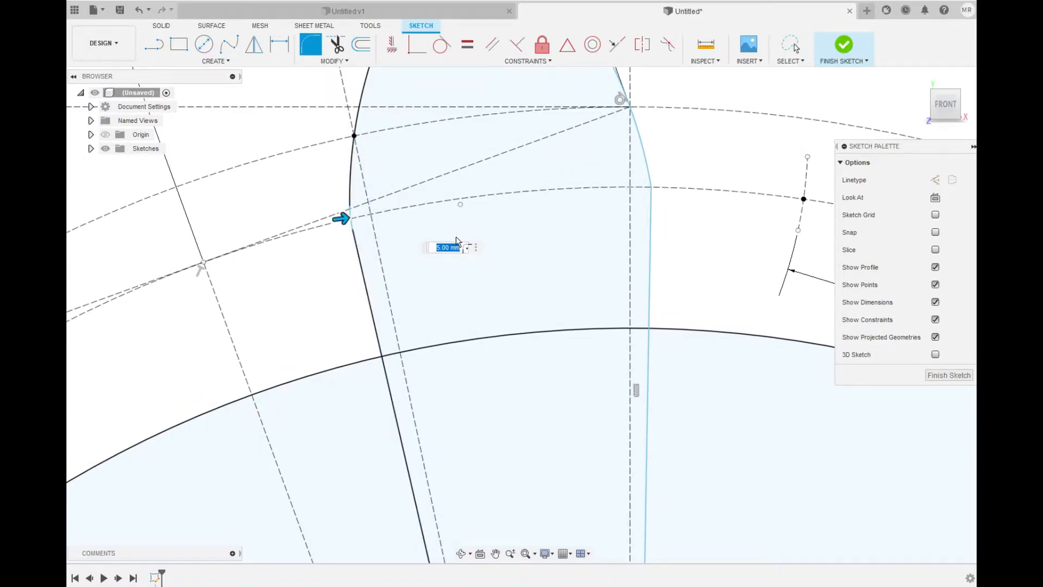
pyautogui.write('15')
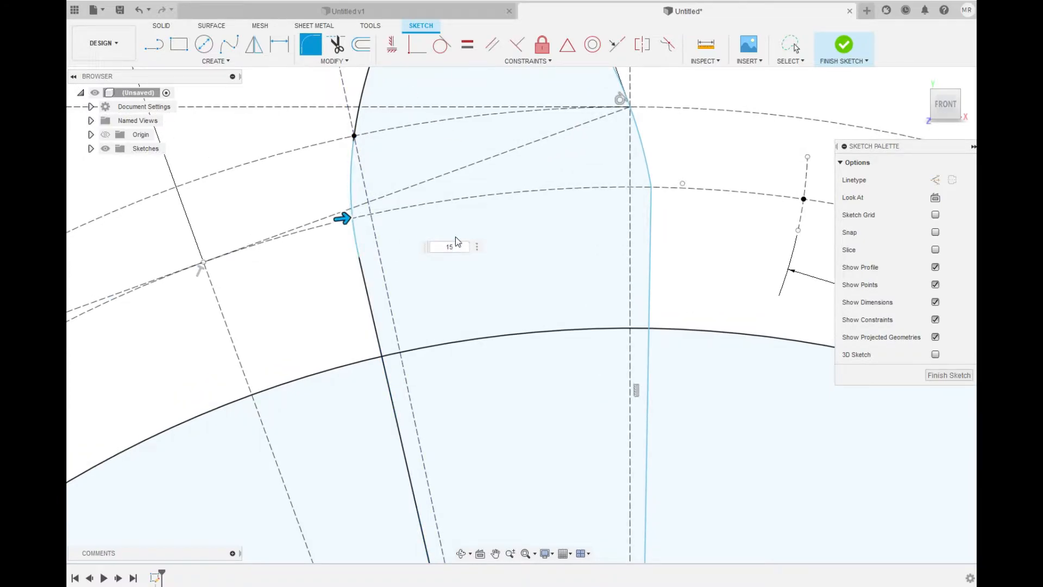
pyautogui.press('Return')
pyautogui.moveTo(169, 230); pyautogui.dragTo(258, 198)
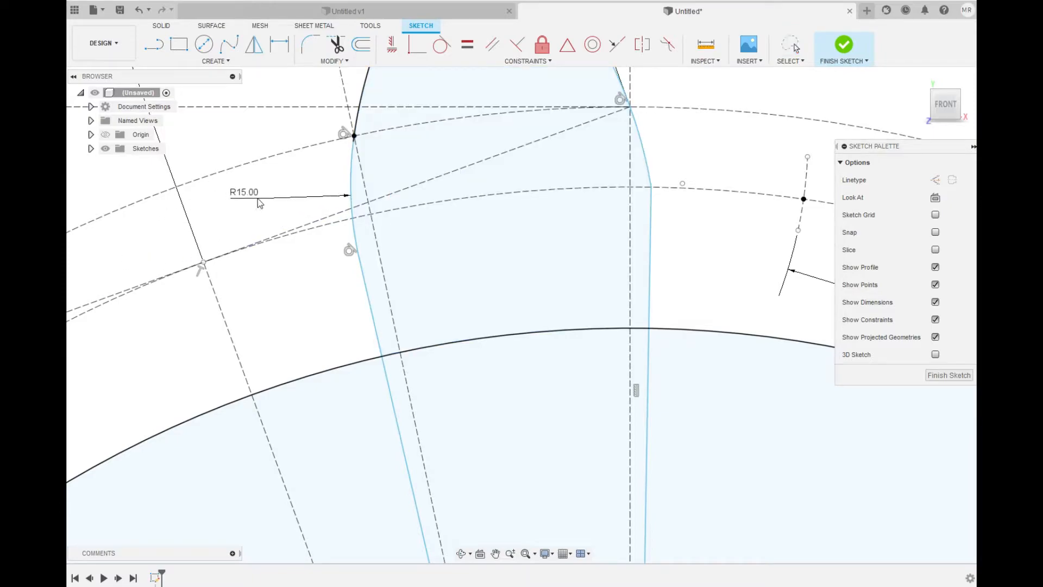
# Fillet the corner between the right flank arc and its radial line with a 15 mm radius and place the radius label outside the tooth.
pyautogui.click(320, 44)
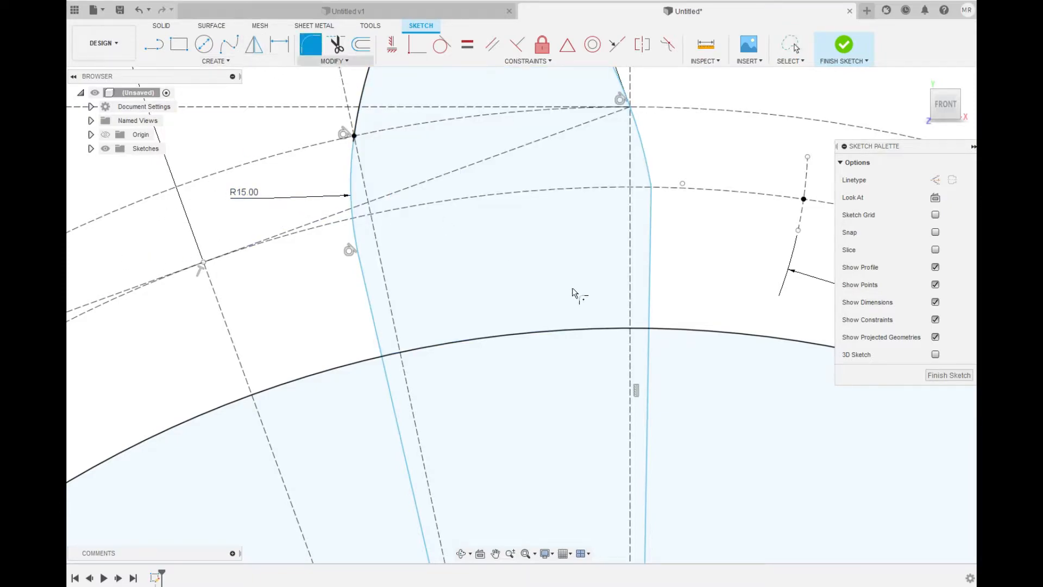
pyautogui.click(651, 216)
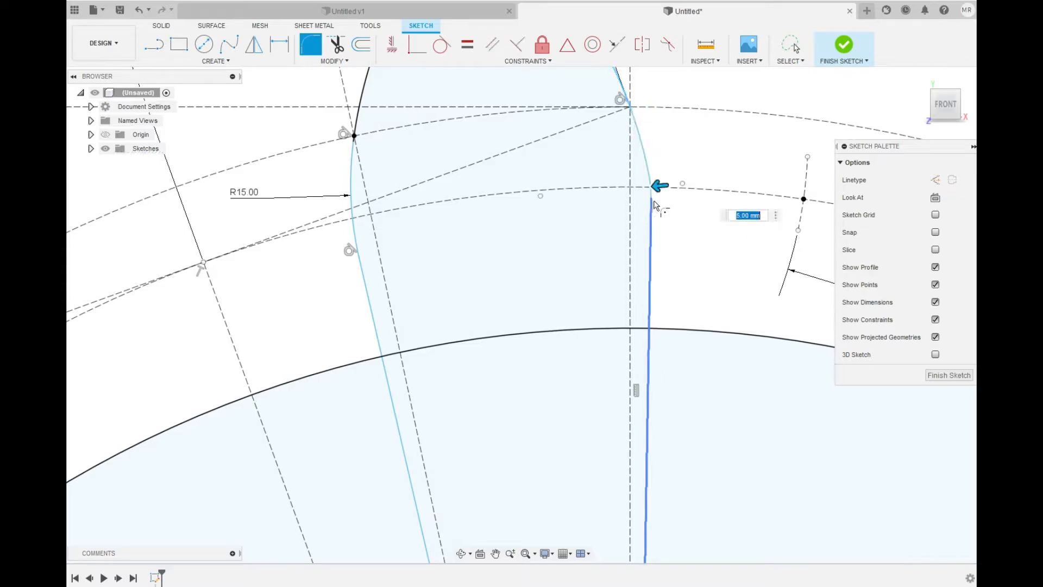
pyautogui.write('15')
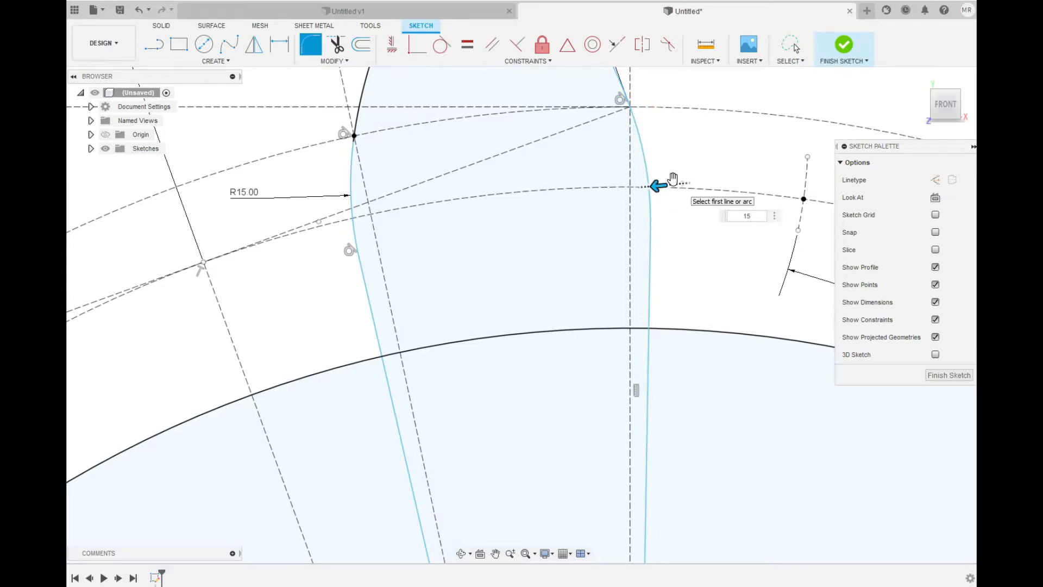
pyautogui.press('Return')
pyautogui.scroll(-2, 565, 189)
pyautogui.moveTo(738, 178); pyautogui.dragTo(671, 168)
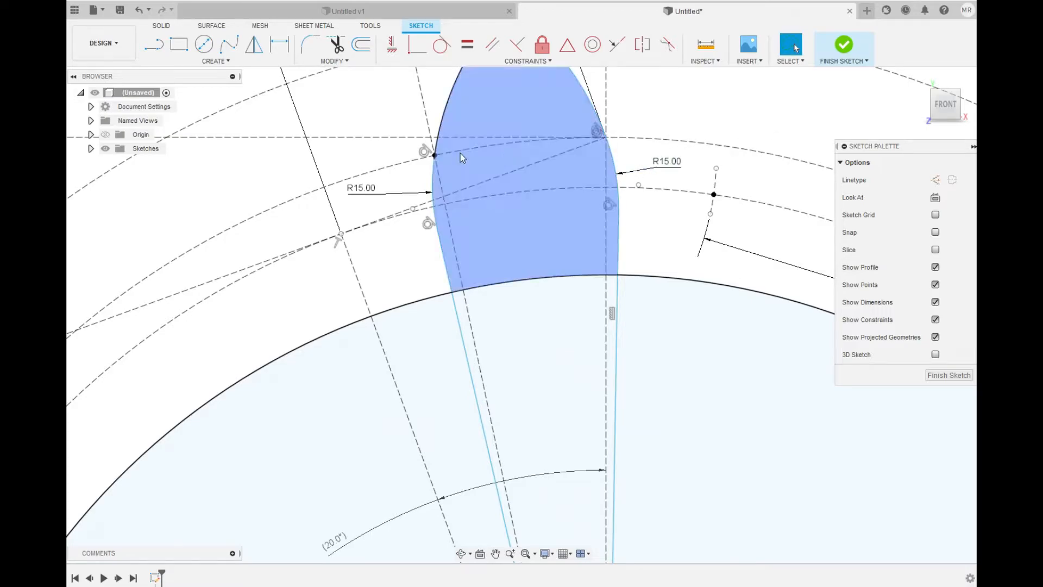
# Hide the sketch's dimensions, points and constraints.
pyautogui.scroll(-6, 460, 155)
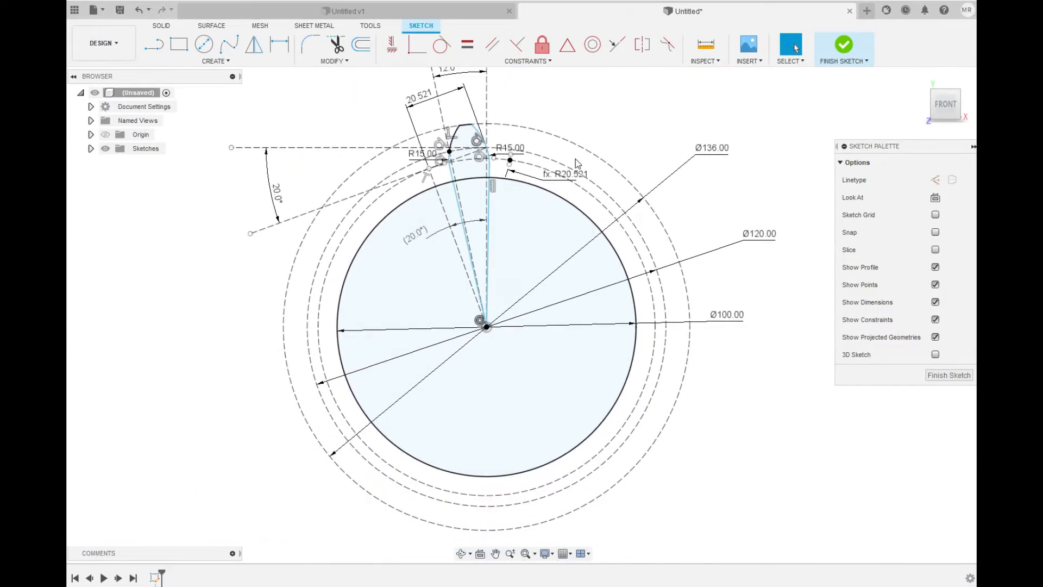
pyautogui.scroll(2, 580, 162)
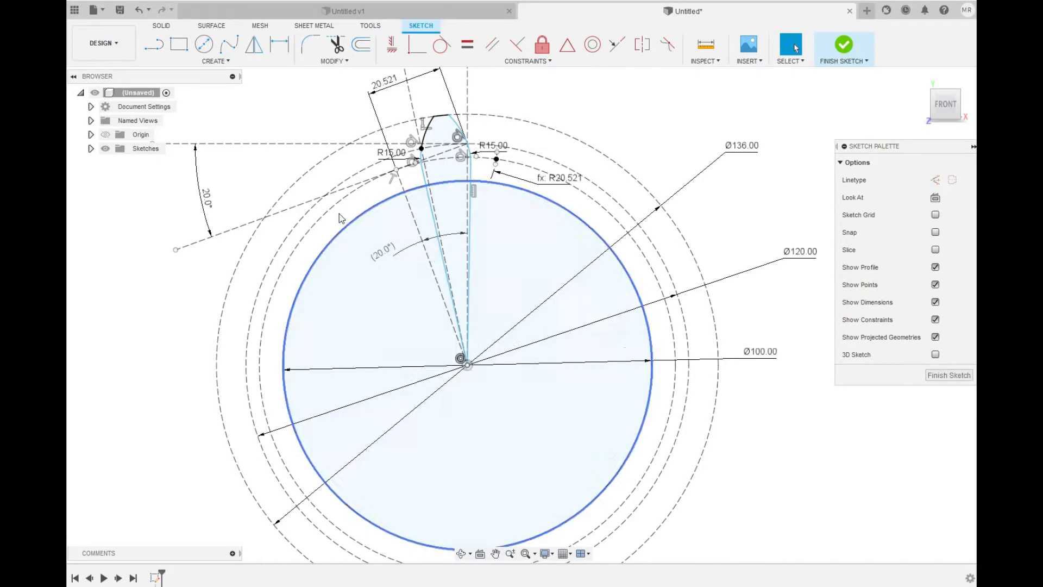
pyautogui.scroll(-4, 354, 218)
pyautogui.scroll(2, 354, 216)
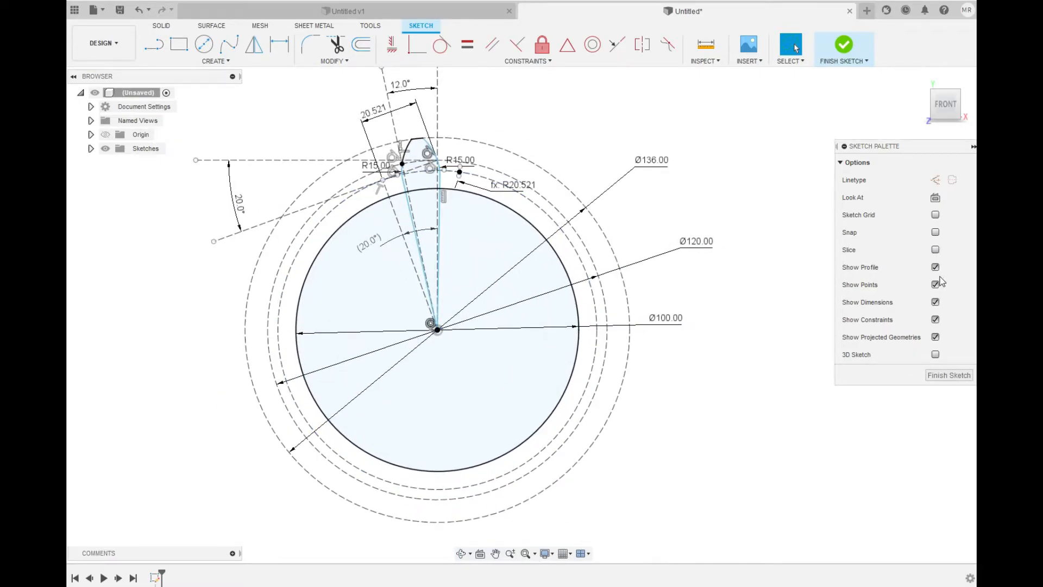
pyautogui.click(935, 302)
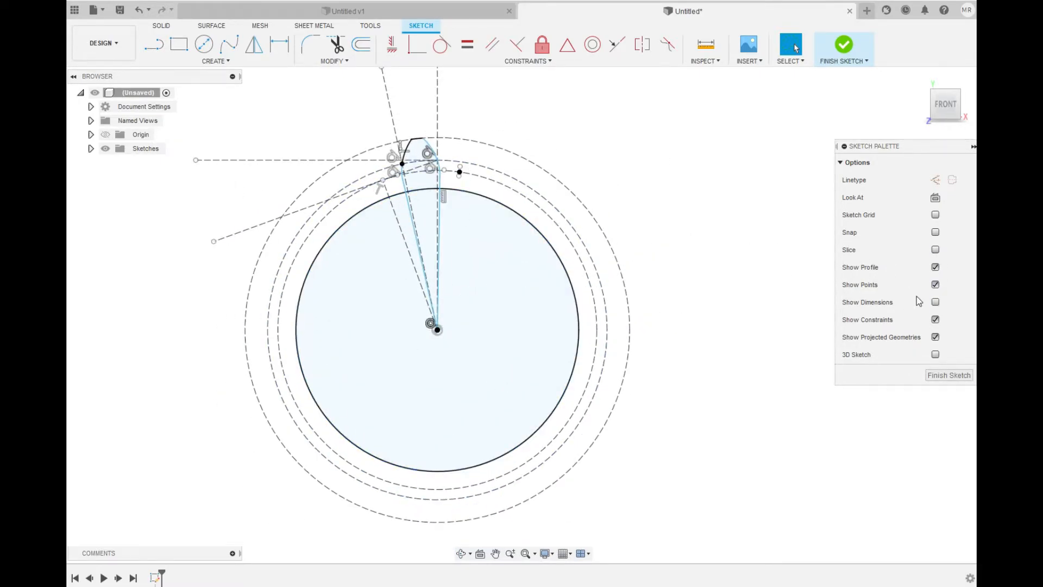
pyautogui.click(936, 286)
pyautogui.scroll(4, 445, 151)
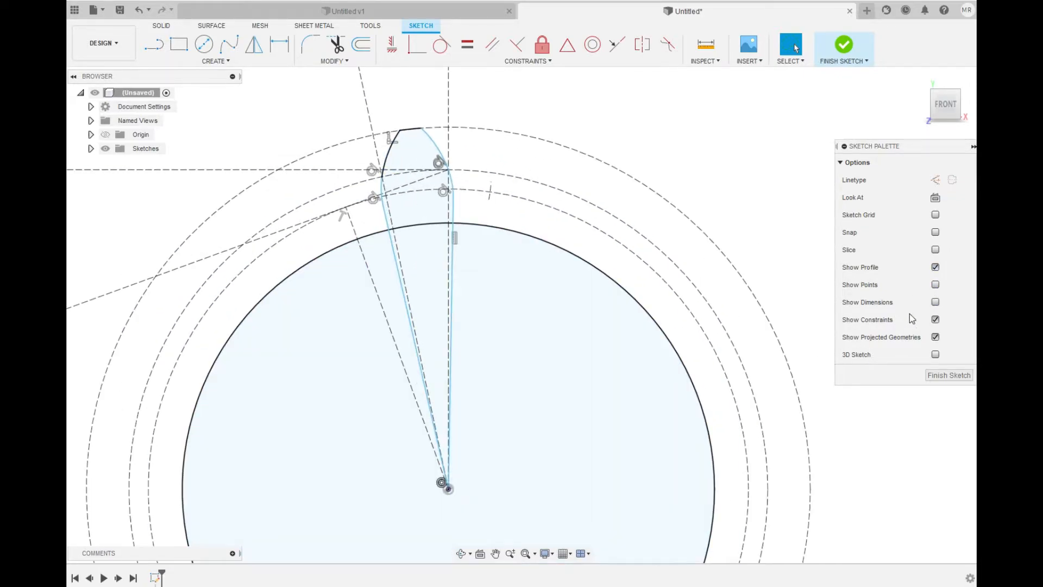
pyautogui.click(935, 319)
pyautogui.scroll(-2, 419, 168)
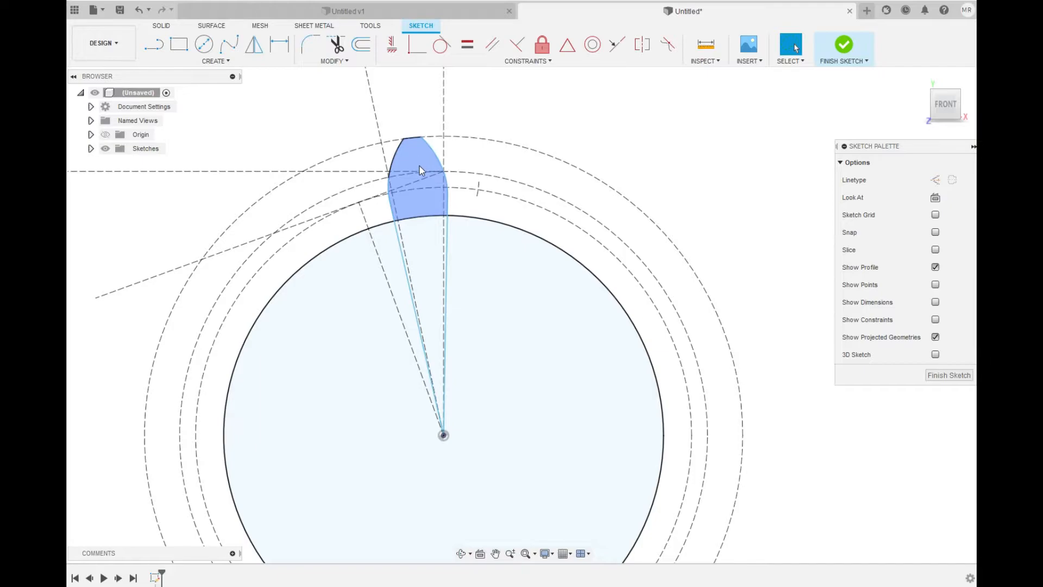
# Trim both radial lines inside the 100 mm root circle and finish the sketch.
pyautogui.scroll(-3, 334, 376)
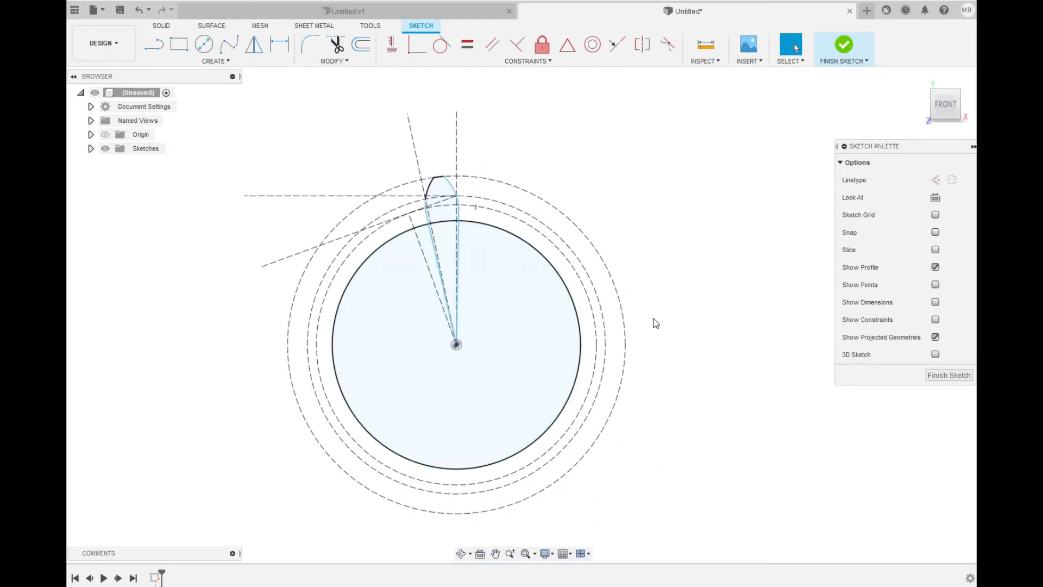
pyautogui.click(336, 45)
pyautogui.scroll(3, 423, 242)
pyautogui.click(423, 242)
pyautogui.click(481, 242)
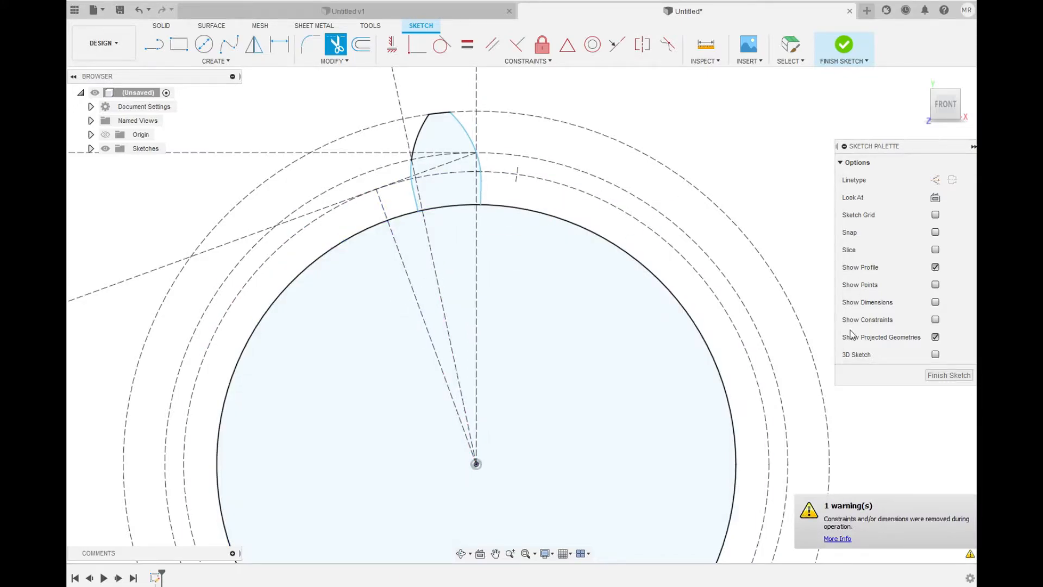
pyautogui.click(958, 375)
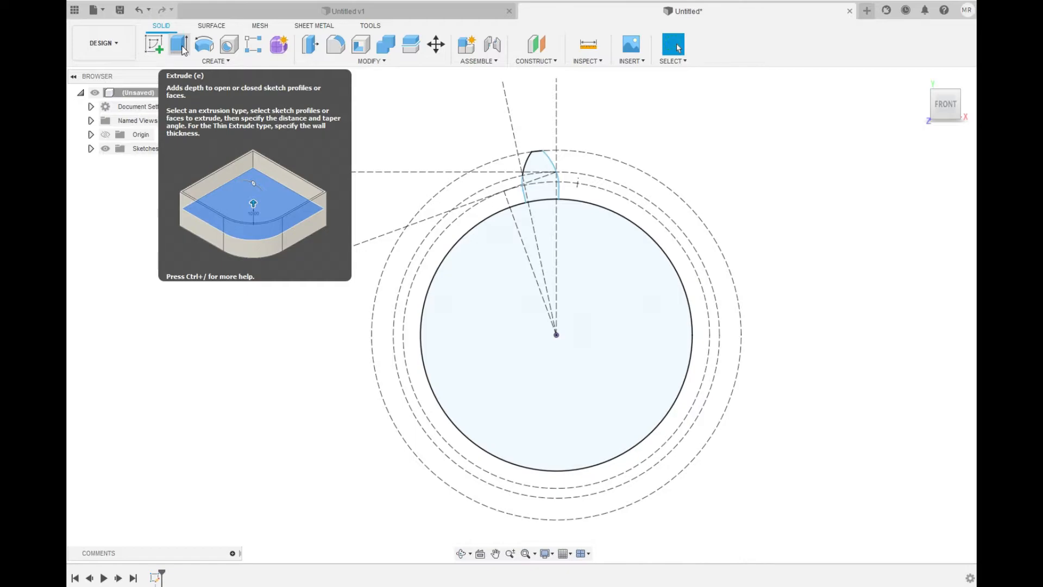
# Extrude the tooth profile 10 mm as a new body.
pyautogui.moveTo(391, 259)
pyautogui.keyDown('shift'); pyautogui.mouseDown(button='middle')
pyautogui.moveTo(415, 259)
pyautogui.moveTo(393, 259)
pyautogui.mouseUp(button='middle'); pyautogui.keyUp('shift')
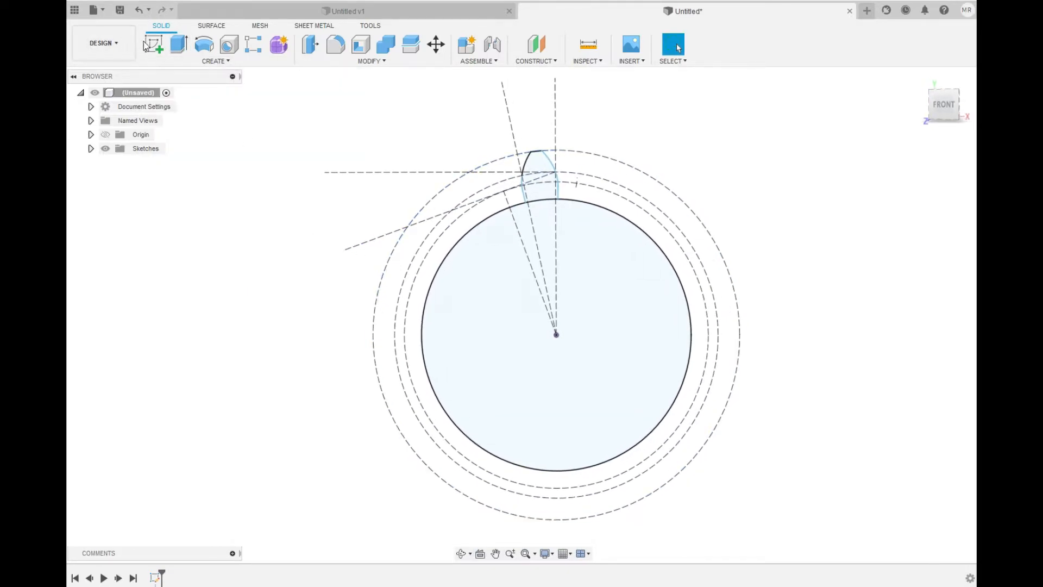
pyautogui.click(181, 48)
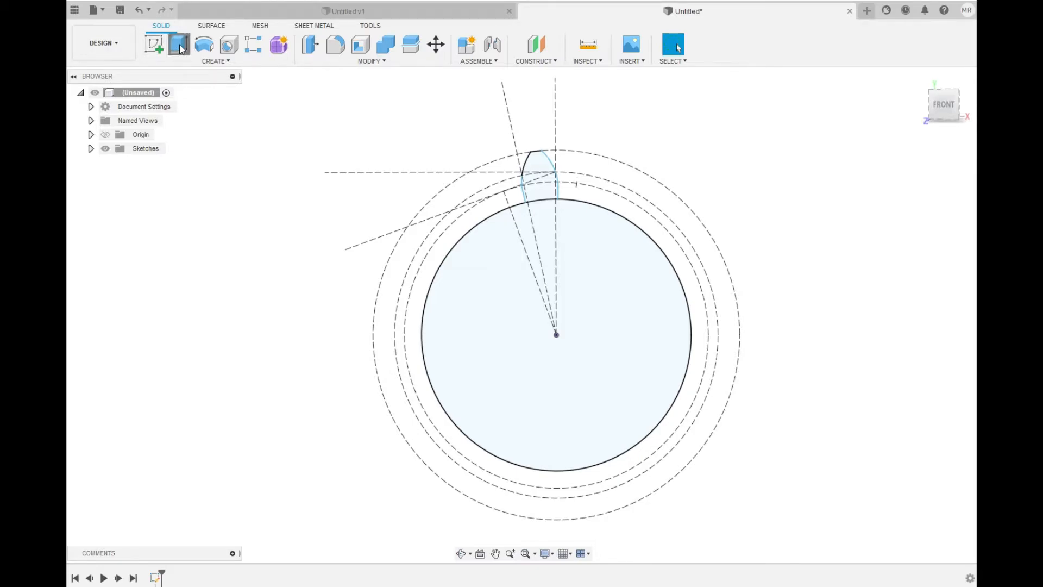
pyautogui.click(543, 165)
pyautogui.moveTo(338, 278)
pyautogui.keyDown('shift'); pyautogui.mouseDown(button='middle')
pyautogui.moveTo(472, 295)
pyautogui.moveTo(370, 270)
pyautogui.moveTo(404, 272)
pyautogui.mouseUp(button='middle'); pyautogui.keyUp('shift')
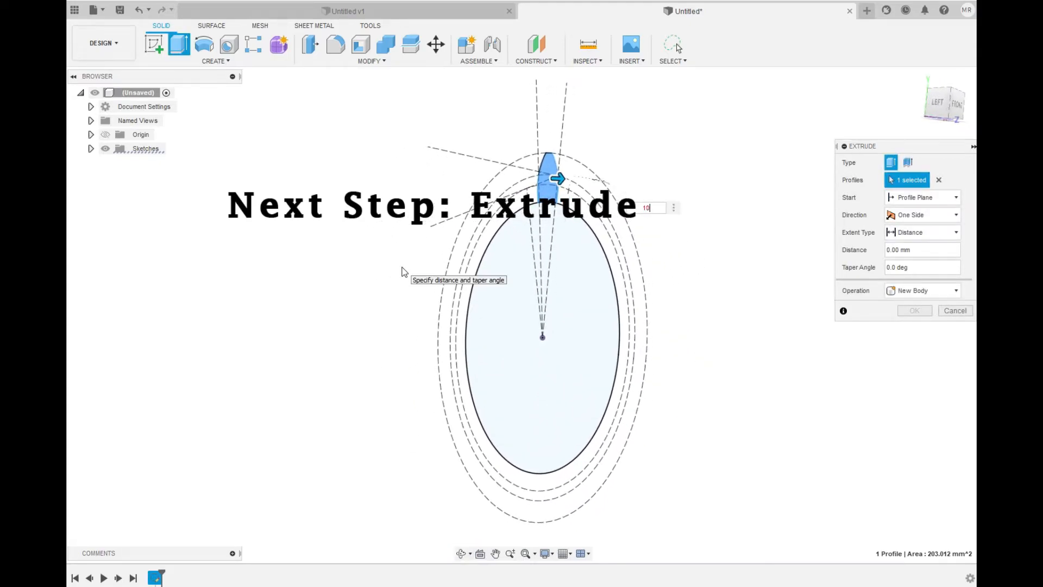
pyautogui.press('Return')
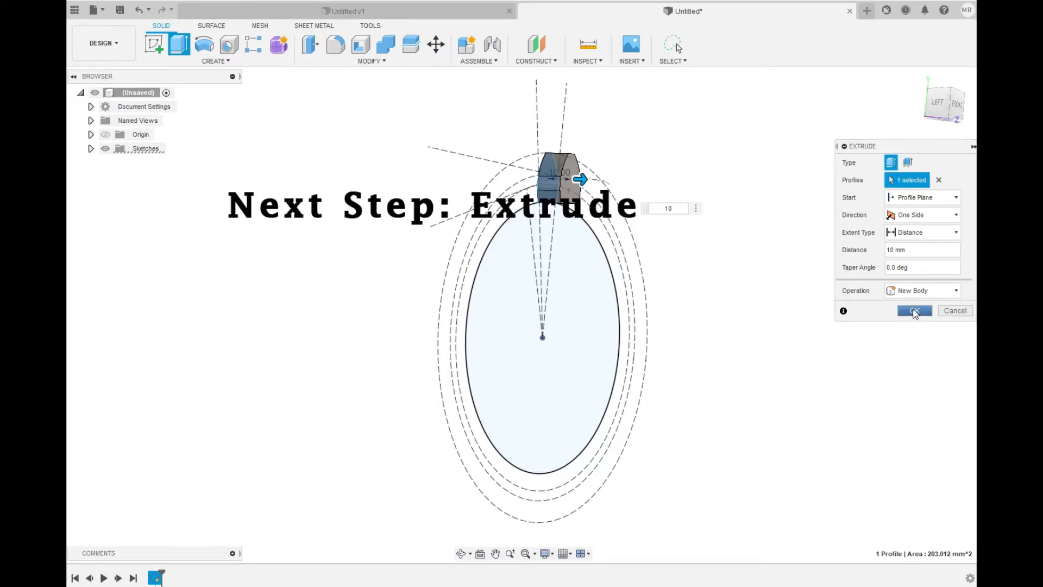
pyautogui.click(915, 310)
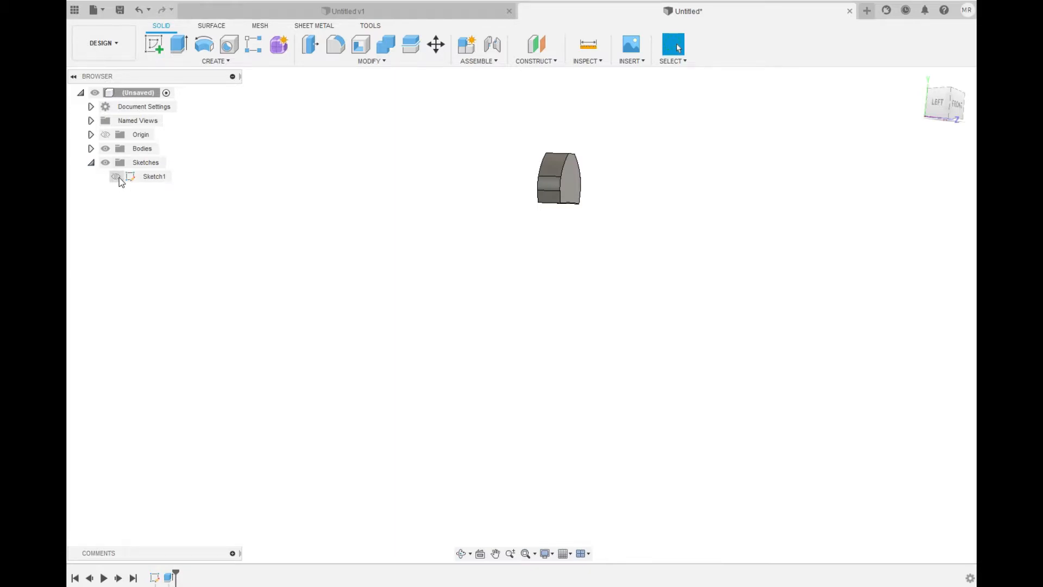
# Show Sketch1 again and extrude the root circle's profile 10 mm to the same side as the tooth, as a new body.
pyautogui.click(116, 176)
pyautogui.scroll(3, 592, 152)
pyautogui.moveTo(591, 153)
pyautogui.keyDown('shift'); pyautogui.mouseDown(button='middle')
pyautogui.moveTo(560, 170)
pyautogui.moveTo(546, 163)
pyautogui.moveTo(589, 166)
pyautogui.moveTo(510, 170)
pyautogui.moveTo(572, 179)
pyautogui.mouseUp(button='middle'); pyautogui.keyUp('shift')
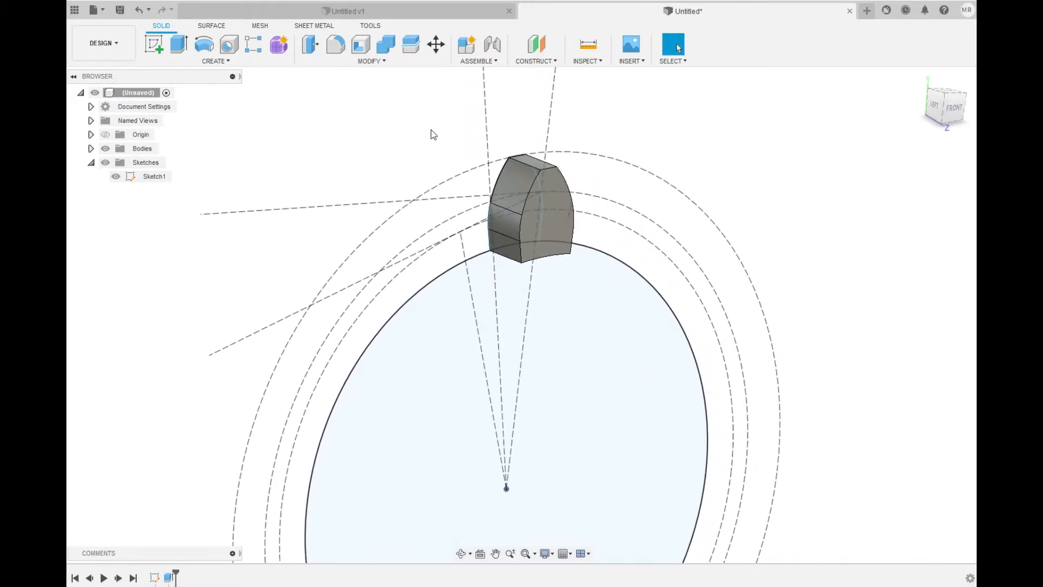
pyautogui.scroll(-3, 449, 144)
pyautogui.press('e')
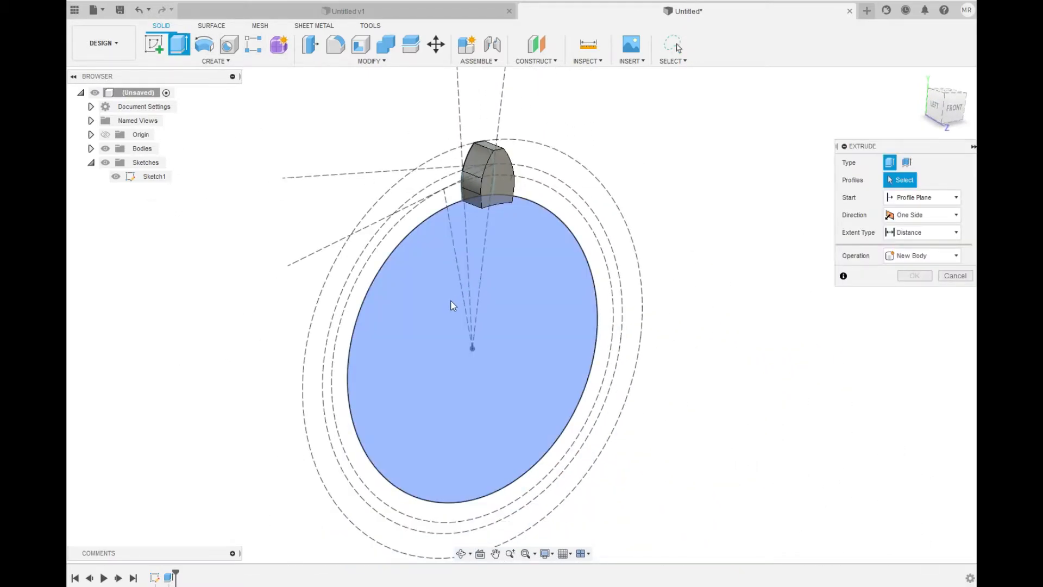
pyautogui.click(454, 304)
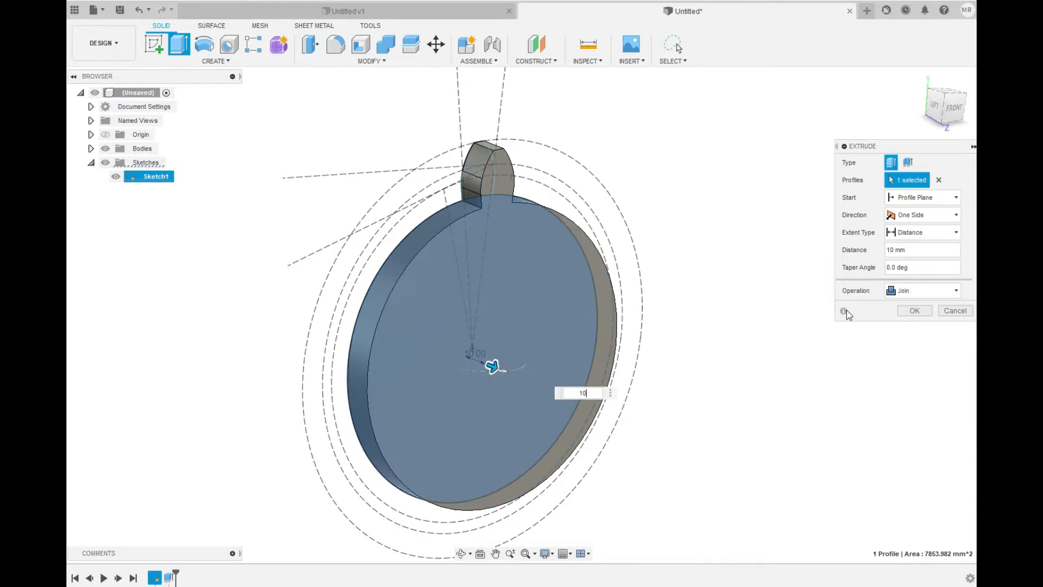
pyautogui.click(950, 293)
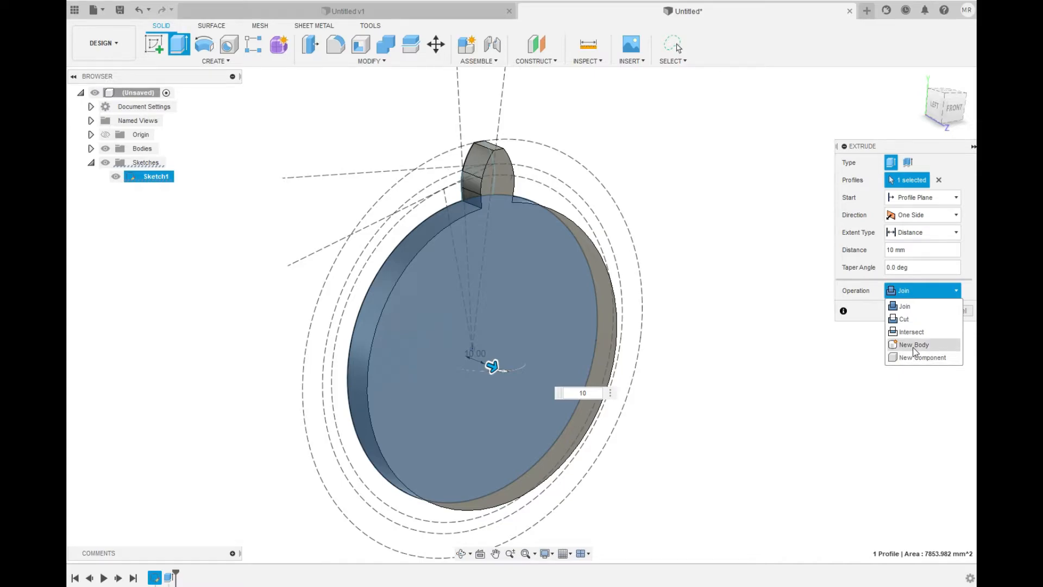
pyautogui.click(914, 346)
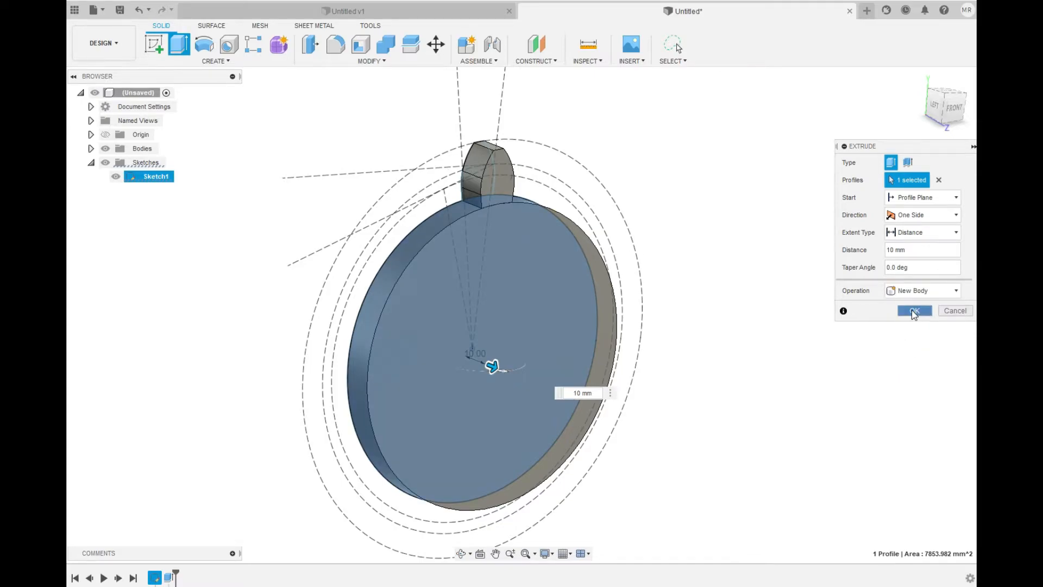
pyautogui.click(914, 310)
# Apply a two-distance chamfer to the tooth tip's front edge, with 5 mm down the front face and 2 mm along the tip.
pyautogui.keyDown('shift'); pyautogui.moveTo(551, 256); pyautogui.dragTo(411, 165, button='middle'); pyautogui.keyUp('shift')
pyautogui.scroll(3, 380, 177)
pyautogui.scroll(-3, 416, 170)
pyautogui.scroll(4, 476, 136)
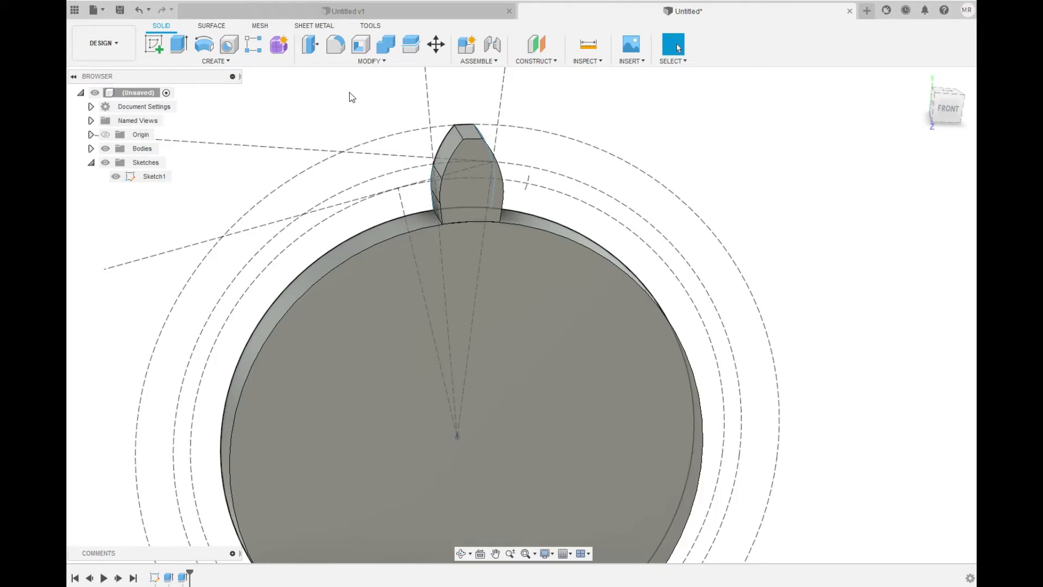
pyautogui.click(348, 62)
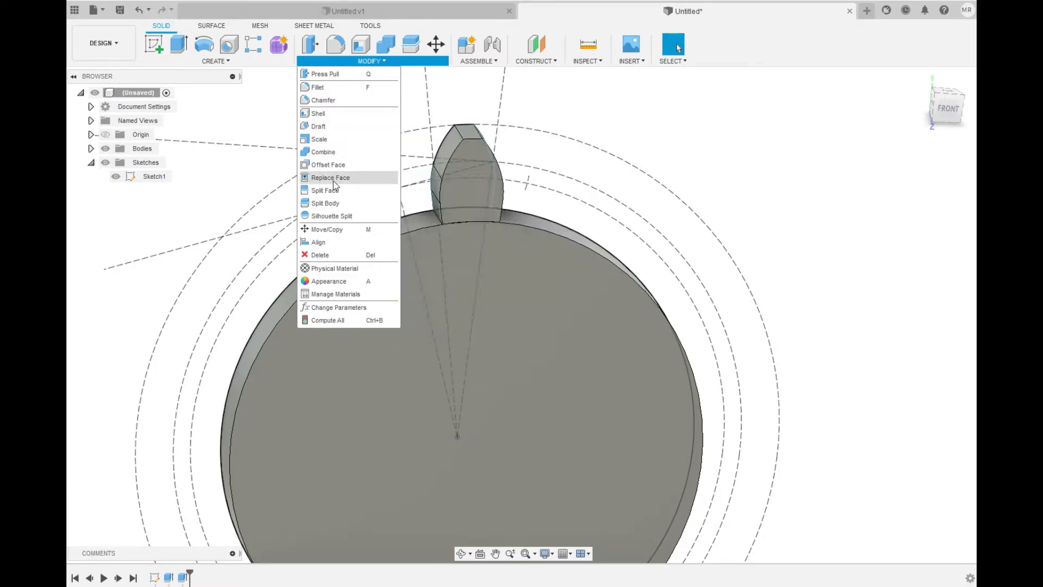
pyautogui.click(323, 100)
pyautogui.scroll(2, 447, 220)
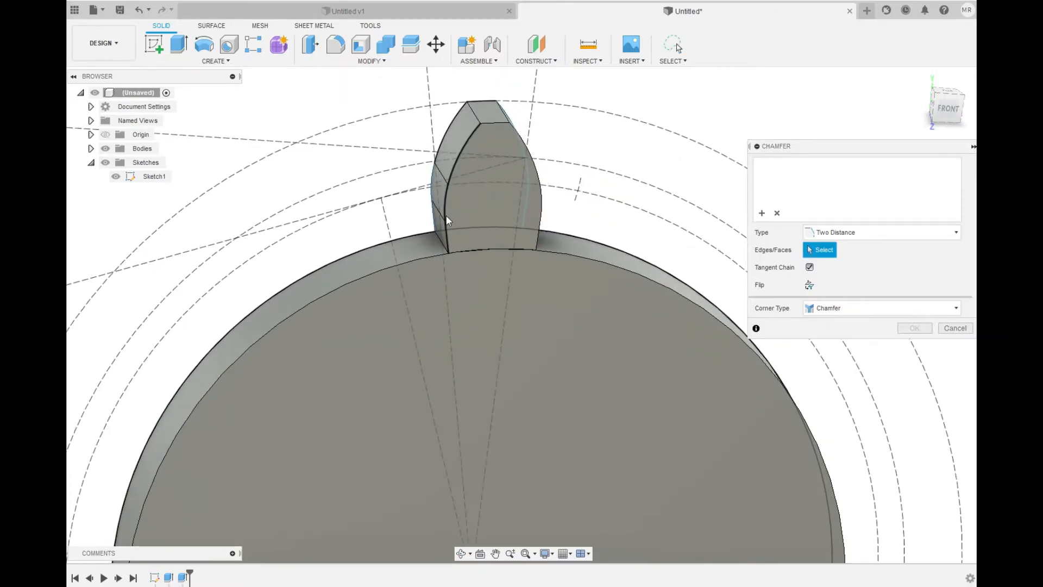
pyautogui.click(490, 123)
pyautogui.click(851, 232)
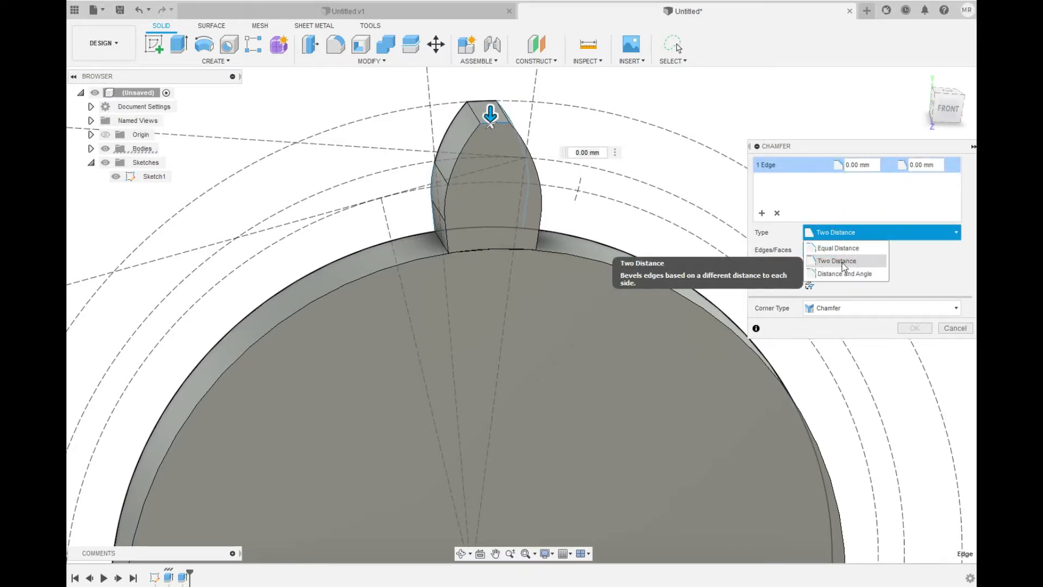
pyautogui.click(842, 267)
pyautogui.keyDown('shift'); pyautogui.moveTo(454, 164); pyautogui.dragTo(500, 196, button='middle'); pyautogui.keyUp('shift')
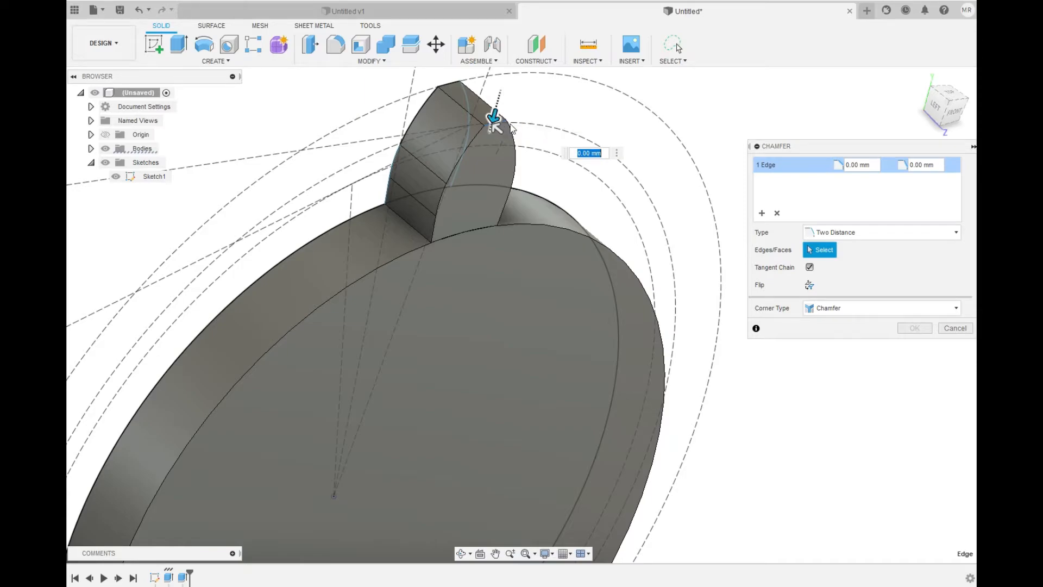
pyautogui.write('5')
pyautogui.press('Return')
pyautogui.write('2')
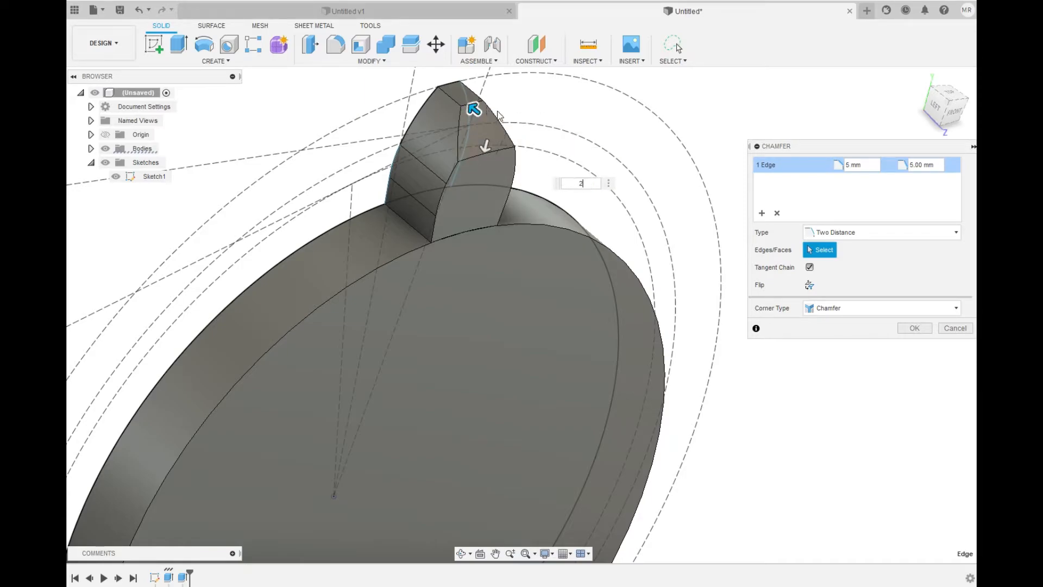
# Set the front tip chamfer's distance down the face to 6 mm and complete the chamfer.
pyautogui.keyDown('shift'); pyautogui.moveTo(475, 157); pyautogui.dragTo(439, 152, button='middle'); pyautogui.keyUp('shift')
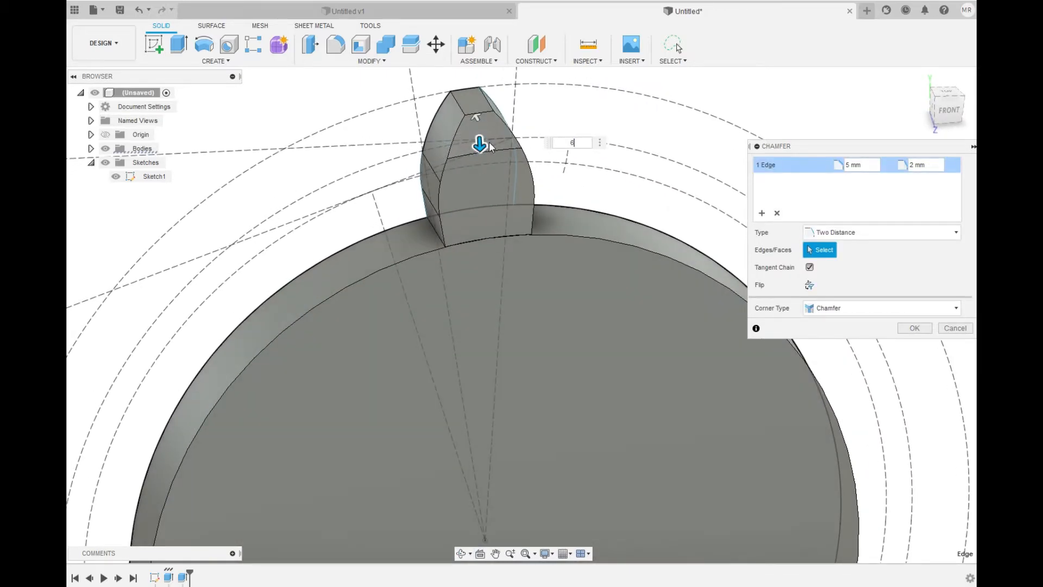
pyautogui.keyDown('shift'); pyautogui.moveTo(510, 196); pyautogui.dragTo(535, 179, button='middle'); pyautogui.keyUp('shift')
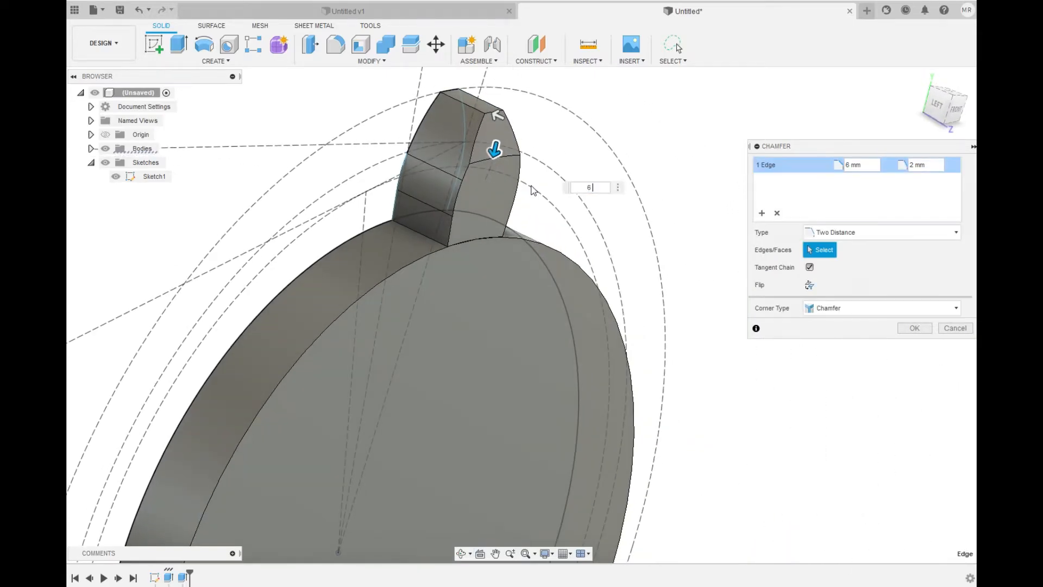
pyautogui.click(914, 327)
# Hide the sketches and apply a two-distance chamfer to the tooth tip's rear edge, 2 mm along the tip and 6 mm down the rear face.
pyautogui.keyDown('shift'); pyautogui.moveTo(435, 202); pyautogui.dragTo(484, 258, button='middle'); pyautogui.keyUp('shift')
pyautogui.click(106, 162)
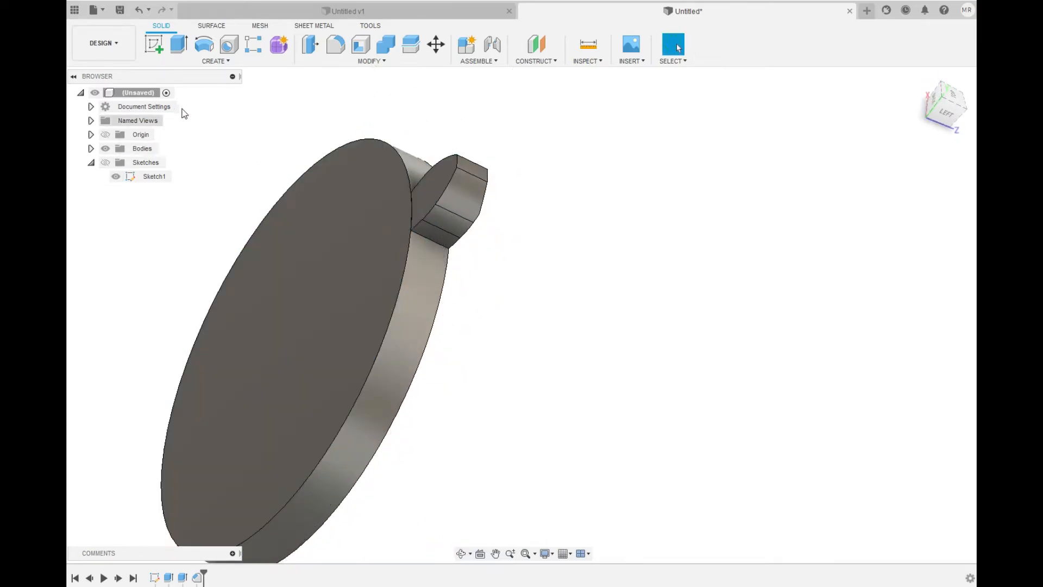
pyautogui.click(363, 61)
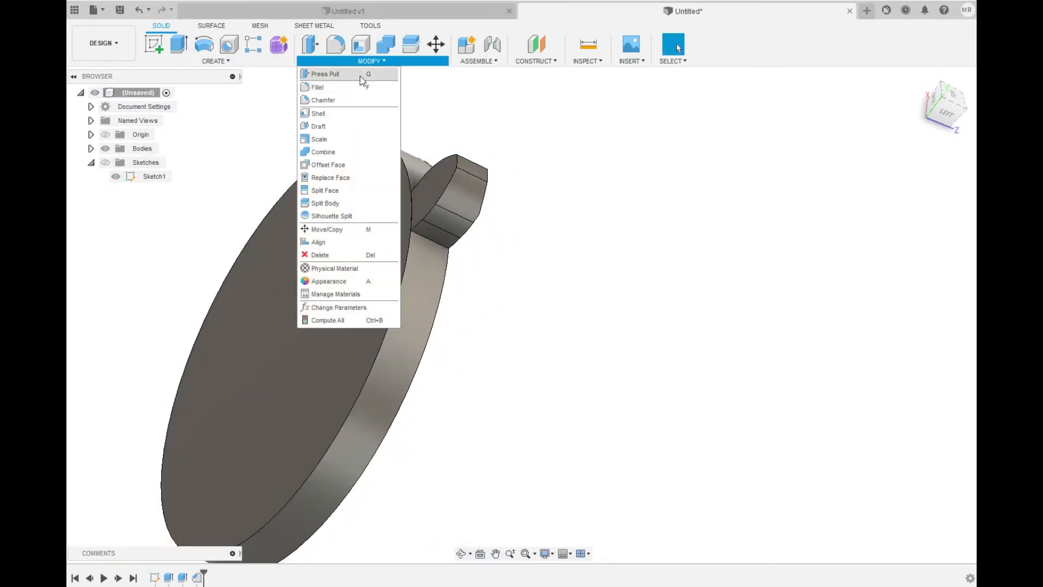
pyautogui.click(326, 100)
pyautogui.click(457, 158)
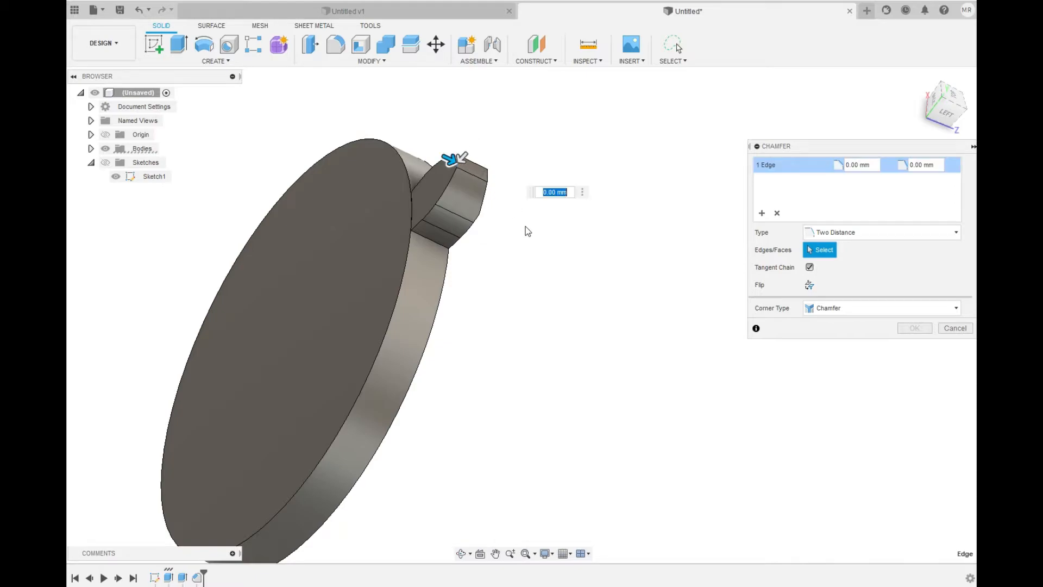
pyautogui.write('2')
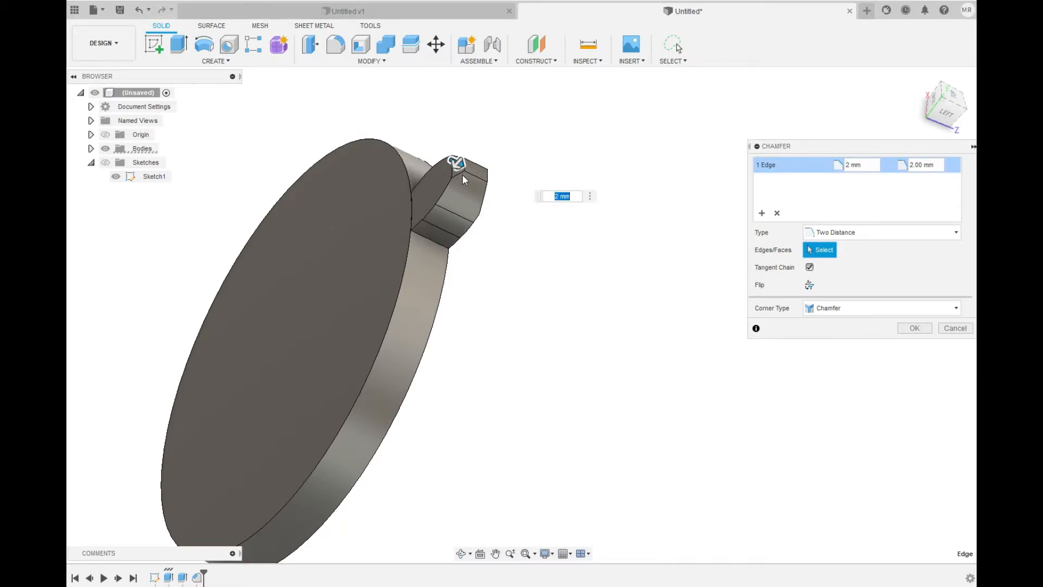
pyautogui.scroll(3, 459, 166)
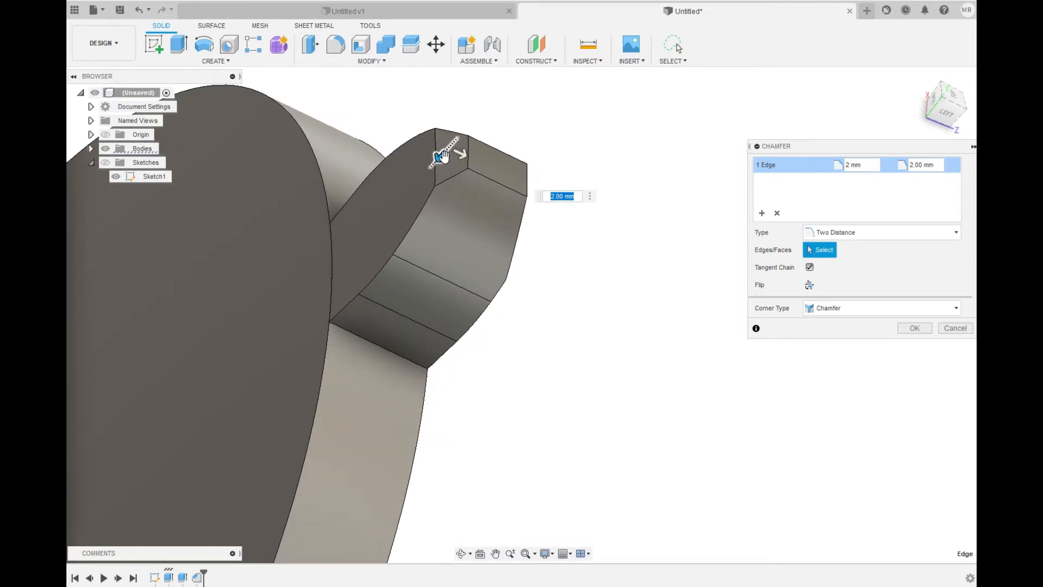
pyautogui.scroll(-3, 333, 220)
pyautogui.keyDown('shift'); pyautogui.moveTo(333, 219); pyautogui.dragTo(303, 200, button='middle'); pyautogui.keyUp('shift')
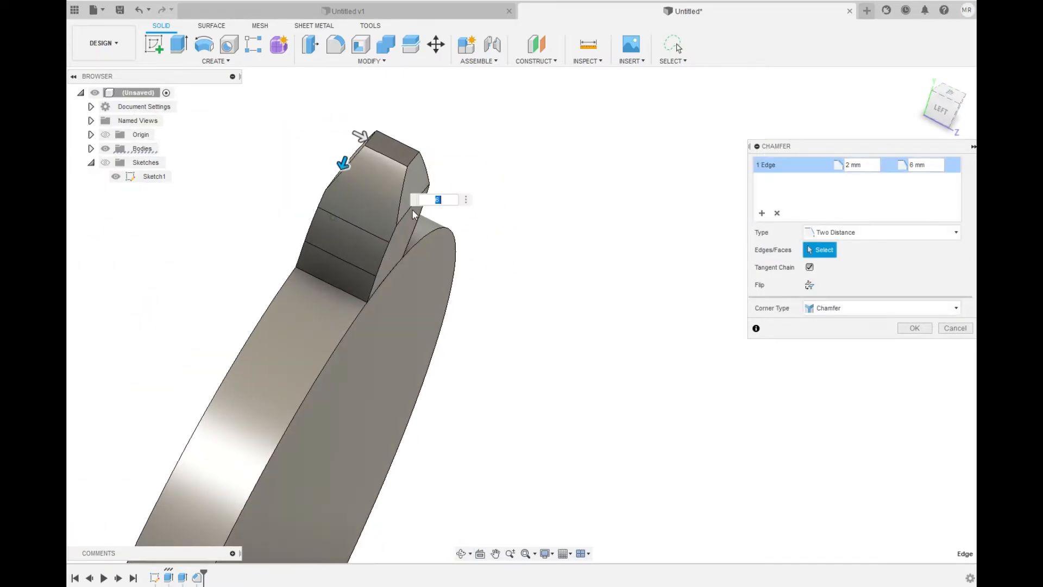
pyautogui.click(915, 328)
pyautogui.keyDown('shift'); pyautogui.moveTo(503, 233); pyautogui.dragTo(439, 206, button='middle'); pyautogui.keyUp('shift')
pyautogui.scroll(-4, 440, 198)
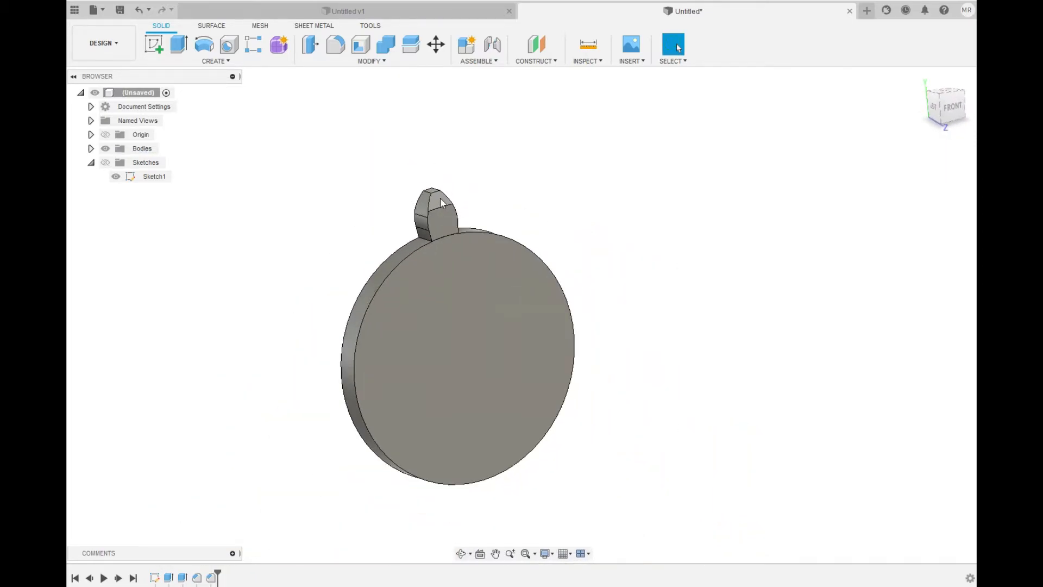
# Show the sketches again and use Press Pull on the root disc's front face with a distance of 11 mm.
pyautogui.scroll(2, 441, 198)
pyautogui.moveTo(416, 217)
pyautogui.keyDown('shift'); pyautogui.mouseDown(button='middle')
pyautogui.moveTo(328, 214)
pyautogui.moveTo(547, 214)
pyautogui.moveTo(484, 194)
pyautogui.moveTo(406, 206)
pyautogui.mouseUp(button='middle'); pyautogui.keyUp('shift')
pyautogui.click(106, 162)
pyautogui.scroll(-3, 286, 226)
pyautogui.moveTo(272, 270)
pyautogui.keyDown('shift'); pyautogui.mouseDown(button='middle')
pyautogui.moveTo(204, 261)
pyautogui.moveTo(422, 256)
pyautogui.moveTo(380, 270)
pyautogui.moveTo(255, 268)
pyautogui.moveTo(207, 294)
pyautogui.moveTo(268, 282)
pyautogui.moveTo(245, 287)
pyautogui.moveTo(268, 314)
pyautogui.moveTo(250, 305)
pyautogui.mouseUp(button='middle'); pyautogui.keyUp('shift')
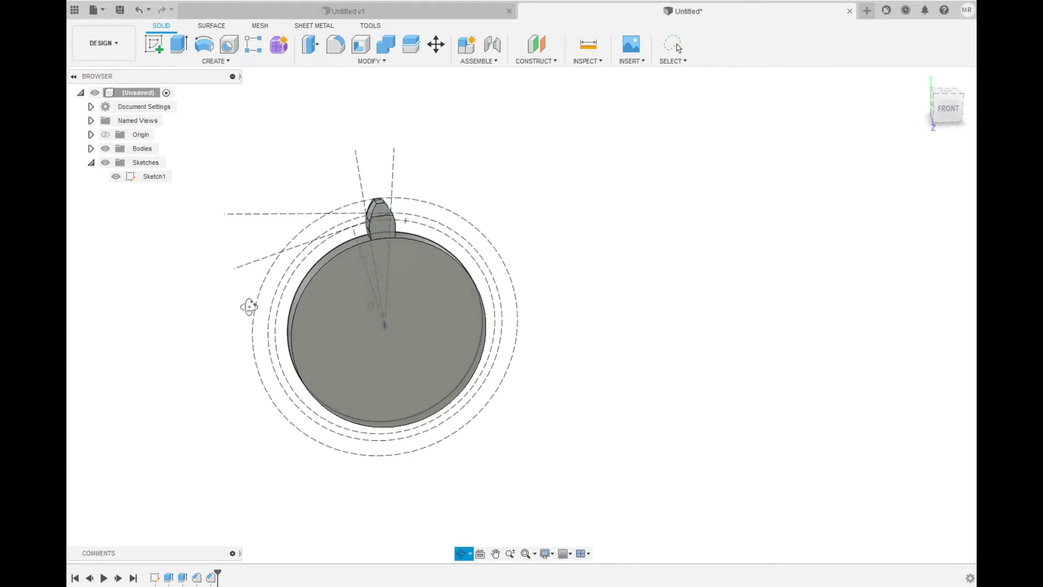
pyautogui.click(309, 54)
pyautogui.click(370, 305)
pyautogui.keyDown('shift'); pyautogui.moveTo(343, 406); pyautogui.dragTo(439, 386, button='middle'); pyautogui.keyUp('shift')
pyautogui.write('1')
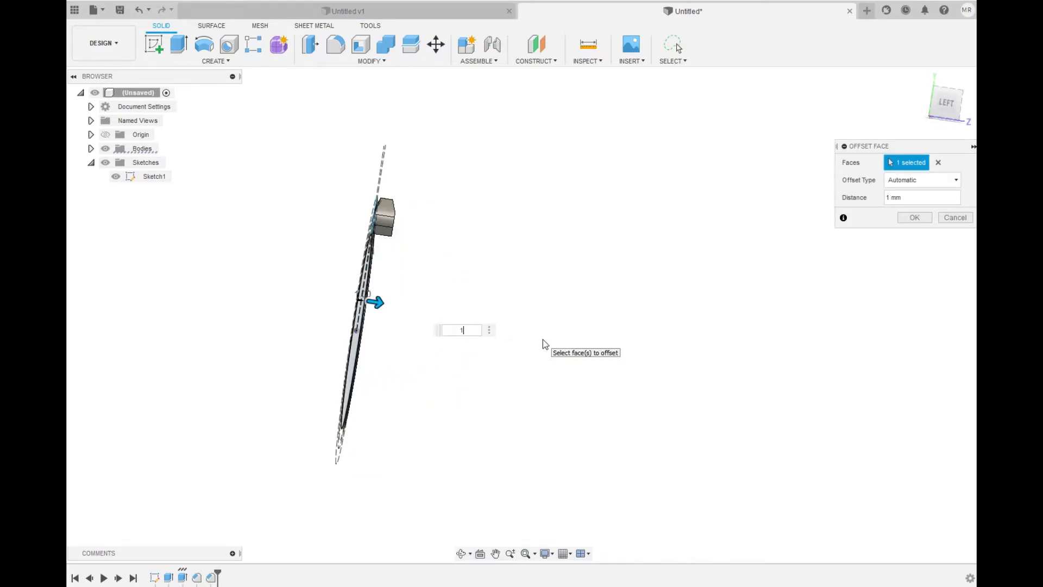
pyautogui.write('1')
pyautogui.keyDown('shift'); pyautogui.moveTo(617, 303); pyautogui.dragTo(434, 305, button='middle'); pyautogui.keyUp('shift')
pyautogui.scroll(5, 383, 240)
pyautogui.keyDown('shift'); pyautogui.moveTo(384, 240); pyautogui.dragTo(405, 267, button='middle'); pyautogui.keyUp('shift')
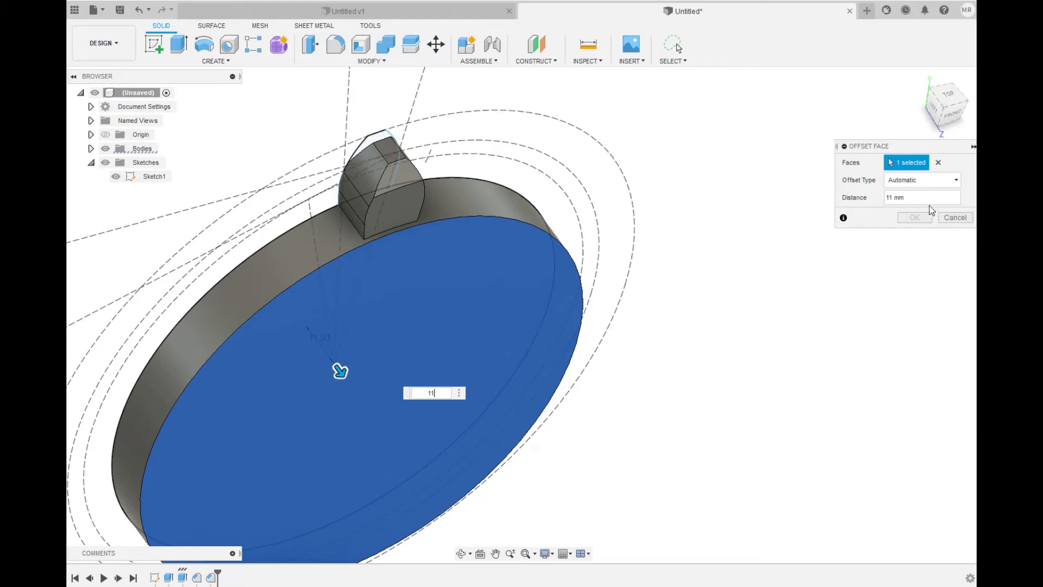
pyautogui.click(914, 217)
# Extrude the root circle's profile on the disc's rear side by -1 mm with the Join operation.
pyautogui.moveTo(334, 277)
pyautogui.keyDown('shift'); pyautogui.mouseDown(button='middle')
pyautogui.moveTo(380, 282)
pyautogui.moveTo(270, 275)
pyautogui.mouseUp(button='middle'); pyautogui.keyUp('shift')
pyautogui.click(239, 289)
pyautogui.keyDown('shift'); pyautogui.moveTo(379, 336); pyautogui.dragTo(353, 330, button='middle'); pyautogui.keyUp('shift')
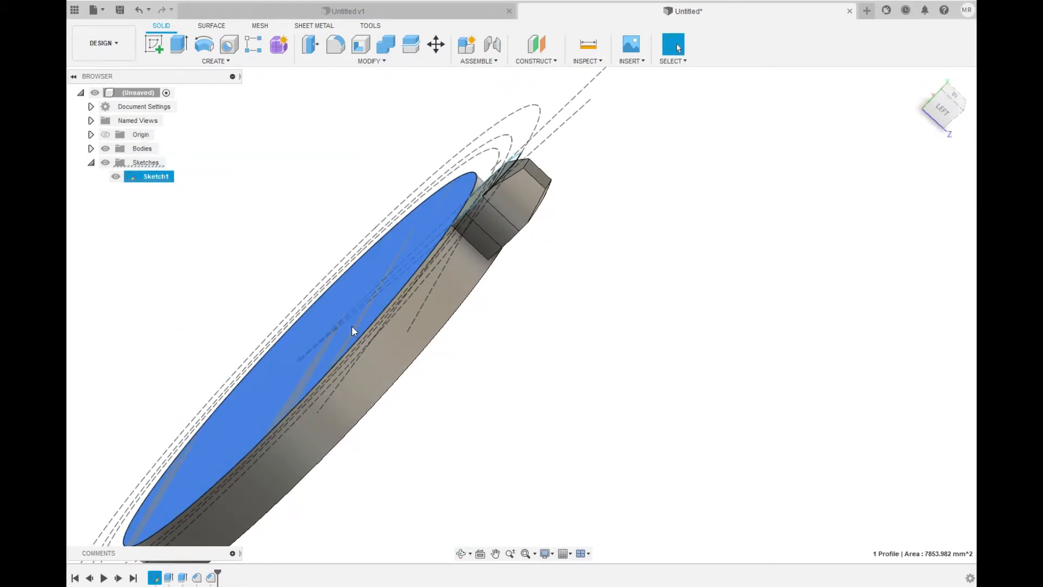
pyautogui.keyDown('shift'); pyautogui.moveTo(460, 378); pyautogui.dragTo(461, 345, button='middle'); pyautogui.keyUp('shift')
pyautogui.press('e')
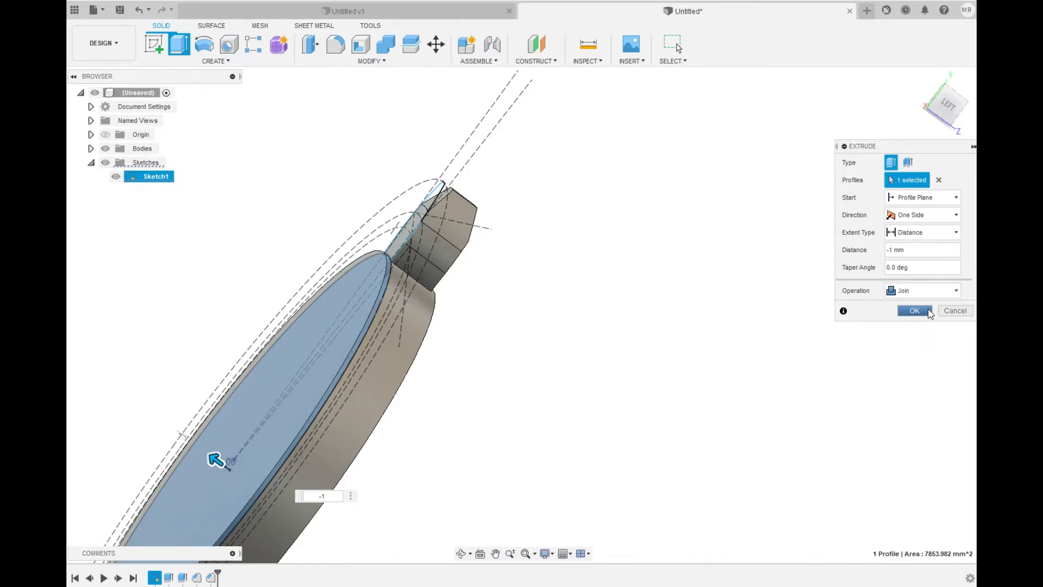
pyautogui.click(930, 291)
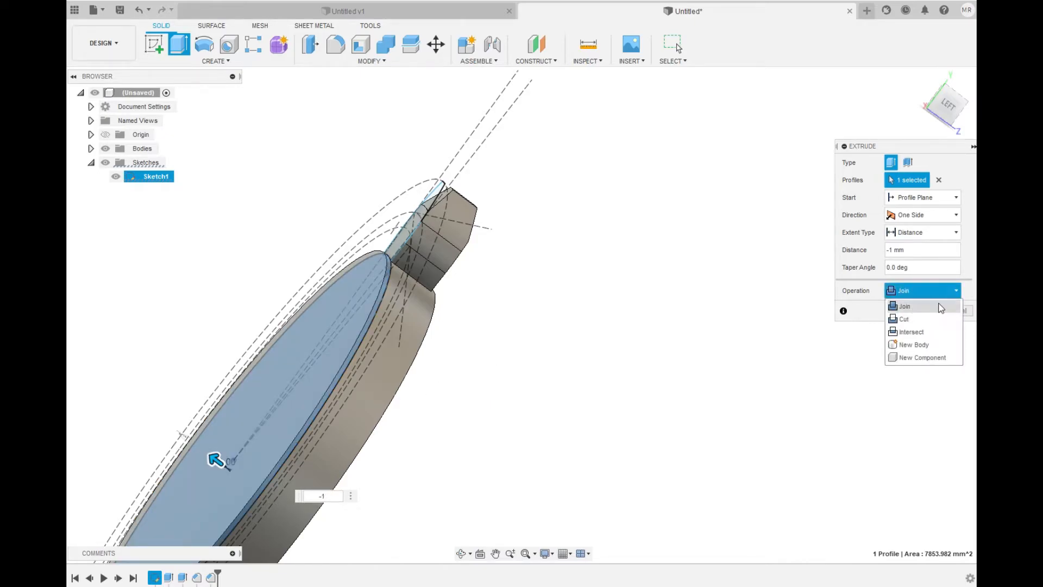
pyautogui.click(875, 320)
pyautogui.click(918, 311)
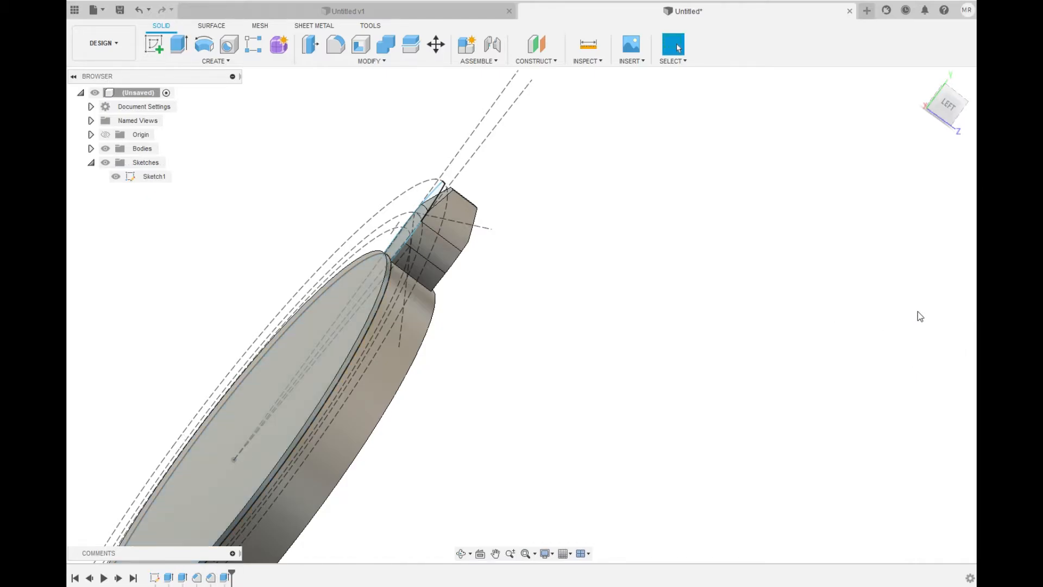
# Expand the list of bodies and hide the sketches.
pyautogui.click(91, 149)
pyautogui.keyDown('shift'); pyautogui.moveTo(576, 282); pyautogui.dragTo(440, 298, button='middle'); pyautogui.keyUp('shift')
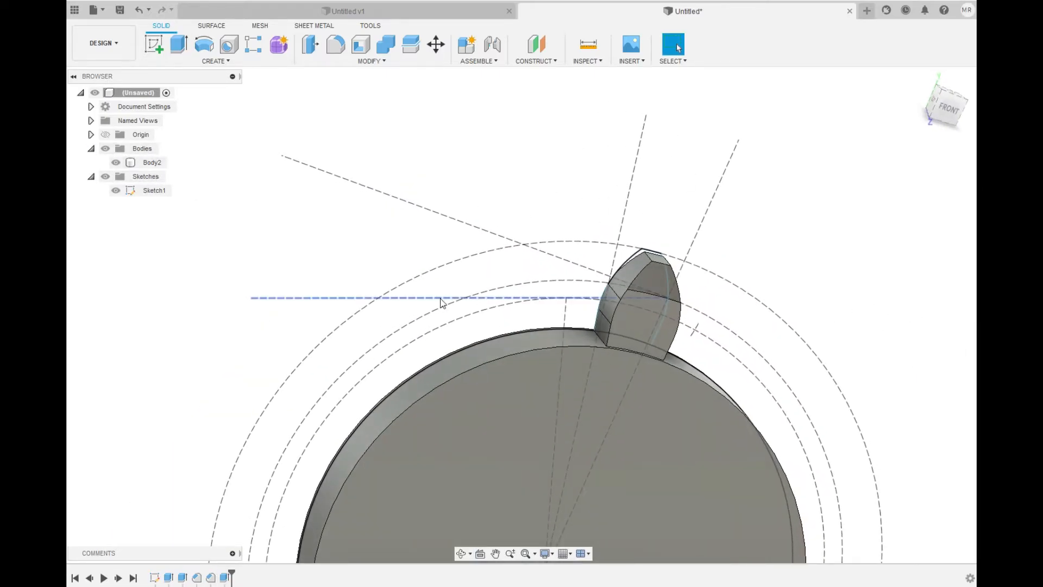
pyautogui.scroll(-5, 441, 299)
pyautogui.scroll(3, 650, 361)
pyautogui.moveTo(563, 337)
pyautogui.keyDown('shift'); pyautogui.mouseDown(button='middle')
pyautogui.moveTo(483, 276)
pyautogui.moveTo(567, 300)
pyautogui.mouseUp(button='middle'); pyautogui.keyUp('shift')
pyautogui.click(105, 176)
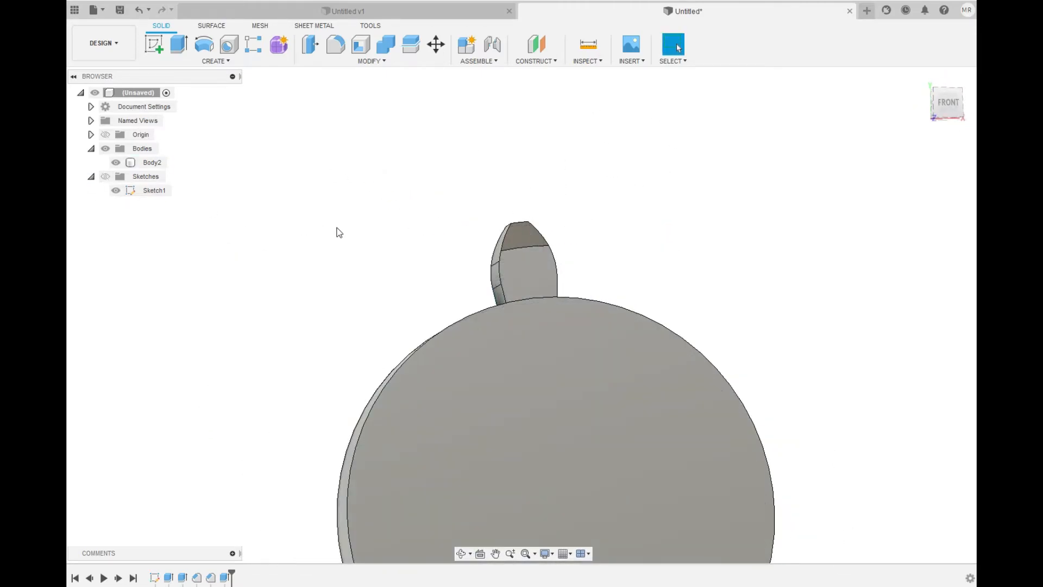
pyautogui.scroll(-3, 353, 241)
pyautogui.keyDown('shift'); pyautogui.moveTo(356, 240); pyautogui.dragTo(373, 251, button='middle'); pyautogui.keyUp('shift')
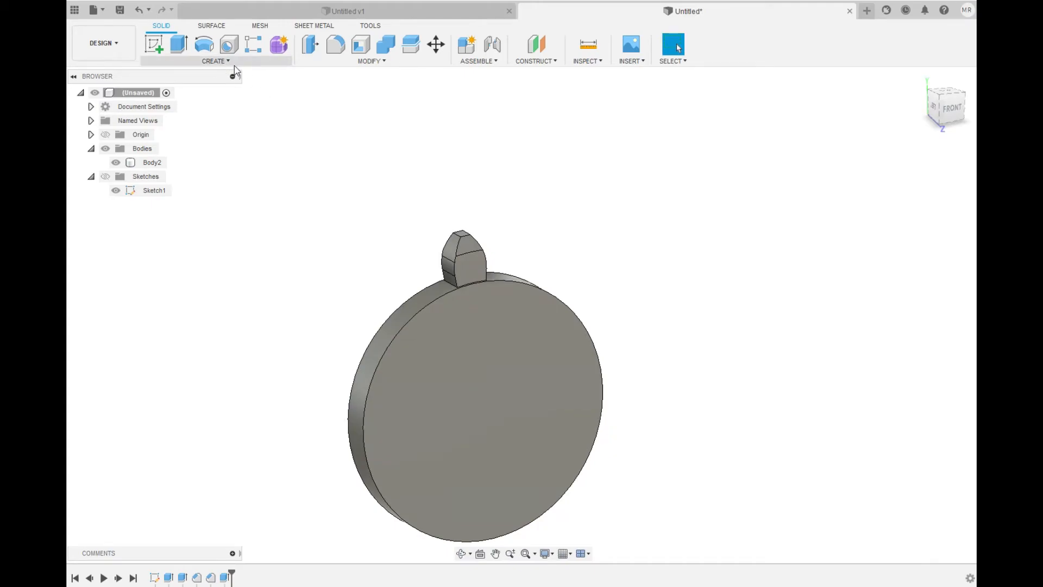
# Start a circular pattern of type Bodies with the combined tooth and disc body as its object.
pyautogui.click(217, 62)
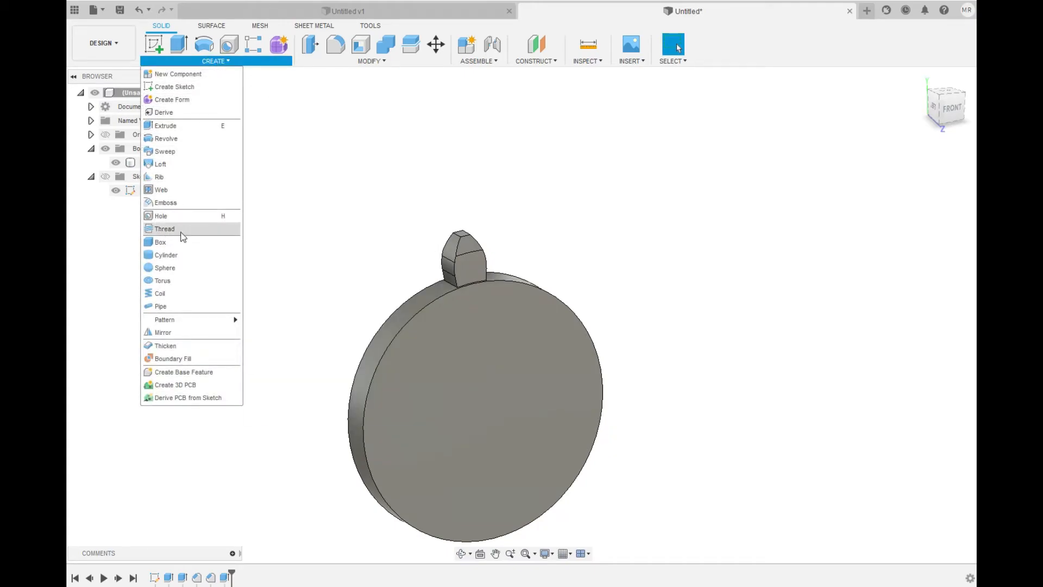
pyautogui.moveTo(185, 321)
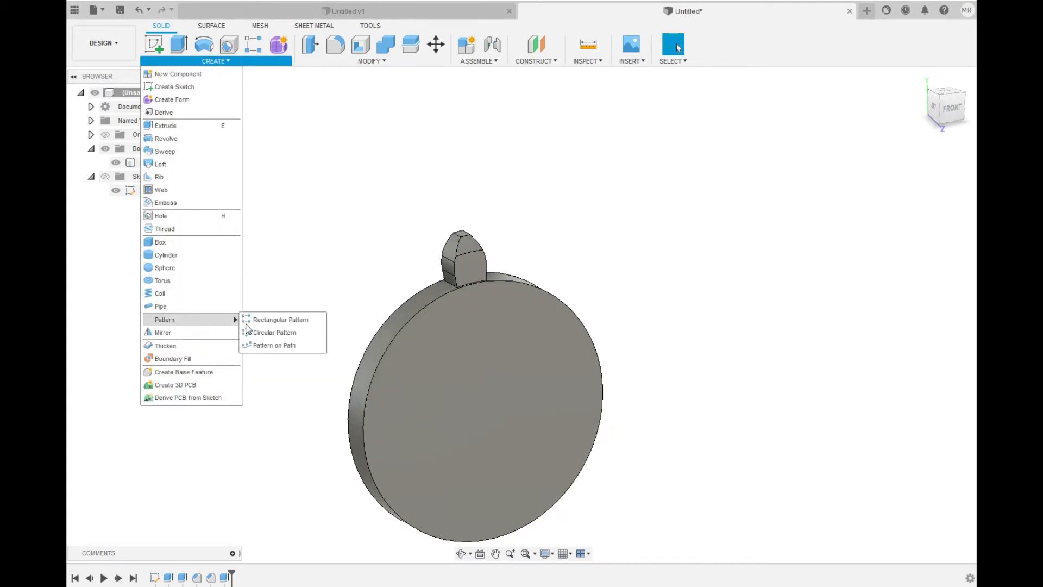
pyautogui.click(280, 333)
pyautogui.click(941, 163)
pyautogui.click(899, 201)
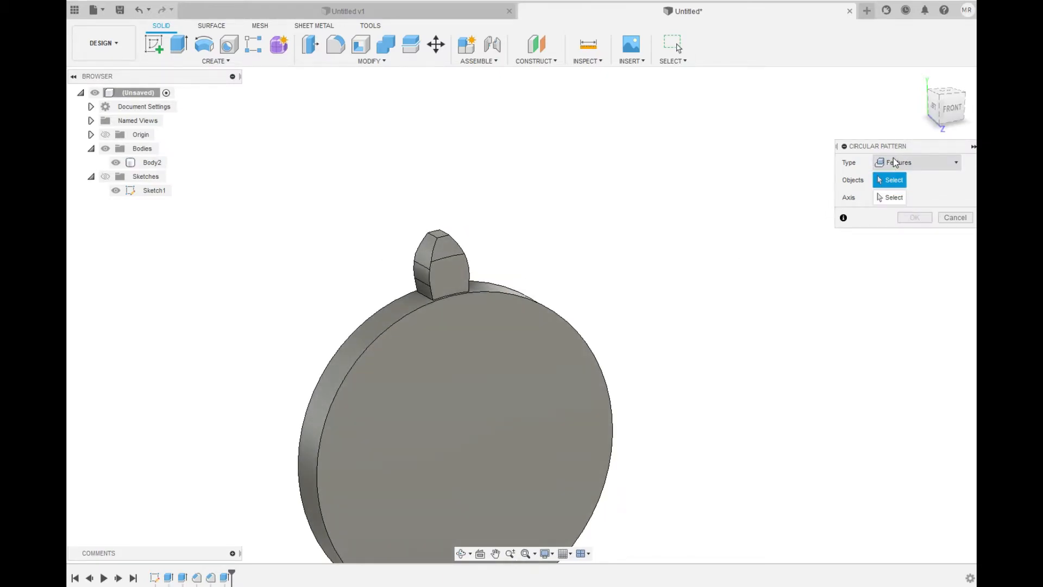
pyautogui.click(897, 163)
pyautogui.click(896, 191)
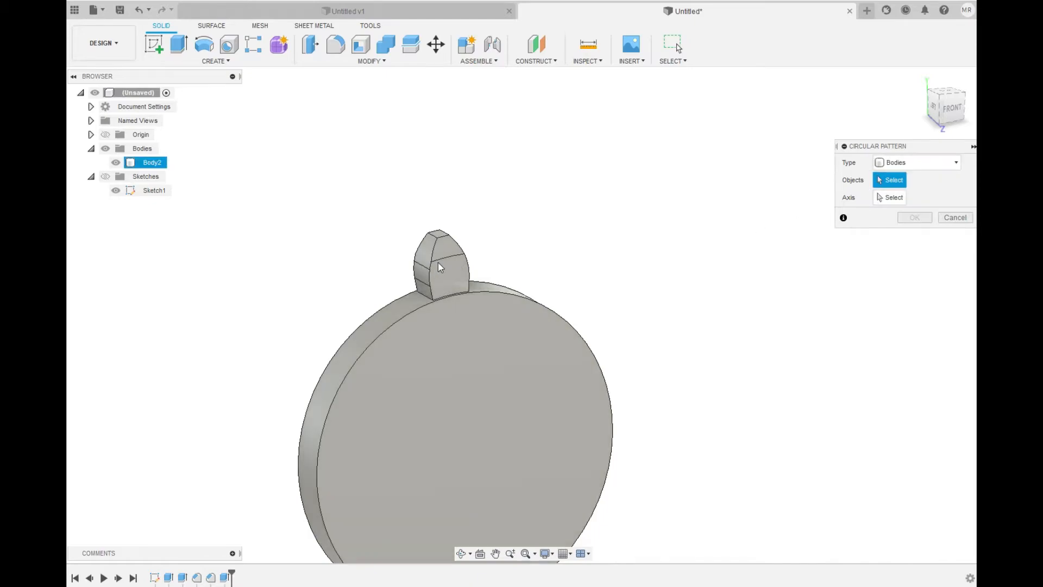
pyautogui.click(454, 265)
pyautogui.keyDown('shift'); pyautogui.moveTo(657, 308); pyautogui.dragTo(629, 303, button='middle'); pyautogui.keyUp('shift')
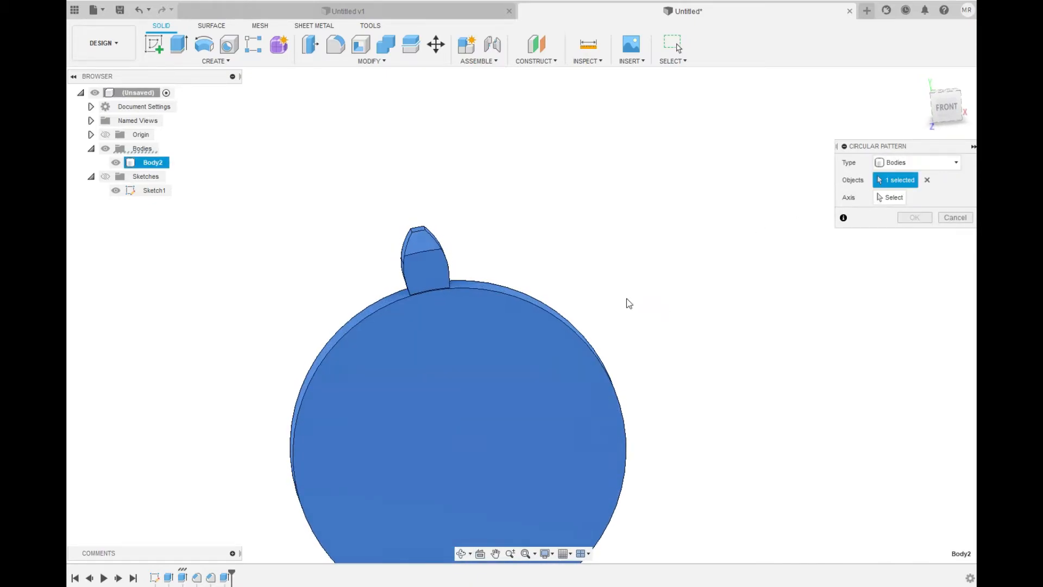
# Use the root disc's rim as the pattern axis and create 15 instances with full angular spacing.
pyautogui.click(889, 198)
pyautogui.click(505, 294)
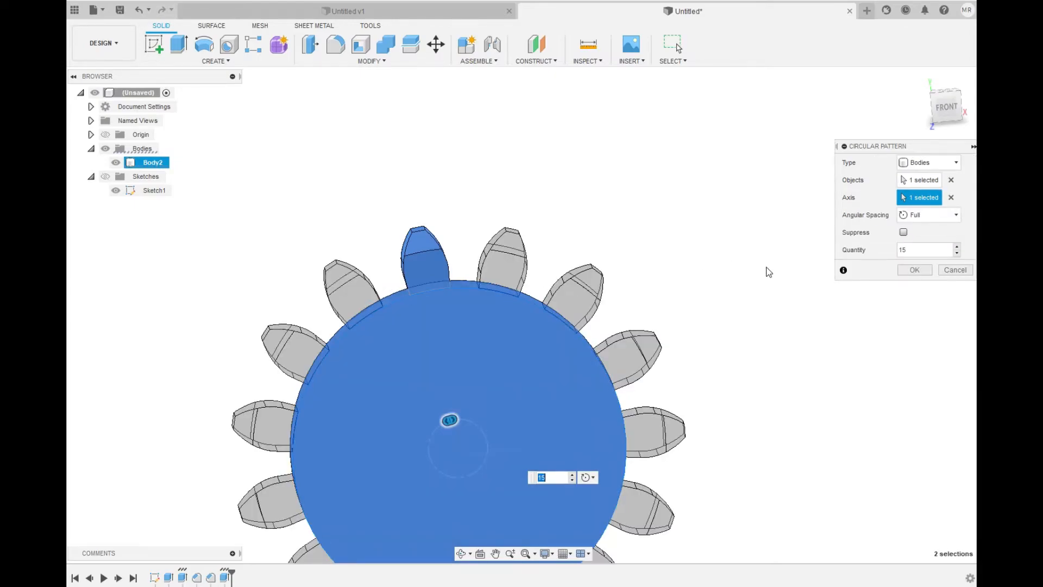
pyautogui.scroll(-3, 580, 214)
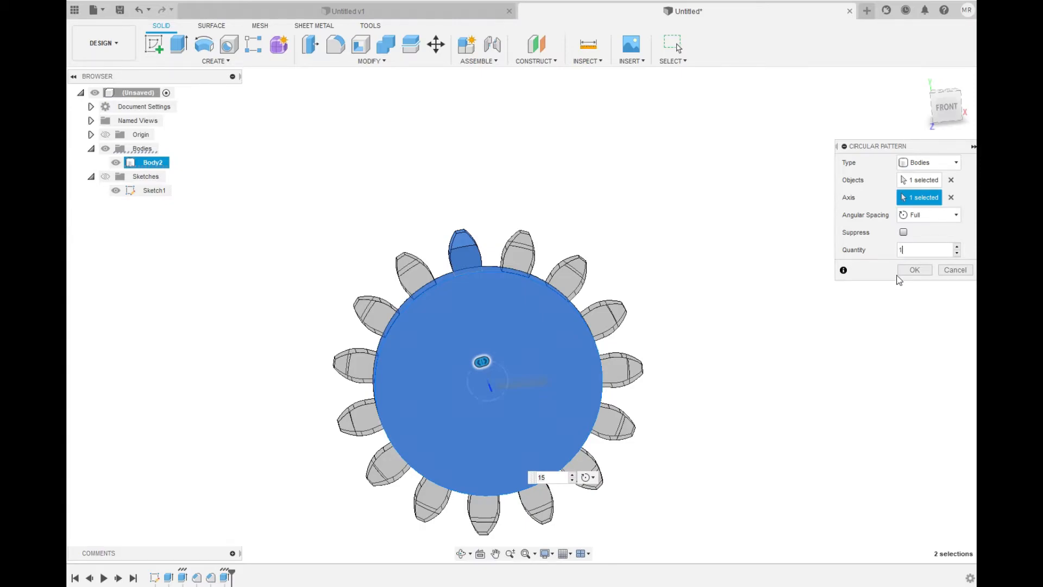
pyautogui.click(957, 253)
pyautogui.click(958, 247)
pyautogui.click(921, 274)
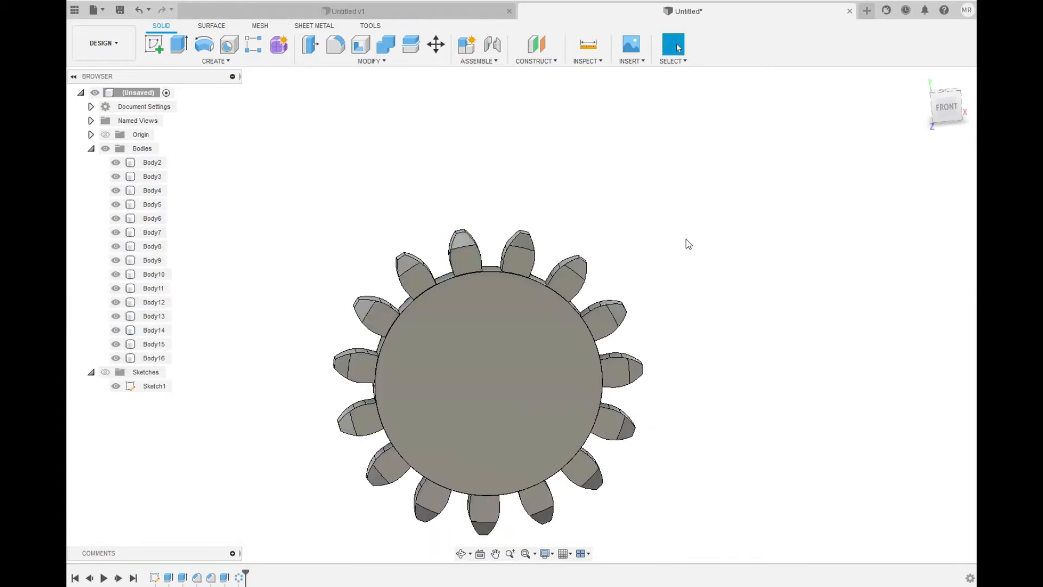
# Roll the design history back to just before the circular pattern.
pyautogui.keyDown('shift'); pyautogui.moveTo(526, 298); pyautogui.dragTo(494, 336, button='middle'); pyautogui.keyUp('shift')
pyautogui.keyDown('shift'); pyautogui.moveTo(497, 287); pyautogui.dragTo(464, 280, button='middle'); pyautogui.keyUp('shift')
pyautogui.keyDown('shift'); pyautogui.moveTo(458, 321); pyautogui.dragTo(484, 304, button='middle'); pyautogui.keyUp('shift')
pyautogui.scroll(5, 477, 288)
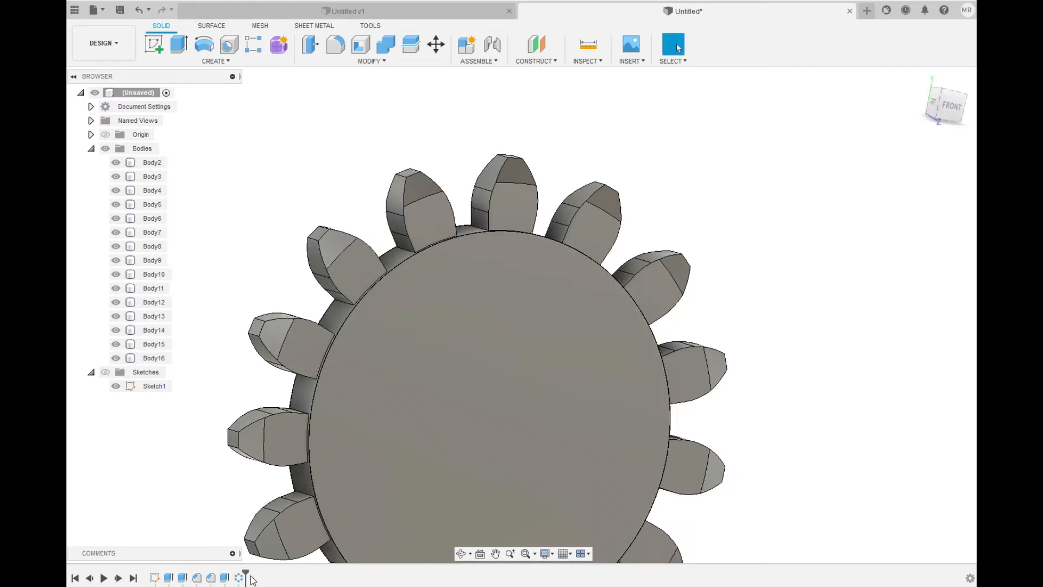
pyautogui.click(239, 577)
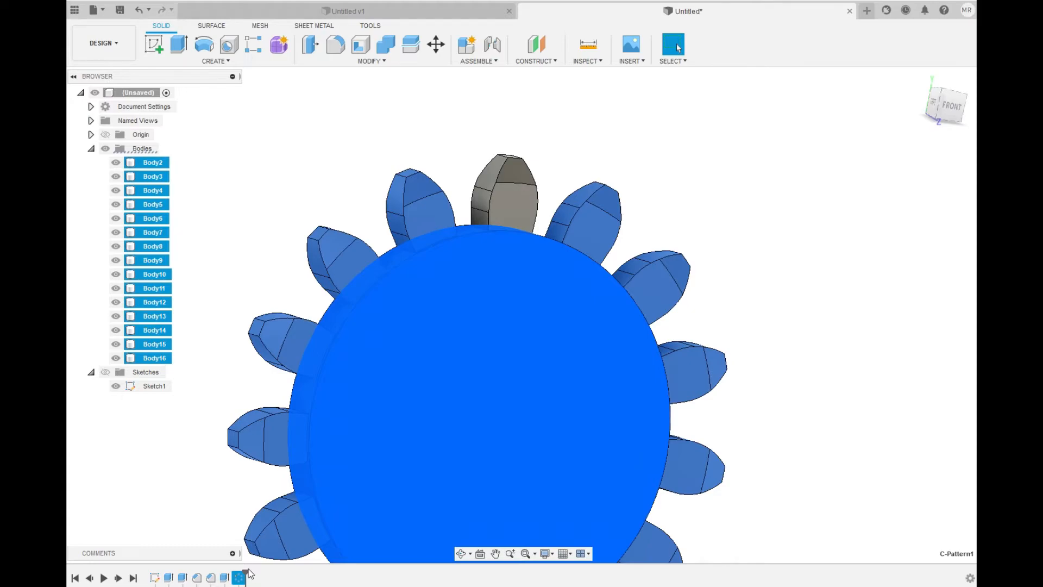
pyautogui.moveTo(247, 571); pyautogui.dragTo(232, 574)
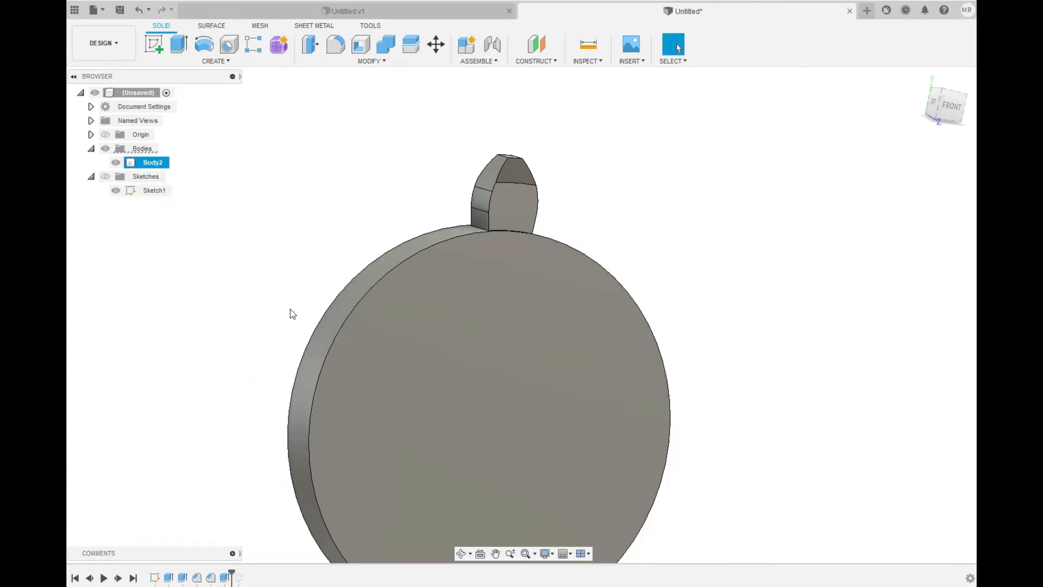
pyautogui.keyDown('shift'); pyautogui.moveTo(437, 195); pyautogui.dragTo(446, 227, button='middle'); pyautogui.keyUp('shift')
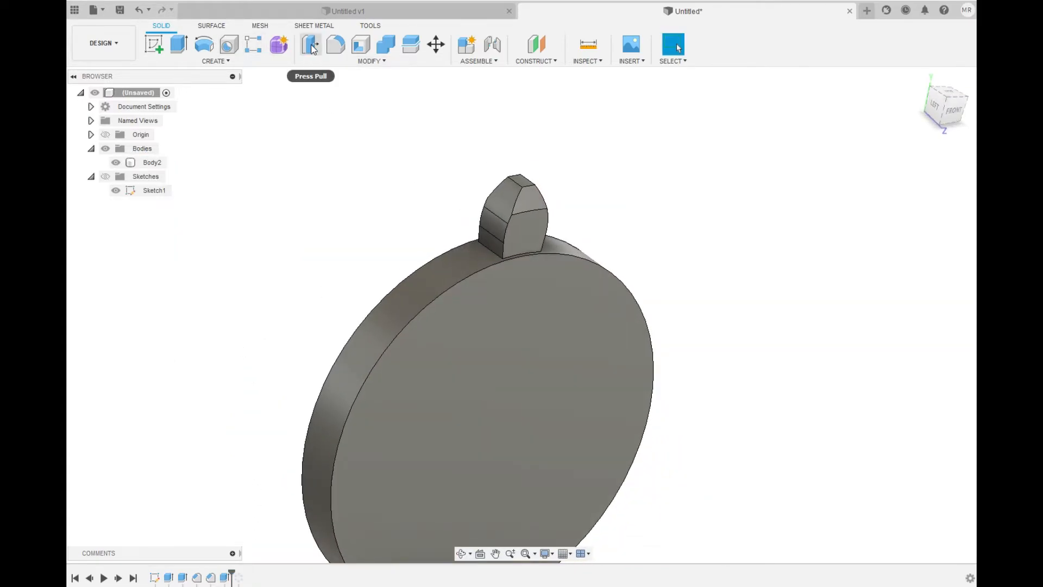
# Fillet the two edges where the tooth flanks meet the root disc with a 5 mm radius.
pyautogui.press('f')
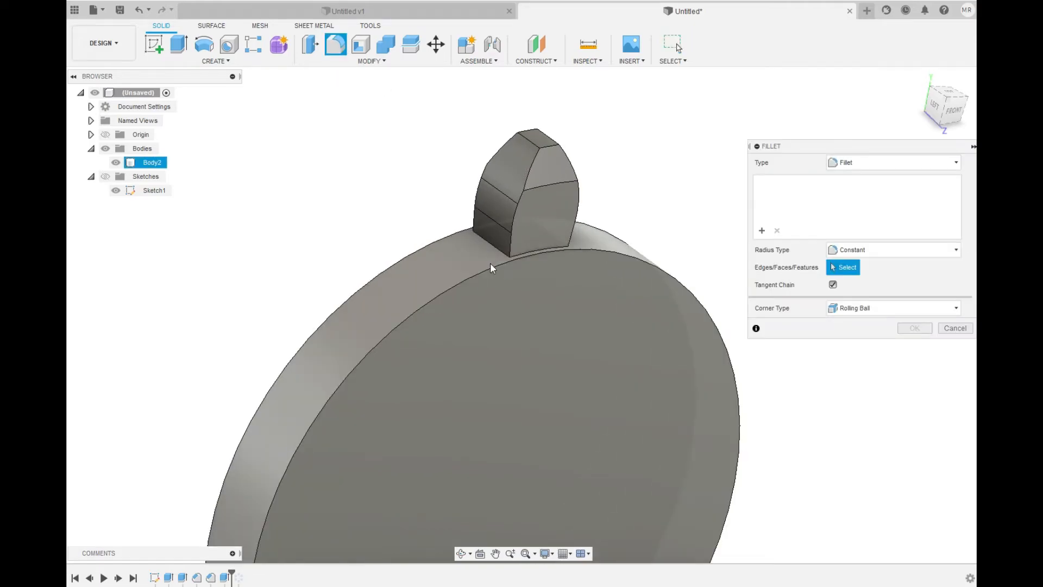
pyautogui.scroll(3, 490, 263)
pyautogui.click(497, 240)
pyautogui.keyDown('shift'); pyautogui.moveTo(565, 279); pyautogui.dragTo(531, 326, button='middle'); pyautogui.keyUp('shift')
pyautogui.click(513, 232)
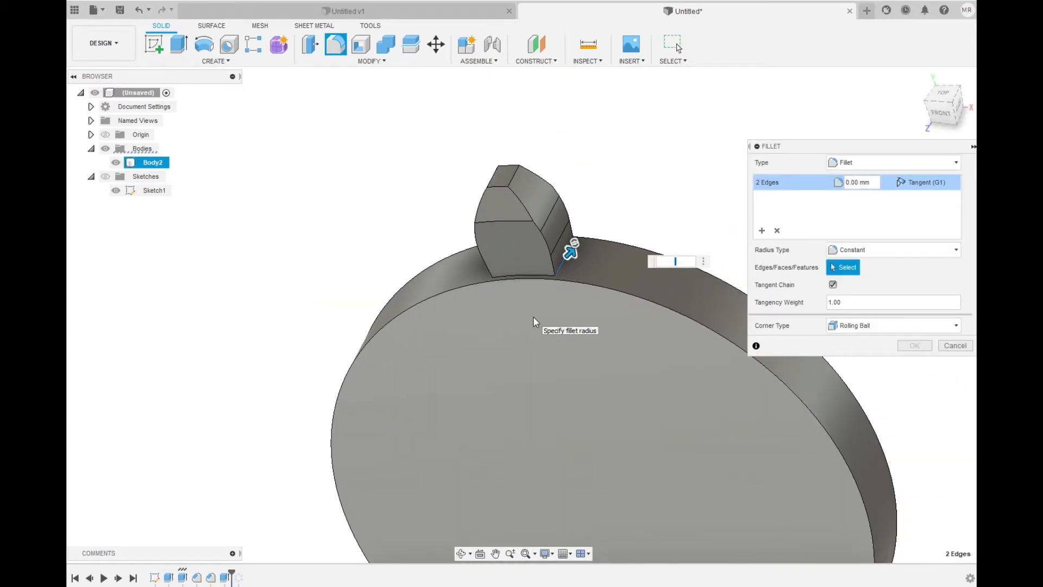
pyautogui.write('5')
pyautogui.keyDown('shift'); pyautogui.moveTo(563, 332); pyautogui.dragTo(581, 319, button='middle'); pyautogui.keyUp('shift')
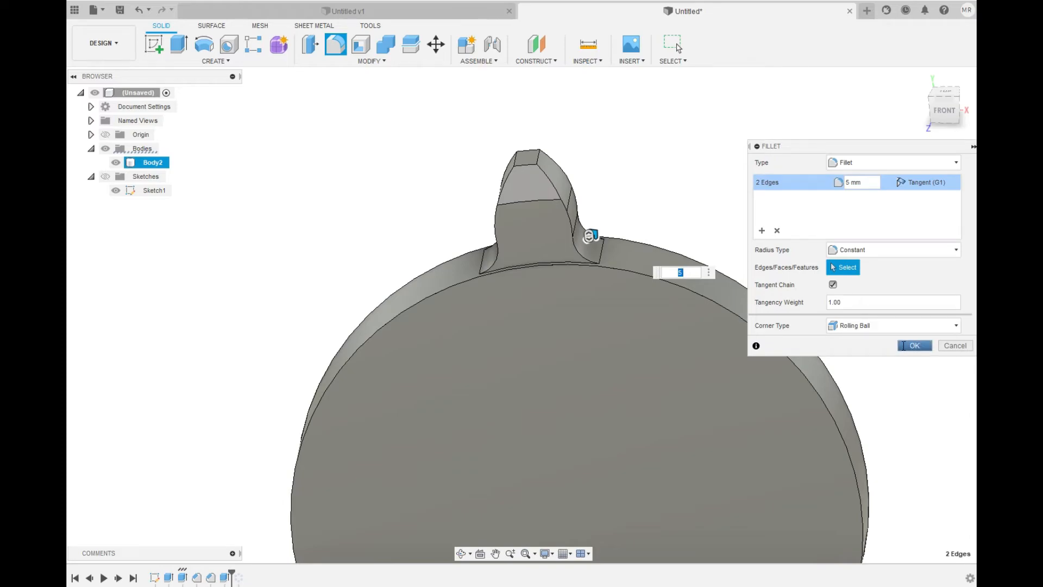
pyautogui.click(914, 345)
# Roll the design history forward past the circular pattern.
pyautogui.scroll(-4, 472, 198)
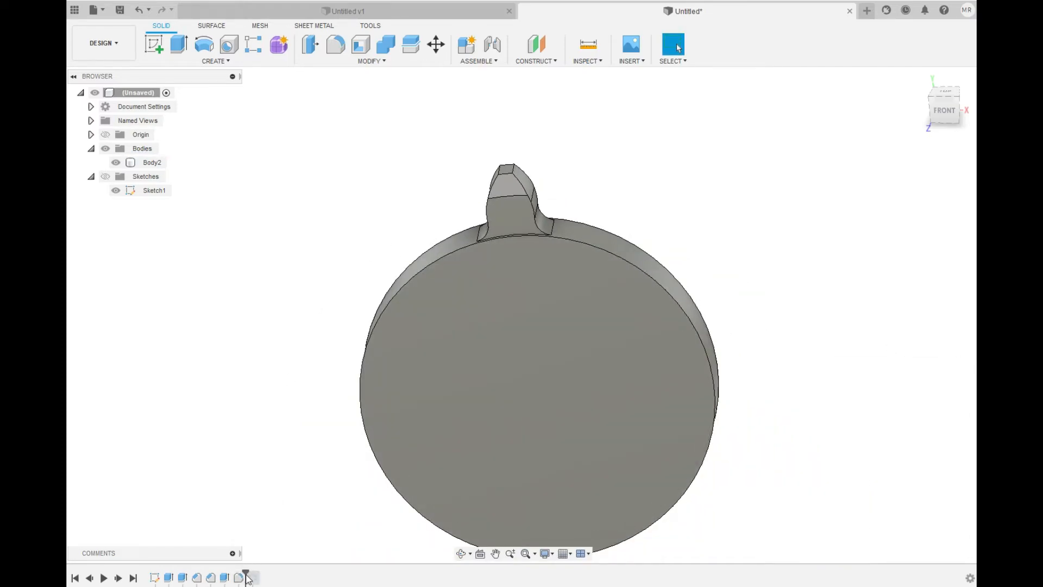
pyautogui.moveTo(246, 575); pyautogui.dragTo(260, 575)
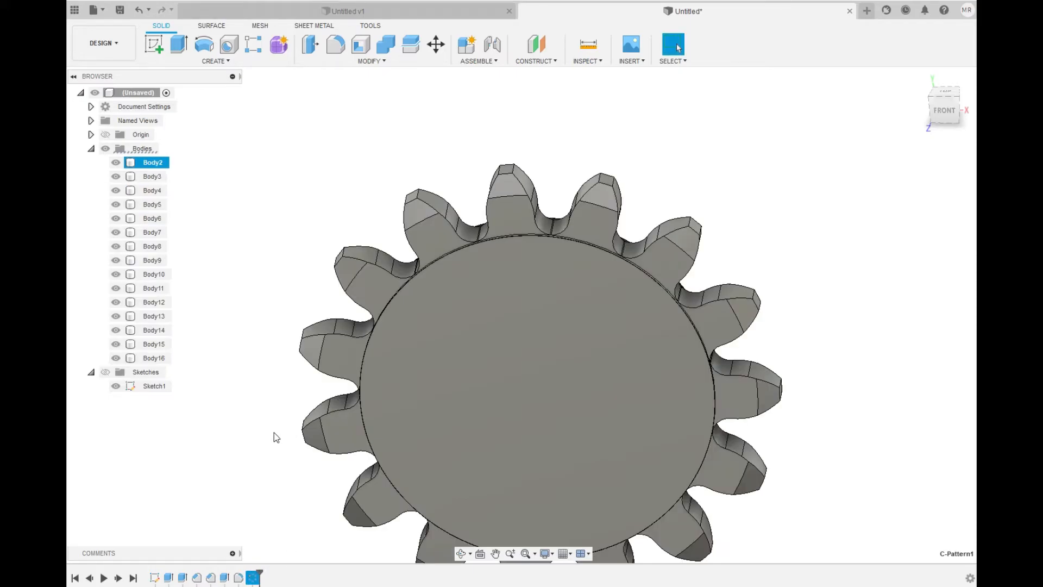
pyautogui.keyDown('shift'); pyautogui.moveTo(536, 168); pyautogui.dragTo(542, 132, button='middle'); pyautogui.keyUp('shift')
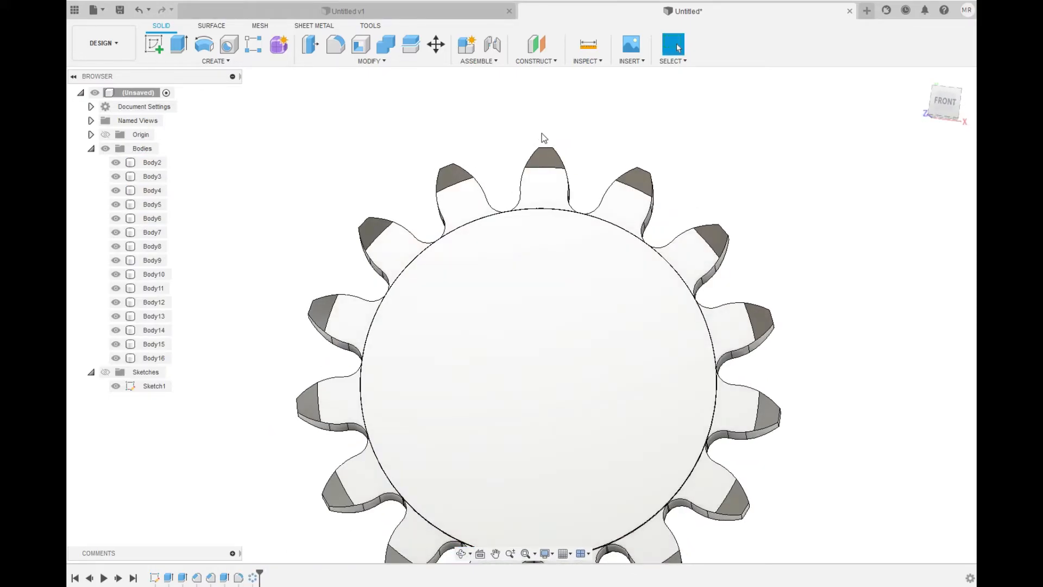
# Join all the patterned tooth bodies and the root disc into a single body.
pyautogui.scroll(-3, 535, 141)
pyautogui.keyDown('shift'); pyautogui.moveTo(500, 174); pyautogui.dragTo(398, 214, button='middle'); pyautogui.keyUp('shift')
pyautogui.click(153, 162)
pyautogui.keyDown('shift'); pyautogui.click(161, 360); pyautogui.keyUp('shift')
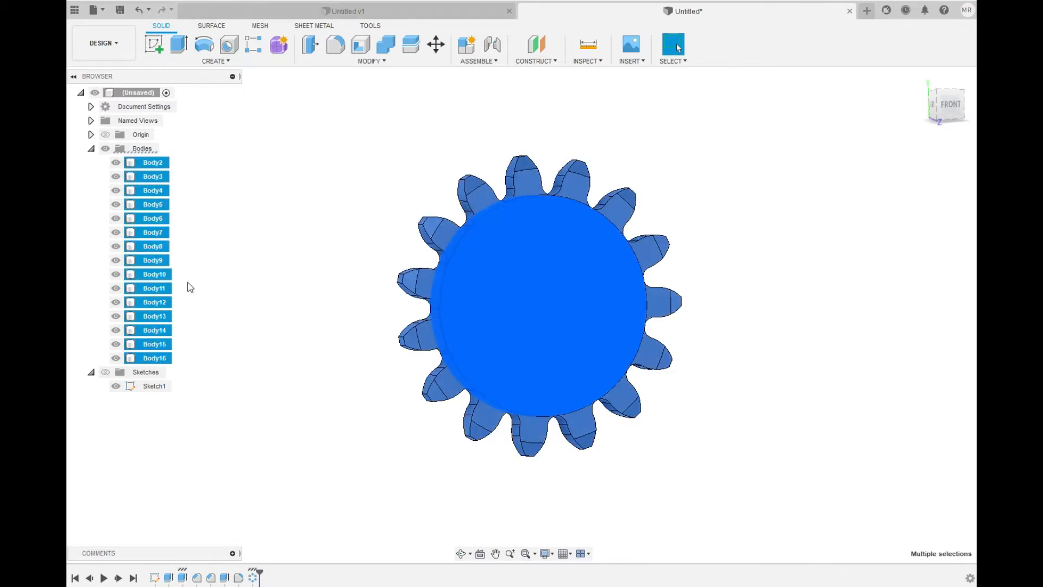
pyautogui.click(386, 45)
pyautogui.click(915, 253)
# Start a sketch on the disc's front face, hide the first sketch, and draw a 75 mm diameter circle at the gear's centre.
pyautogui.keyDown('shift'); pyautogui.moveTo(307, 291); pyautogui.dragTo(338, 291, button='middle'); pyautogui.keyUp('shift')
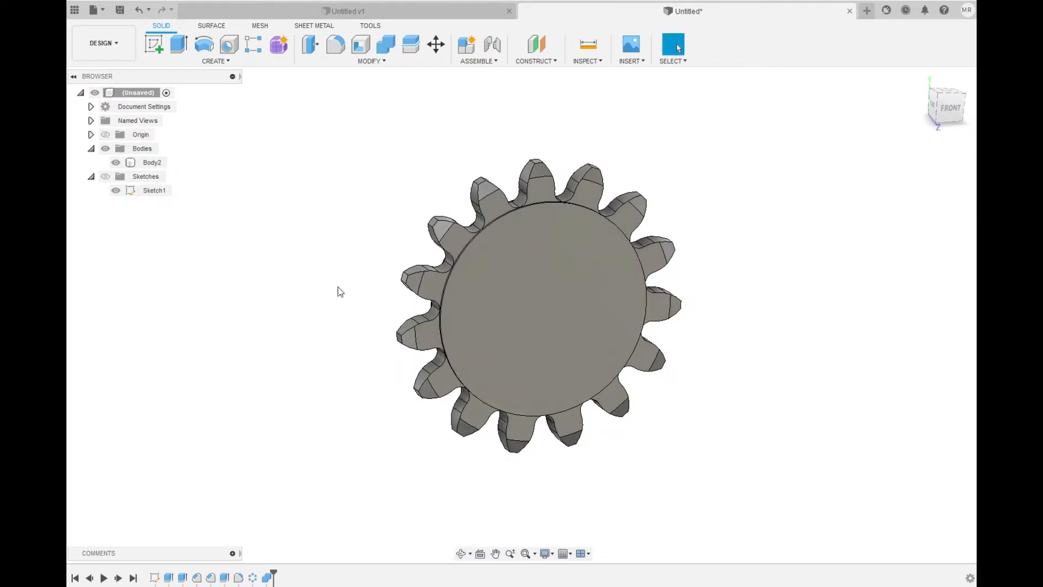
pyautogui.click(154, 46)
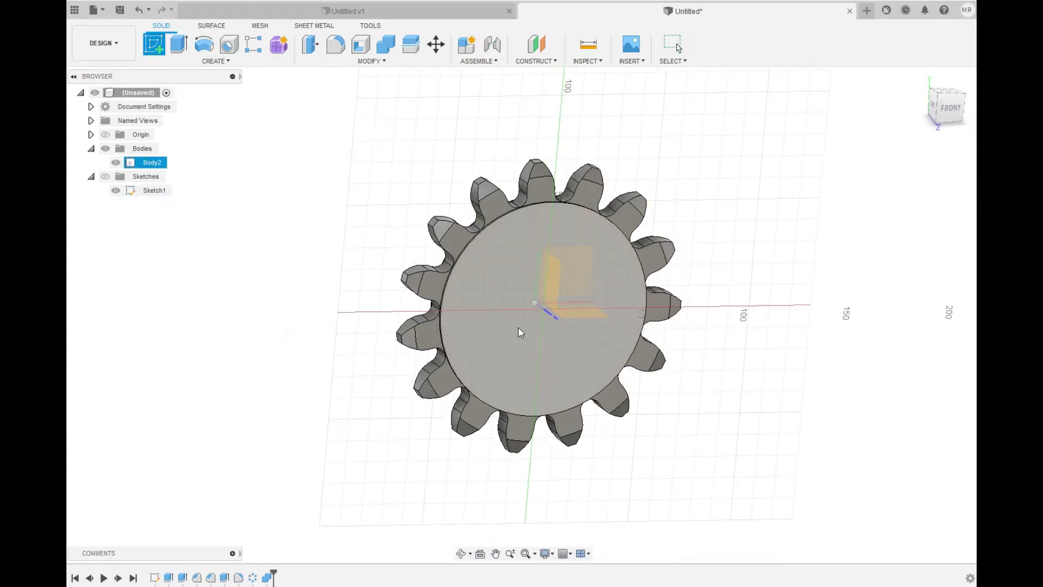
pyautogui.click(492, 342)
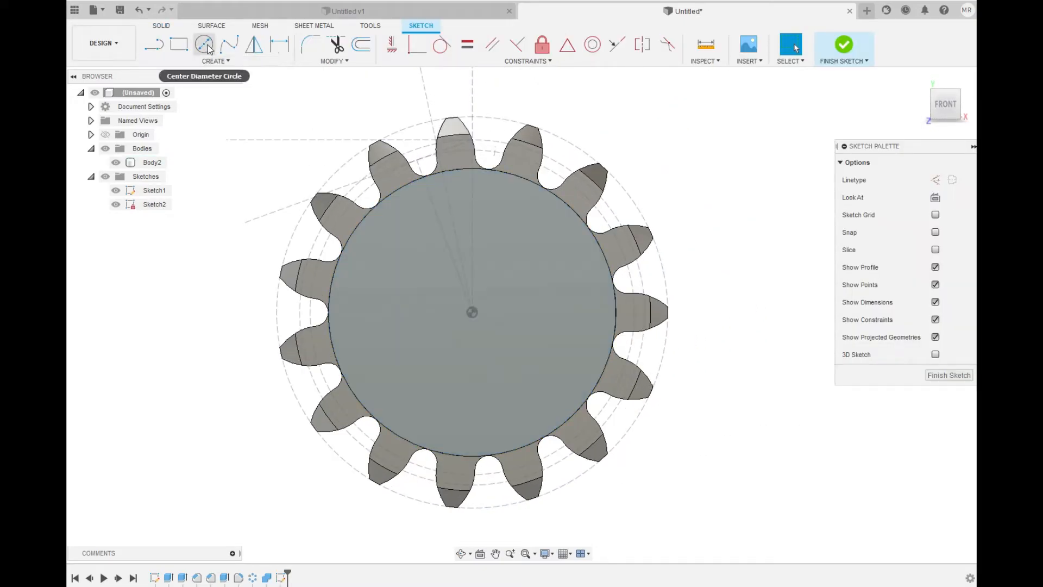
pyautogui.click(115, 190)
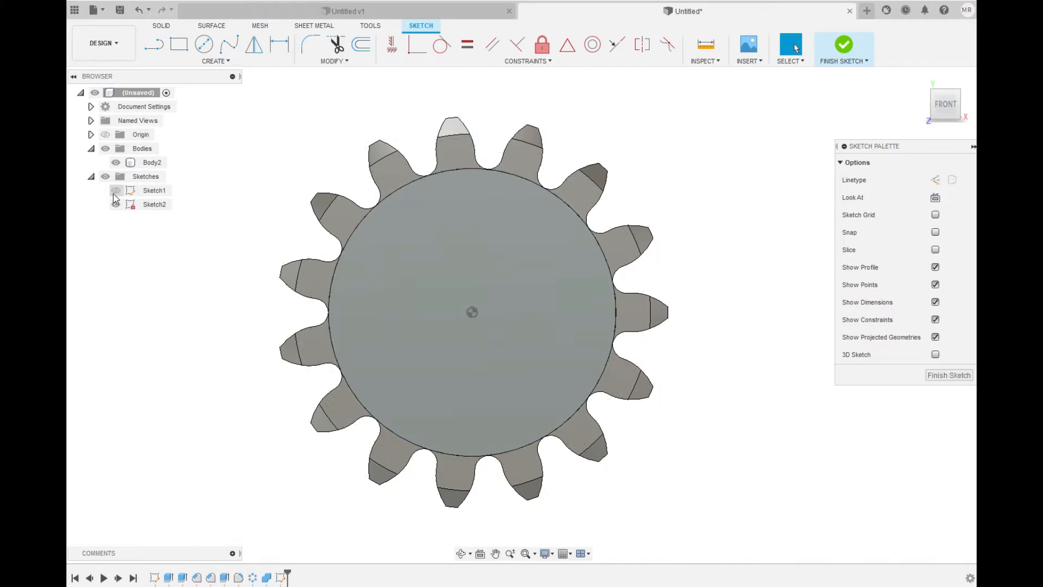
pyautogui.click(204, 44)
pyautogui.click(472, 312)
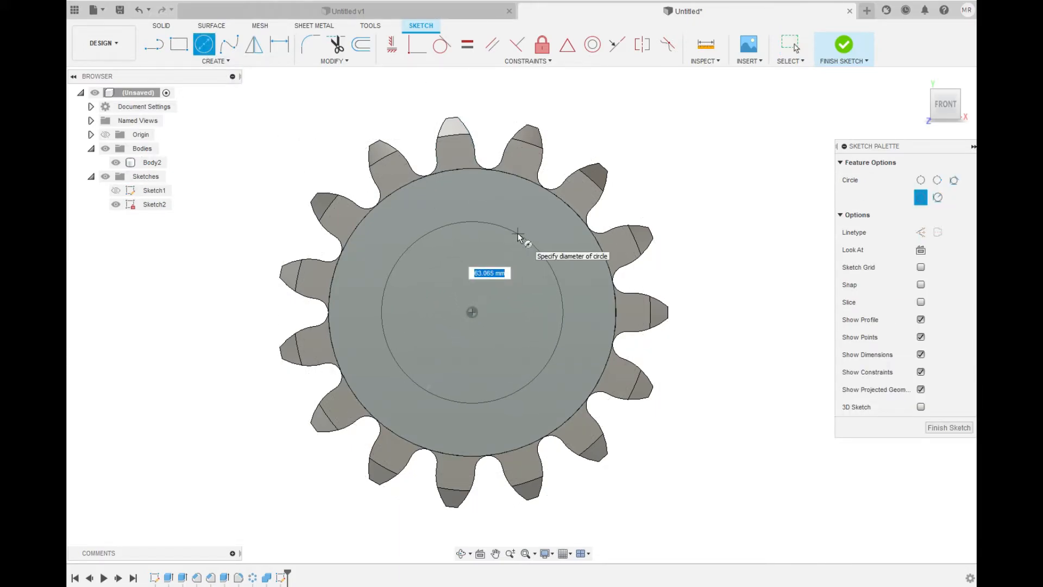
pyautogui.write('75')
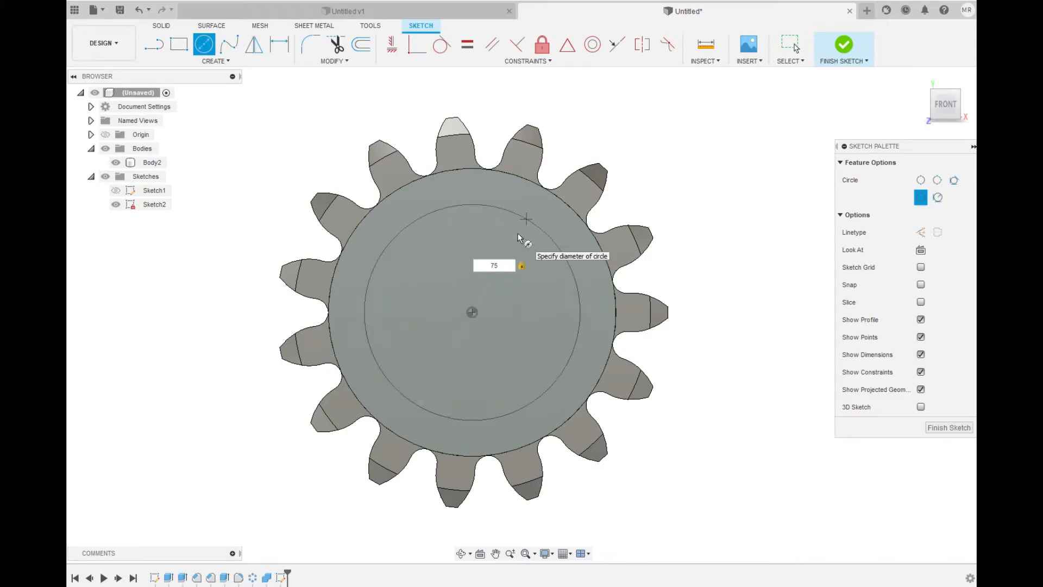
pyautogui.press('Return')
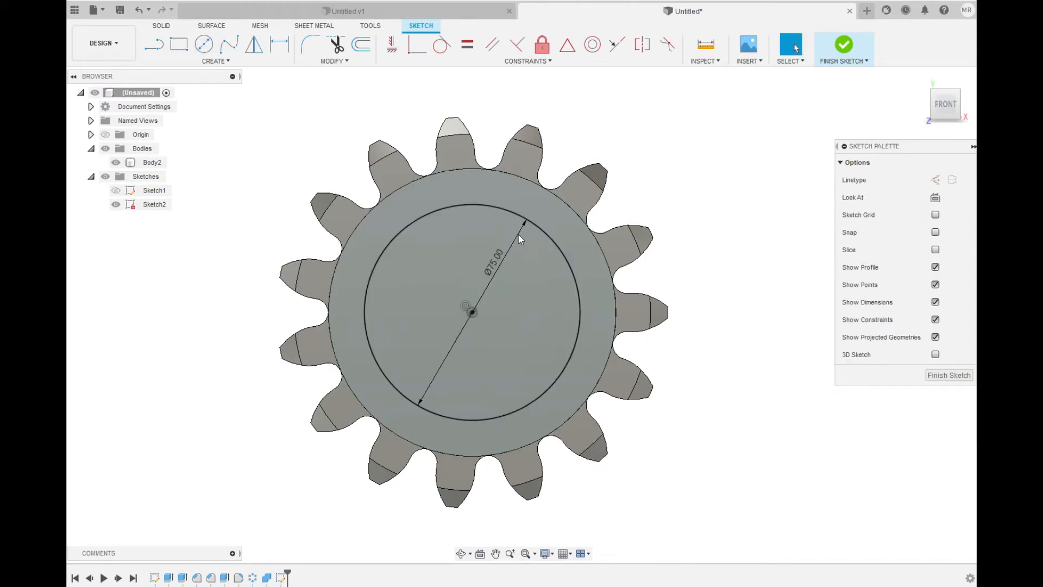
# Add a concentric 30 mm diameter circle at the gear's centre.
pyautogui.click(206, 47)
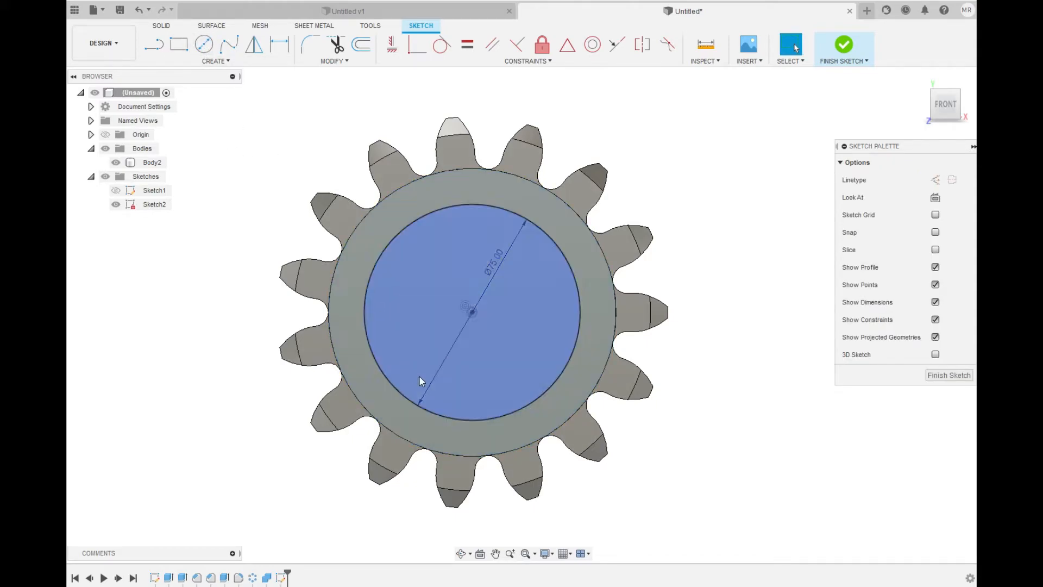
pyautogui.click(473, 313)
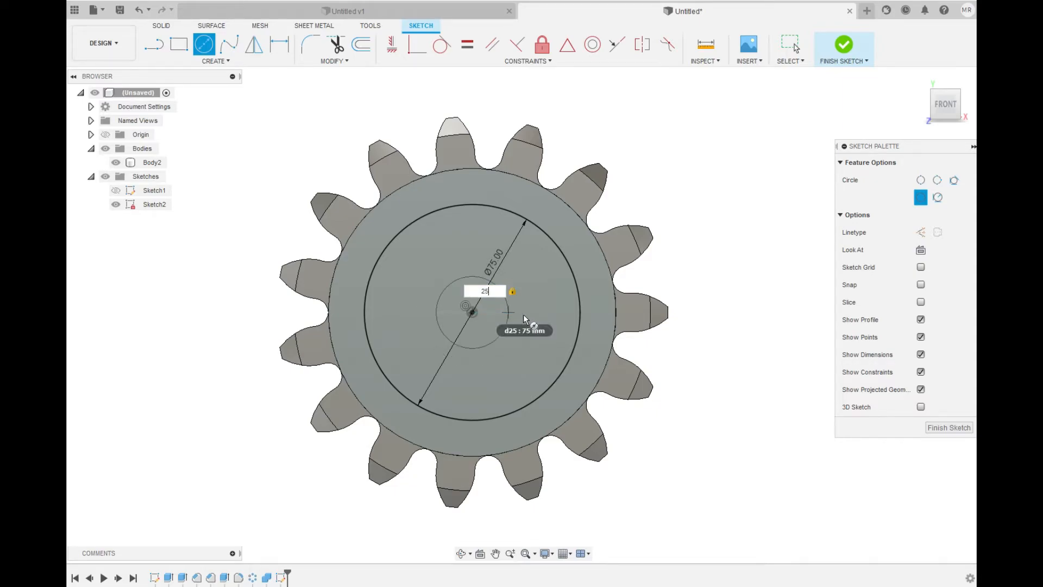
pyautogui.press('BackSpace')
pyautogui.press('BackSpace')
pyautogui.write('30')
pyautogui.press('Return')
pyautogui.press('Escape')
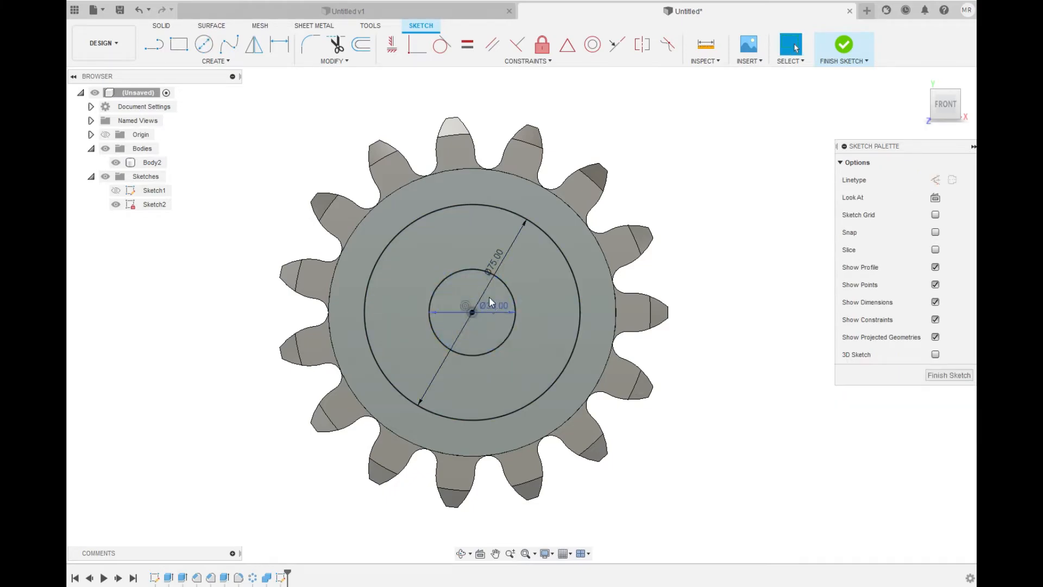
# Reposition the 75 mm and 30 mm diameter dimensions outside the gear's outline.
pyautogui.moveTo(492, 267); pyautogui.dragTo(639, 232)
pyautogui.moveTo(497, 310); pyautogui.dragTo(691, 265)
pyautogui.moveTo(660, 222); pyautogui.dragTo(705, 179)
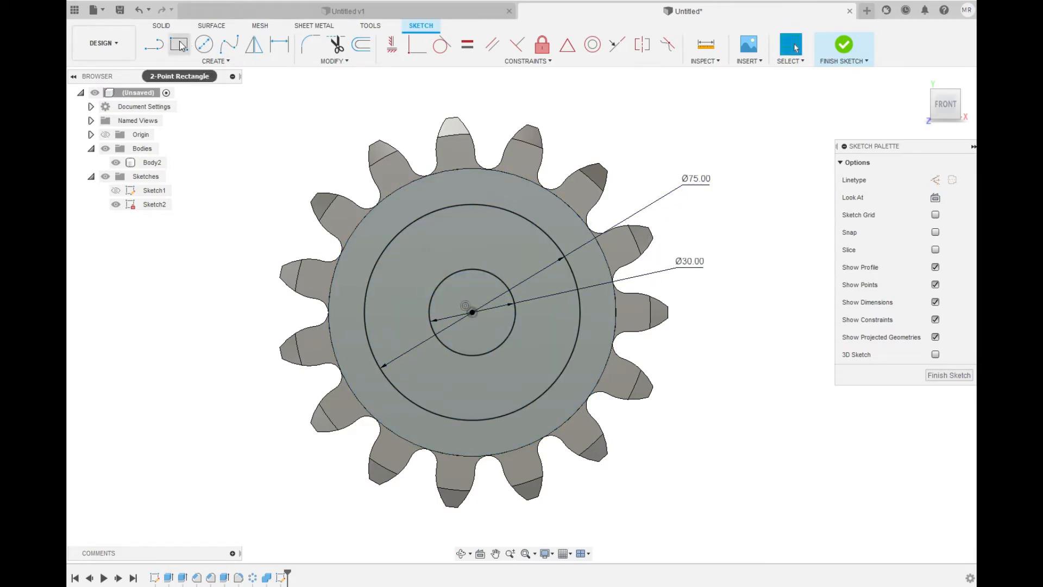
# Draw a vertical construction line from the gear's centre up beyond the teeth.
pyautogui.press('l')
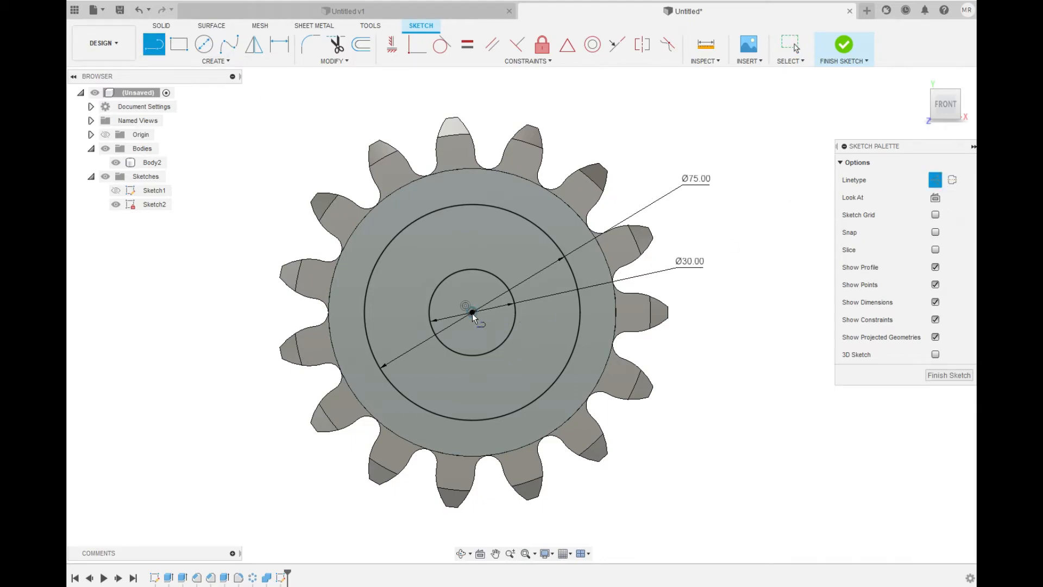
pyautogui.click(472, 312)
pyautogui.click(472, 82)
# Sketch an 8 mm diameter circle on the construction line, between the two larger circles, and make it regular geometry.
pyautogui.click(204, 44)
pyautogui.scroll(2, 404, 218)
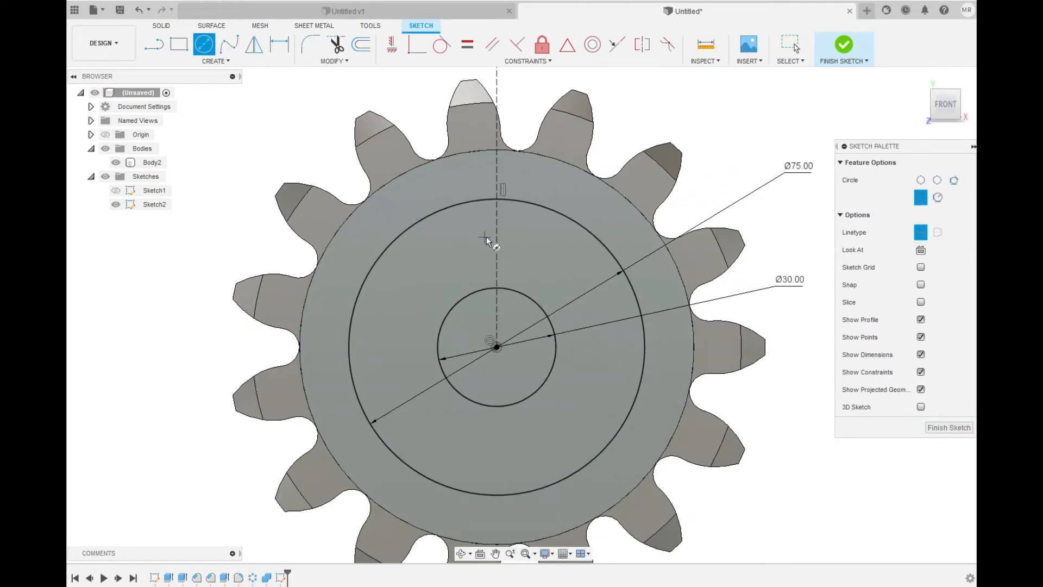
pyautogui.click(496, 244)
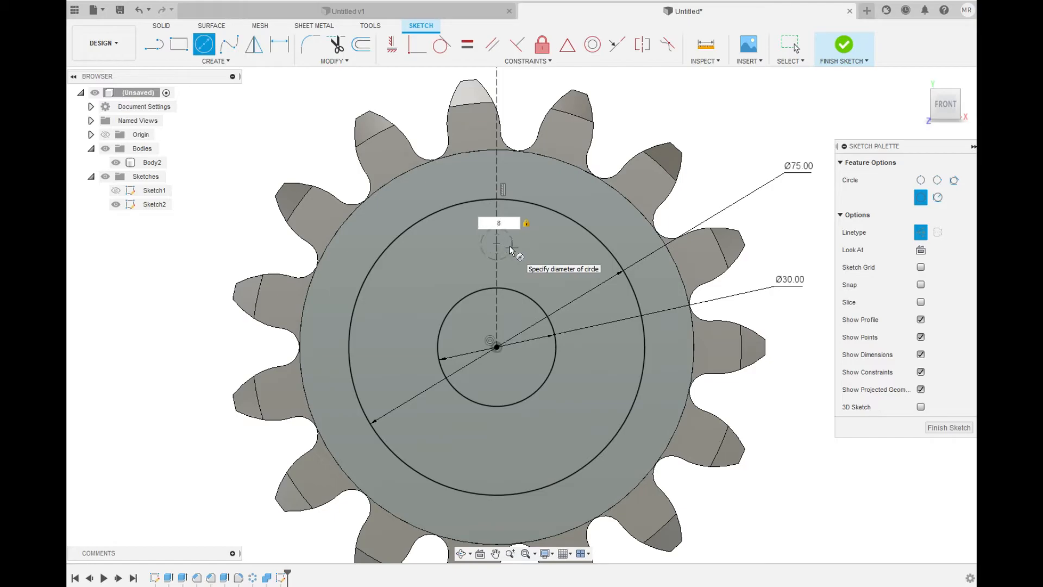
pyautogui.press('Return')
pyautogui.press('Escape')
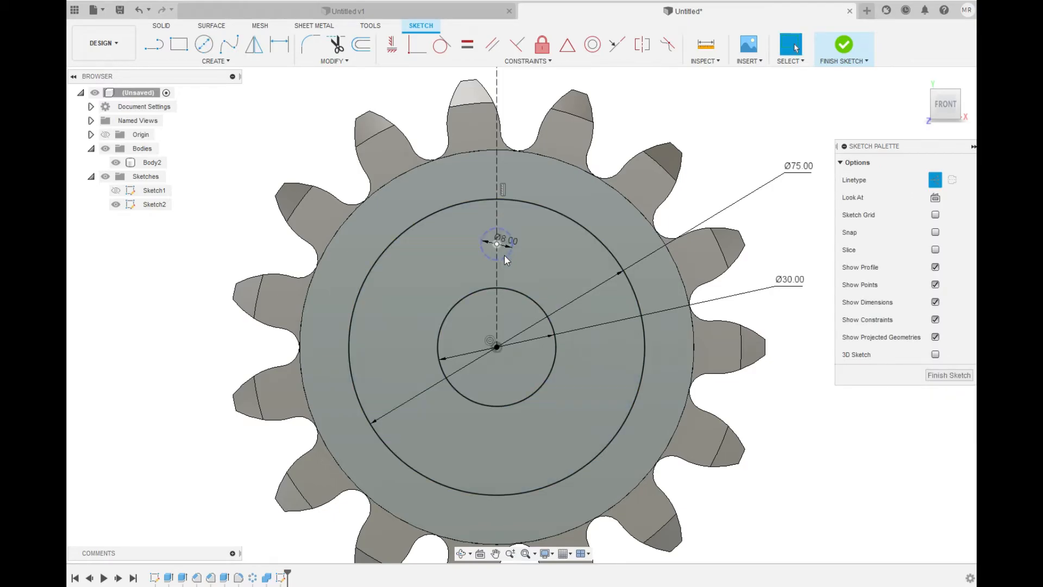
pyautogui.click(488, 238)
pyautogui.click(734, 108)
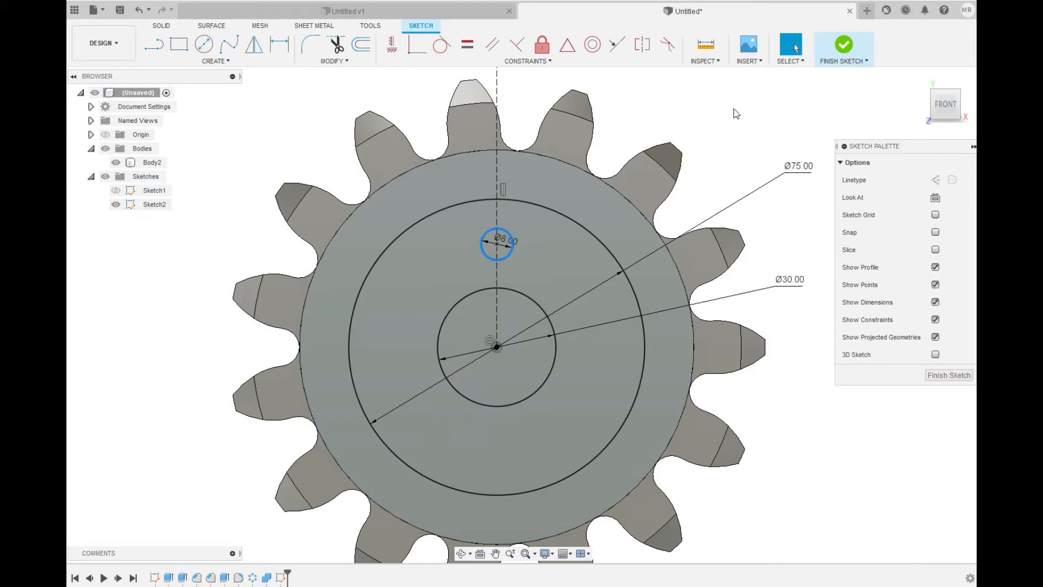
# Dimension the small circle's centre 25 mm vertically from the gear's centre.
pyautogui.press('d')
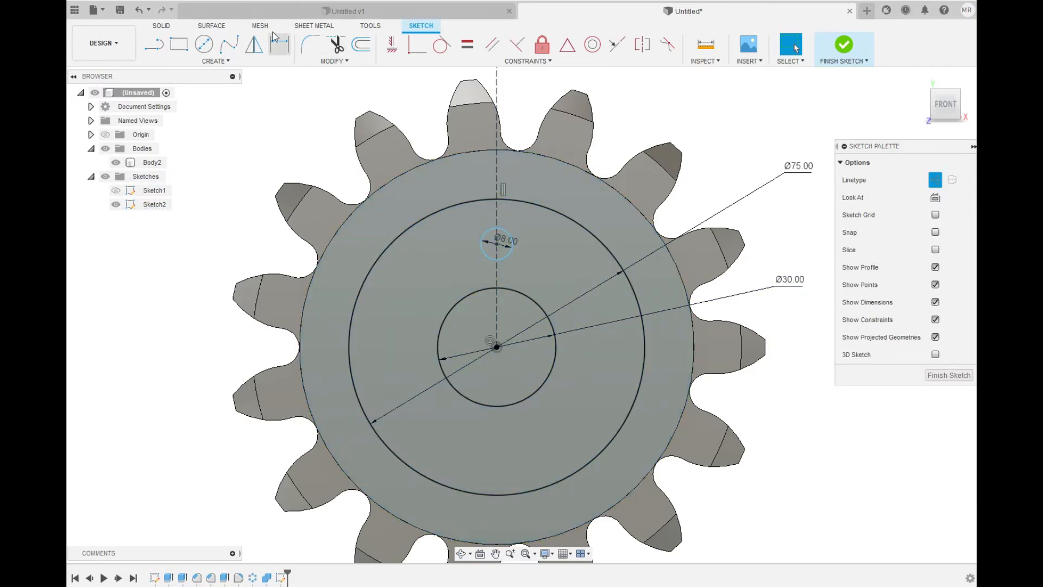
pyautogui.scroll(2, 498, 252)
pyautogui.click(499, 240)
pyautogui.click(514, 171)
pyautogui.scroll(-2, 421, 185)
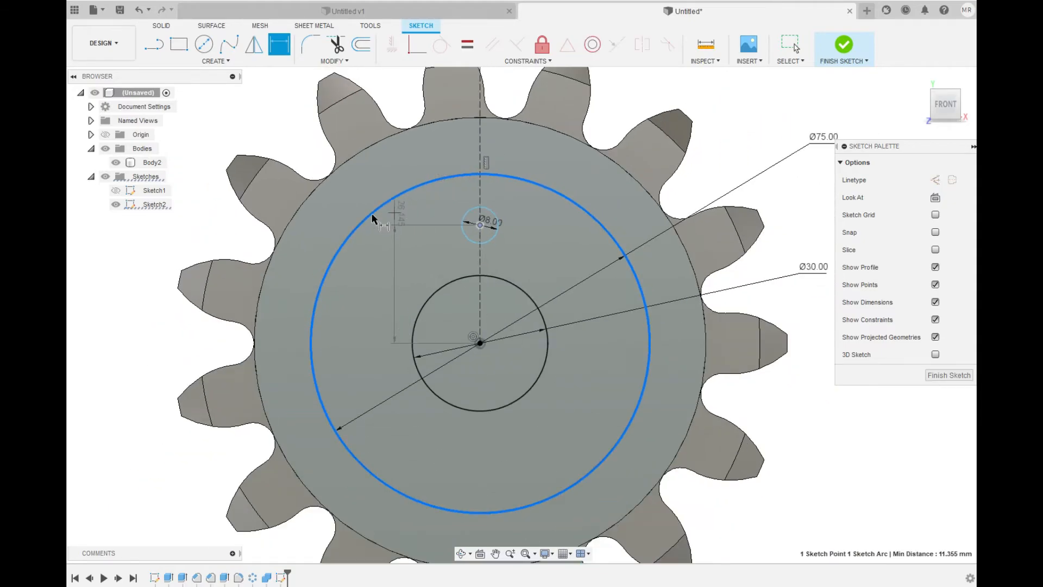
pyautogui.click(135, 279)
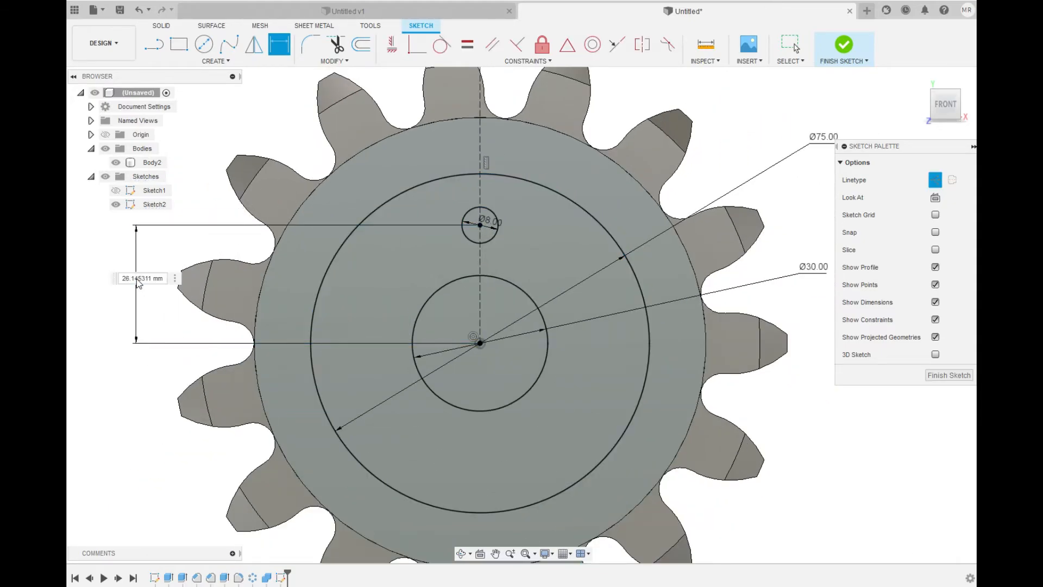
pyautogui.write('25')
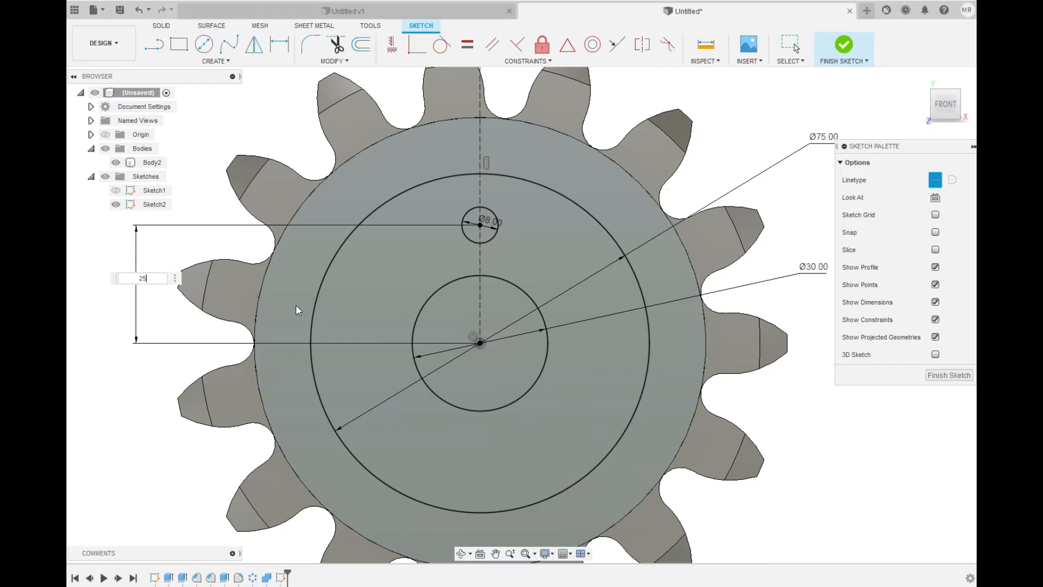
pyautogui.press('Return')
pyautogui.scroll(-2, 461, 247)
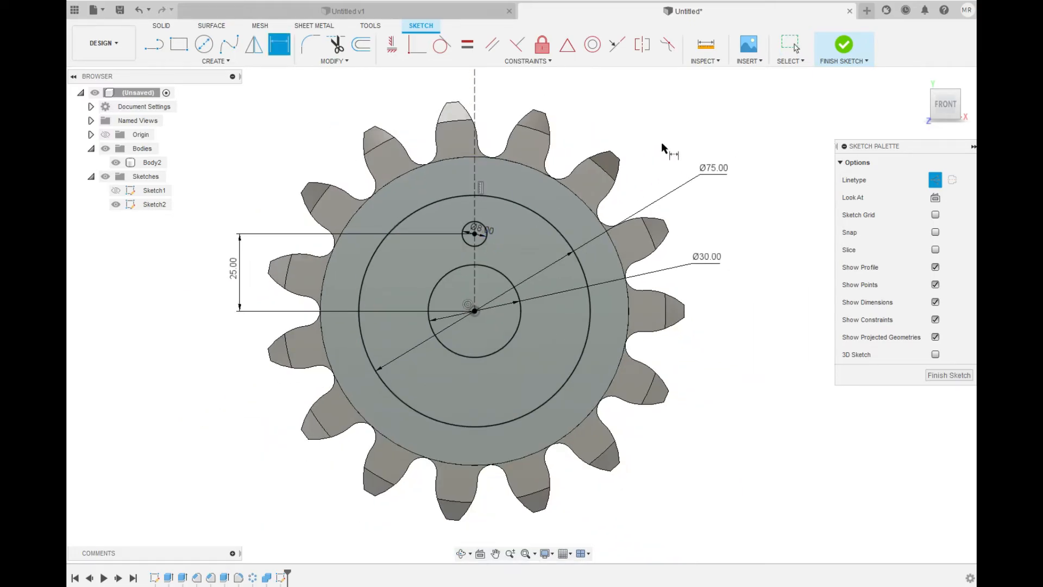
pyautogui.click(216, 61)
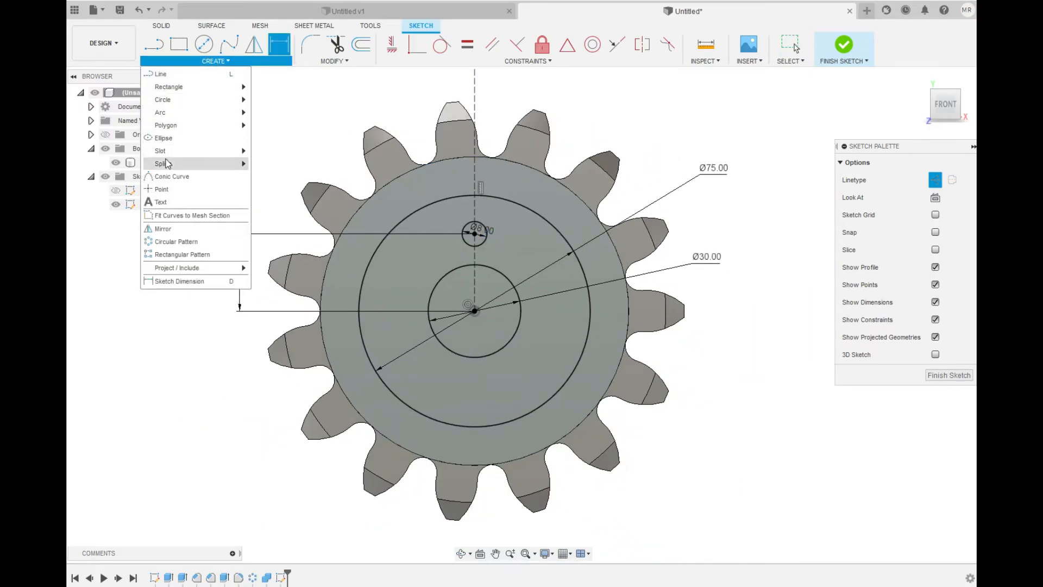
pyautogui.click(175, 242)
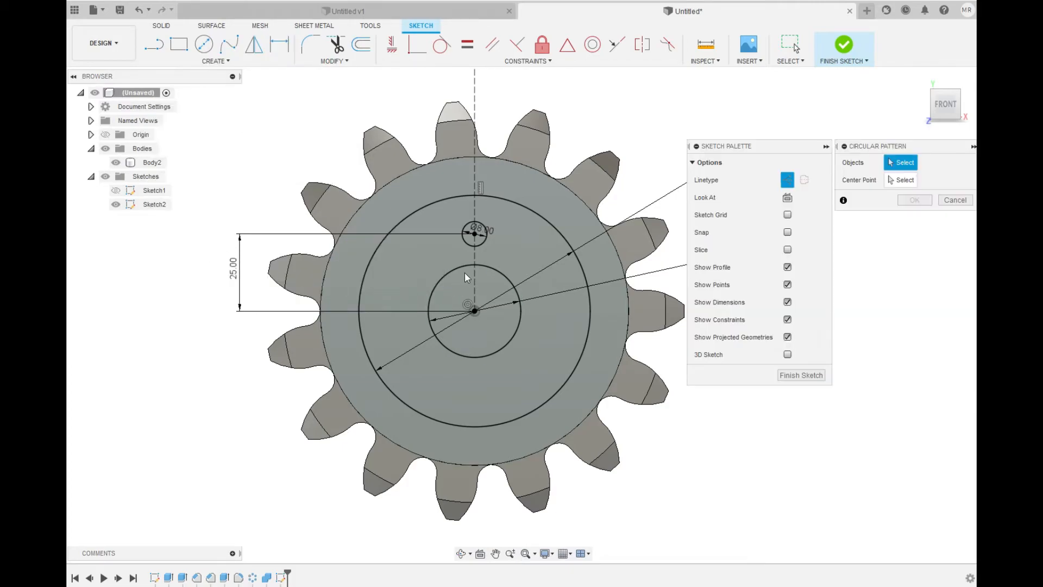
pyautogui.click(467, 242)
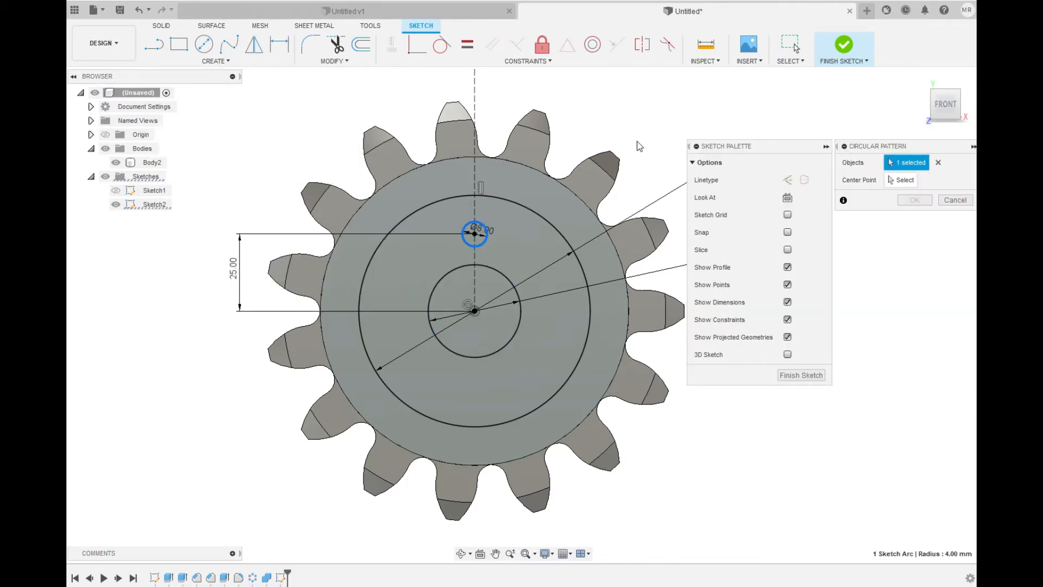
pyautogui.press('Escape')
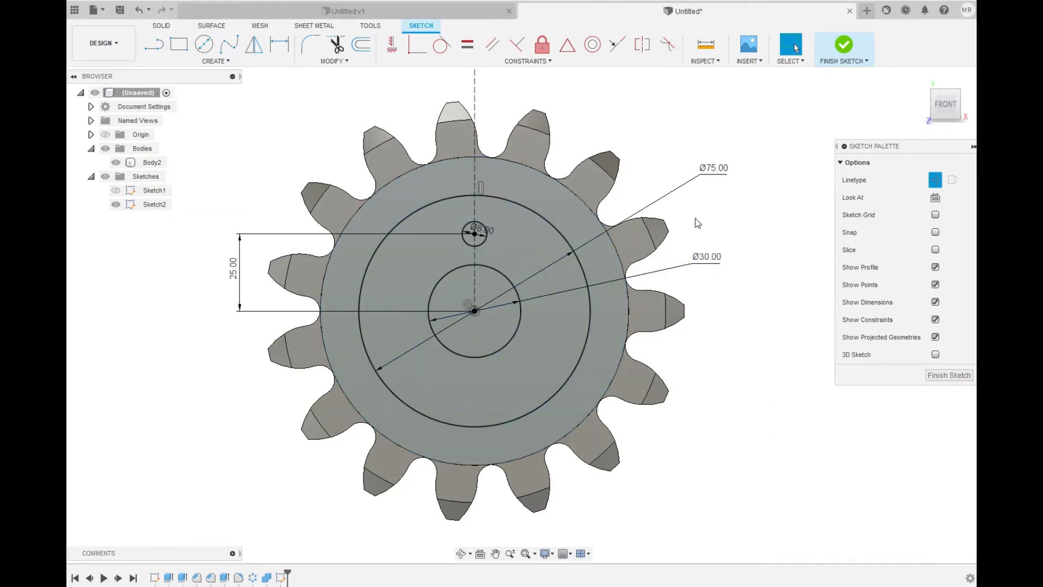
# Finish the sketch and cut the area between the 30 mm and 75 mm circles 4 mm deep, leaving out the small circle.
pyautogui.click(958, 376)
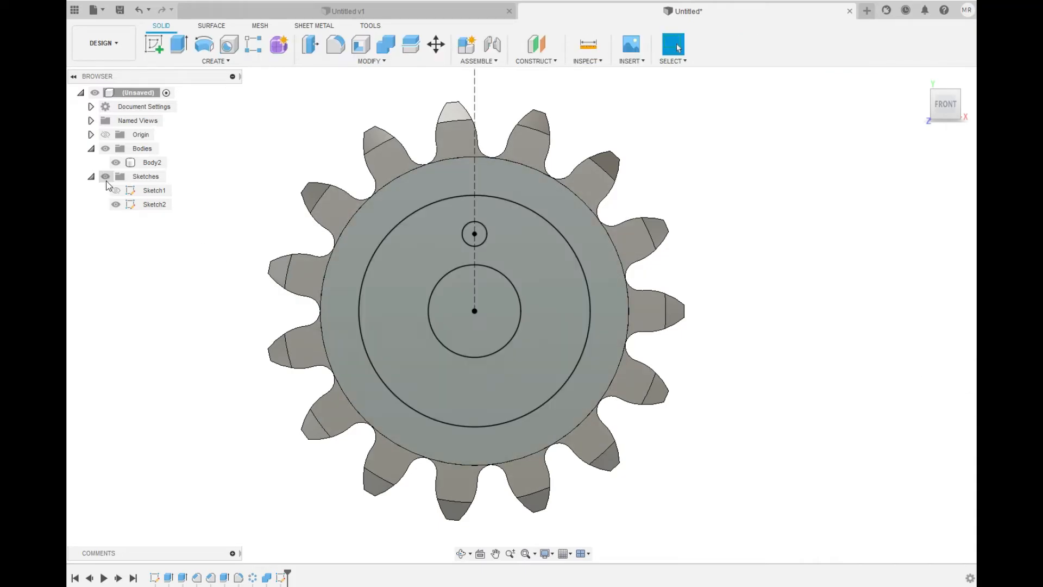
pyautogui.keyDown('shift'); pyautogui.moveTo(223, 363); pyautogui.dragTo(265, 354, button='middle'); pyautogui.keyUp('shift')
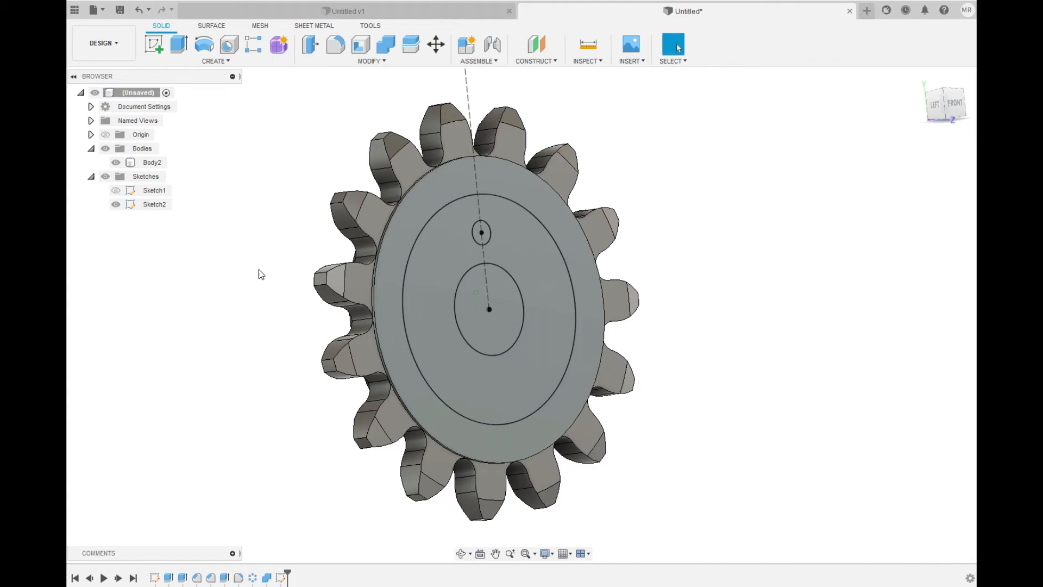
pyautogui.press('e')
pyautogui.click(438, 293)
pyautogui.keyDown('shift'); pyautogui.moveTo(676, 391); pyautogui.dragTo(730, 375, button='middle'); pyautogui.keyUp('shift')
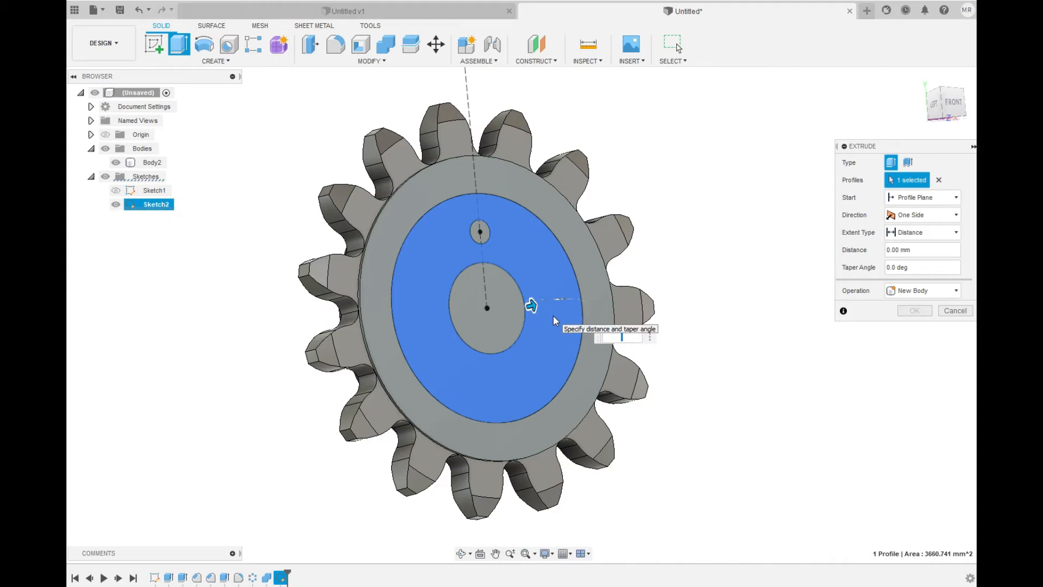
pyautogui.write('-3')
pyautogui.press('BackSpace')
pyautogui.write('4')
pyautogui.press('Return')
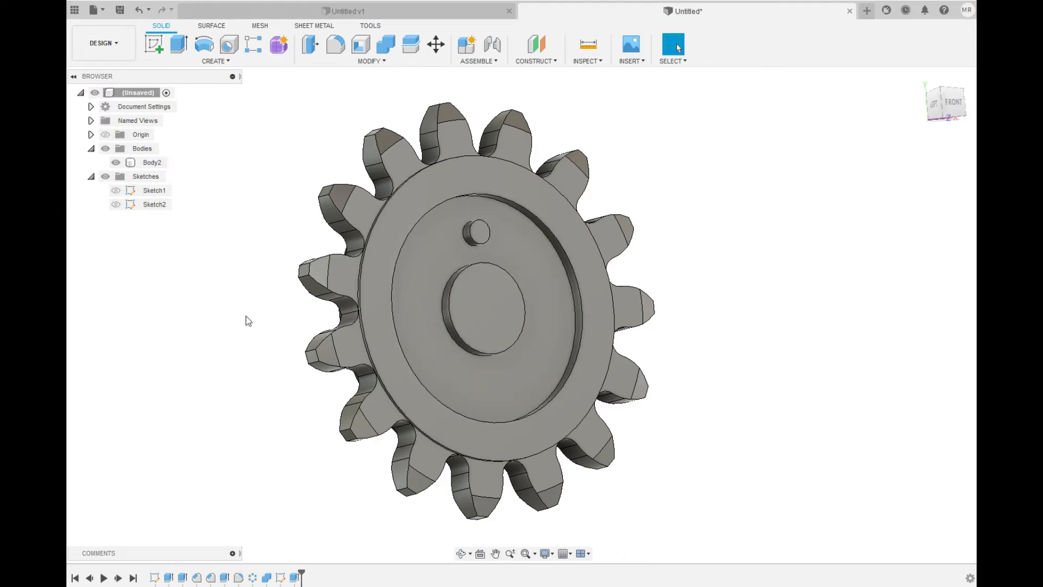
# Edit the recess extrusion to include the 8 mm circle's profile in the 4 mm cut.
pyautogui.rightClick(295, 577)
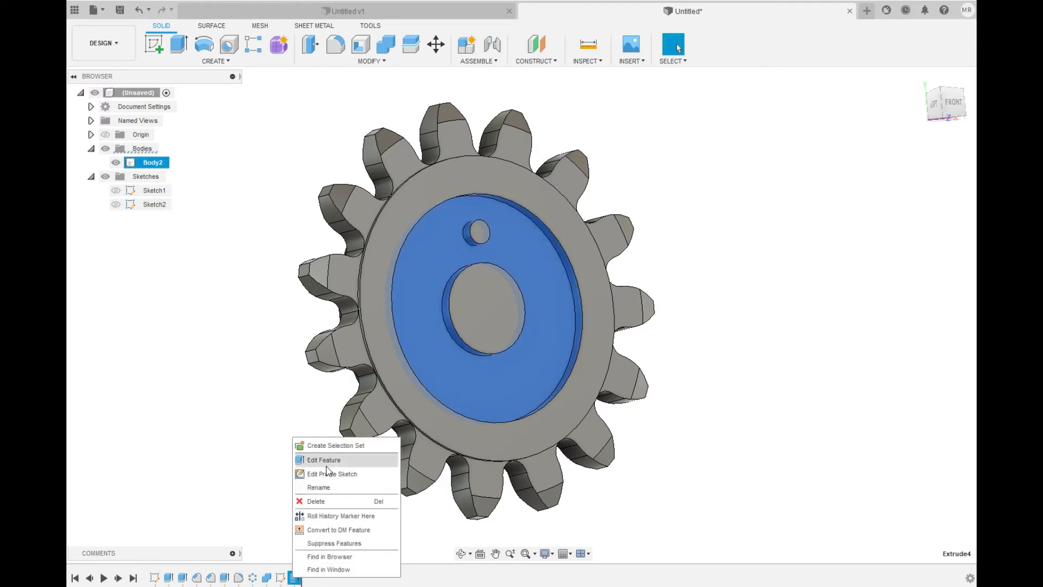
pyautogui.click(331, 460)
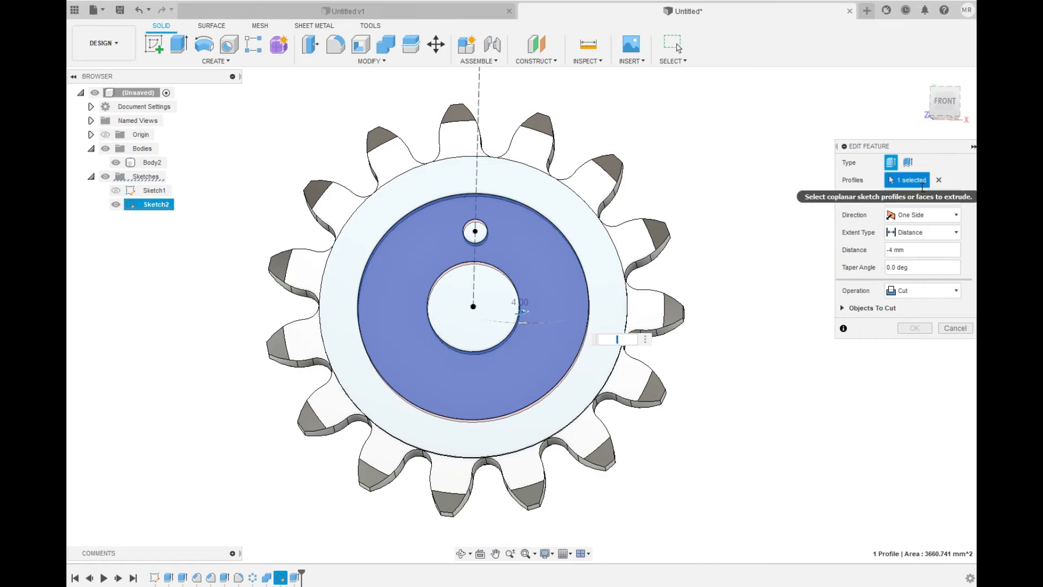
pyautogui.click(475, 232)
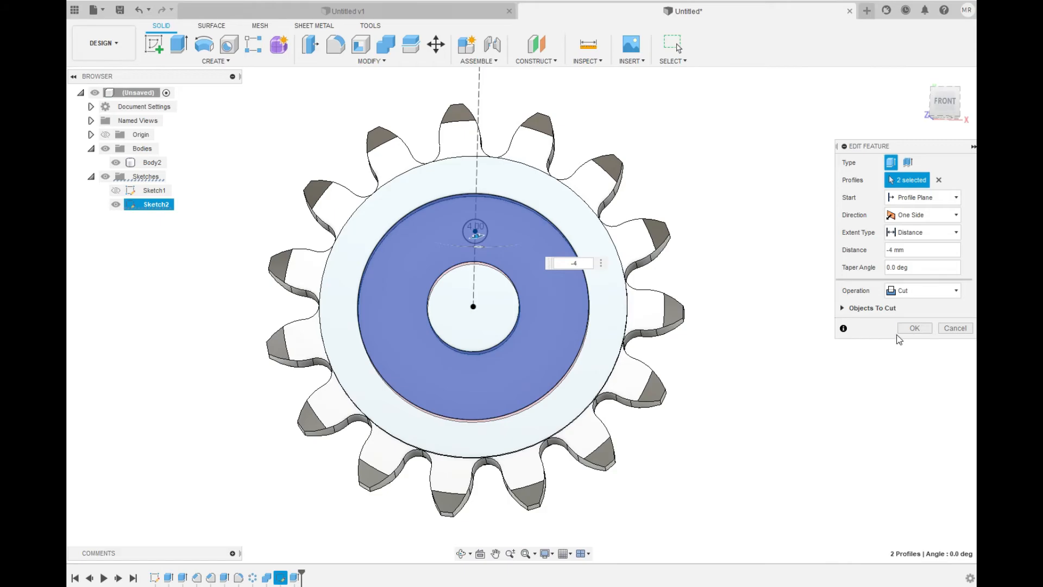
pyautogui.click(915, 328)
# Offset the central boss's end face by -30 mm, back through the gear disc.
pyautogui.moveTo(389, 361)
pyautogui.keyDown('shift'); pyautogui.mouseDown(button='middle')
pyautogui.moveTo(450, 376)
pyautogui.moveTo(401, 371)
pyautogui.mouseUp(button='middle'); pyautogui.keyUp('shift')
pyautogui.click(308, 49)
pyautogui.click(480, 307)
pyautogui.keyDown('shift'); pyautogui.moveTo(480, 308); pyautogui.dragTo(356, 367, button='middle'); pyautogui.keyUp('shift')
pyautogui.moveTo(508, 303); pyautogui.dragTo(425, 335)
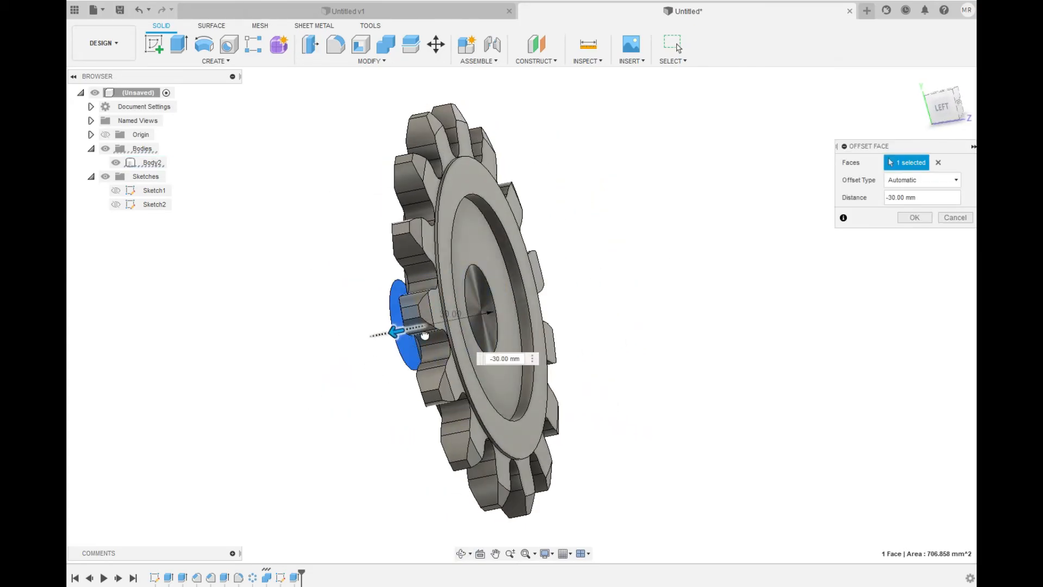
pyautogui.click(915, 218)
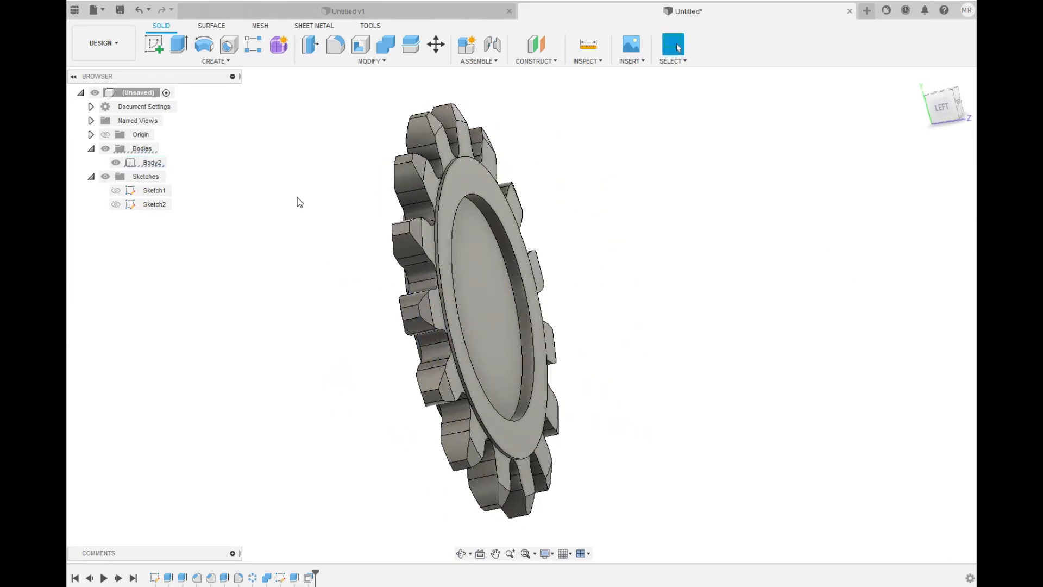
# Show the second sketch and cut its central circle through the gear with a -25 mm extrusion.
pyautogui.keyDown('shift'); pyautogui.moveTo(328, 260); pyautogui.dragTo(284, 263, button='middle'); pyautogui.keyUp('shift')
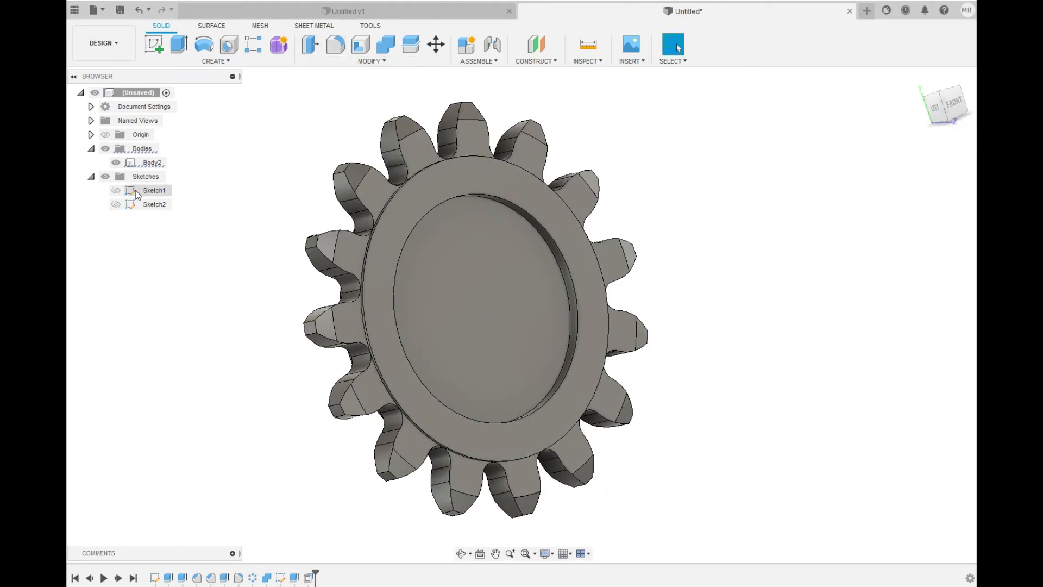
pyautogui.click(116, 205)
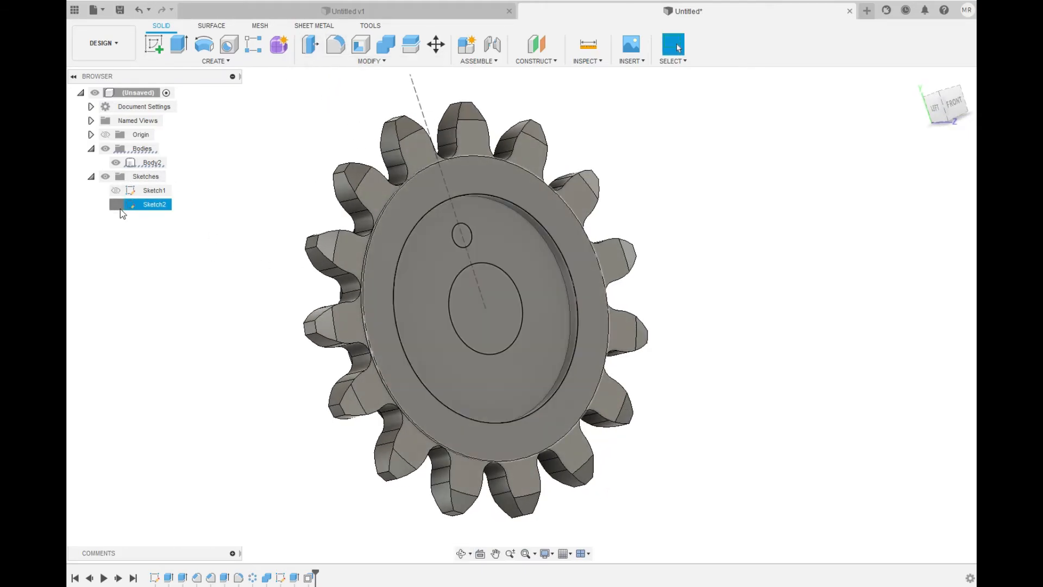
pyautogui.click(311, 43)
pyautogui.click(494, 315)
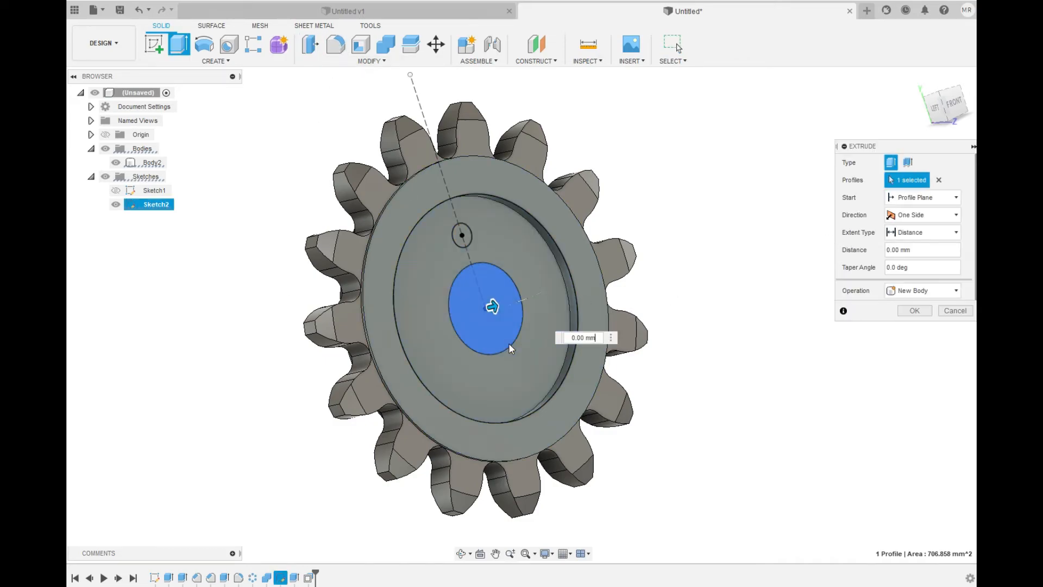
pyautogui.moveTo(497, 308); pyautogui.dragTo(433, 321)
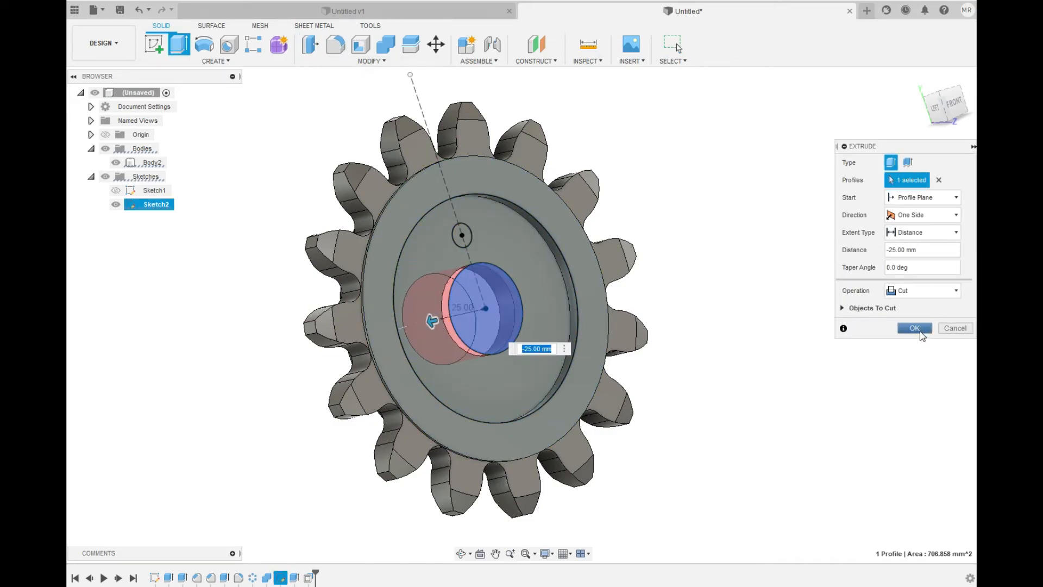
pyautogui.click(920, 329)
# Edit the central hole's extrusion to include the small circle's profile in the same -25 mm cut.
pyautogui.keyDown('shift'); pyautogui.moveTo(710, 324); pyautogui.dragTo(643, 339, button='middle'); pyautogui.keyUp('shift')
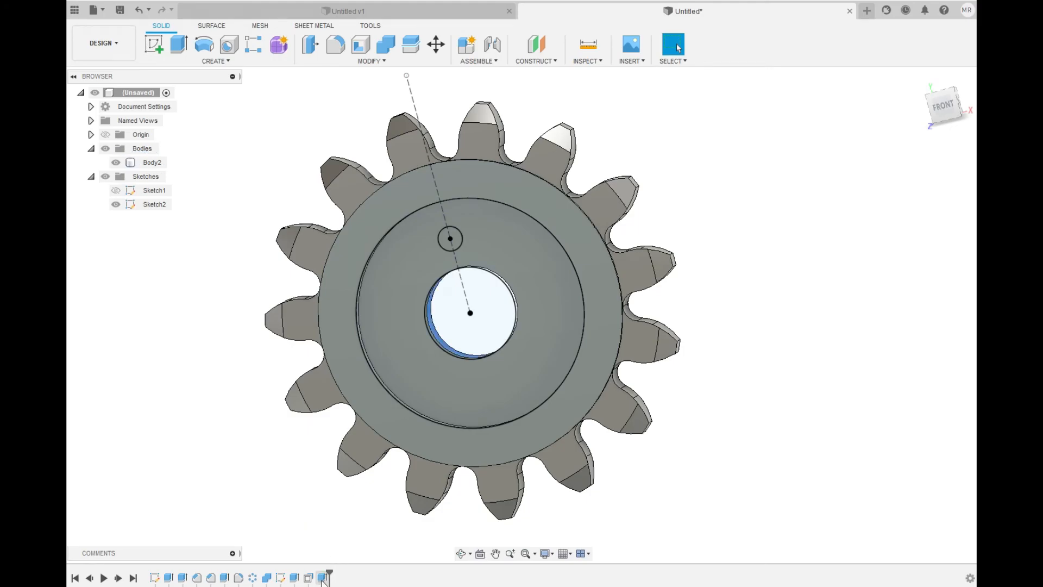
pyautogui.rightClick(280, 576)
pyautogui.click(367, 462)
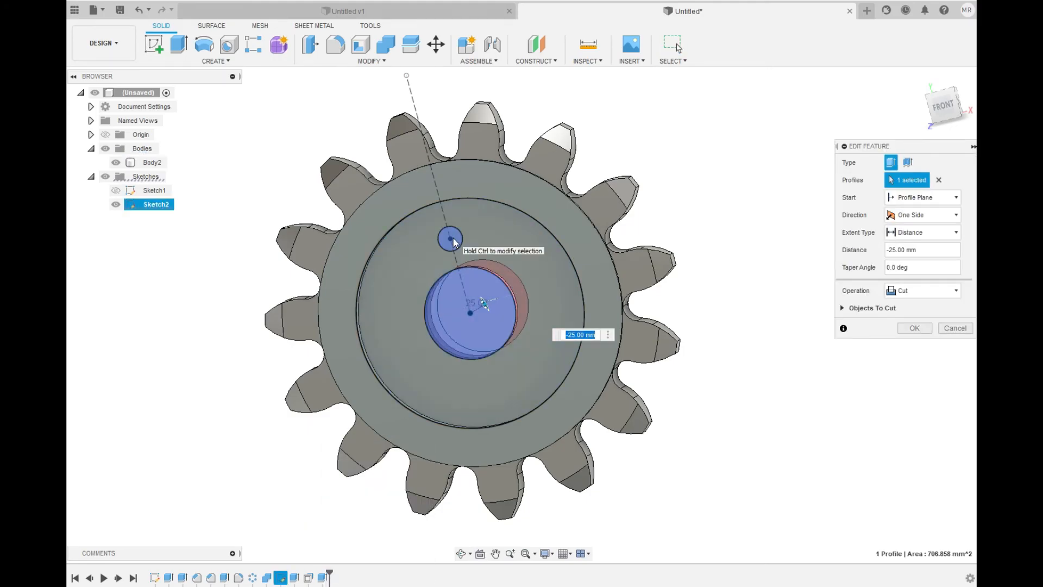
pyautogui.click(449, 239)
pyautogui.click(903, 329)
# Start a circular pattern of features with the through-hole cut as the patterned object.
pyautogui.moveTo(279, 361)
pyautogui.keyDown('shift'); pyautogui.mouseDown(button='middle')
pyautogui.moveTo(263, 328)
pyautogui.moveTo(255, 337)
pyautogui.moveTo(272, 347)
pyautogui.moveTo(237, 352)
pyautogui.moveTo(289, 344)
pyautogui.mouseUp(button='middle'); pyautogui.keyUp('shift')
pyautogui.click(206, 62)
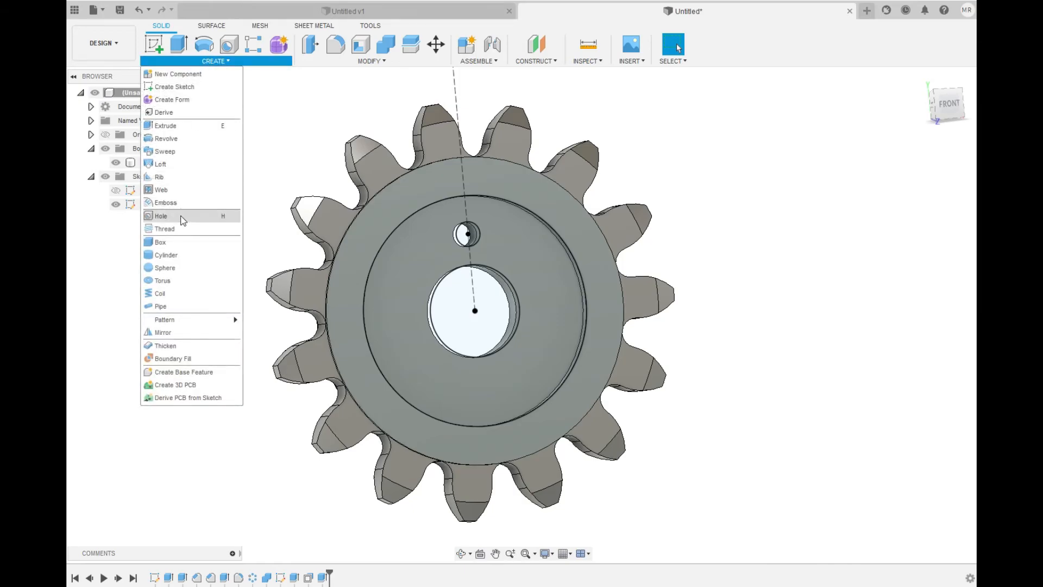
pyautogui.moveTo(182, 321)
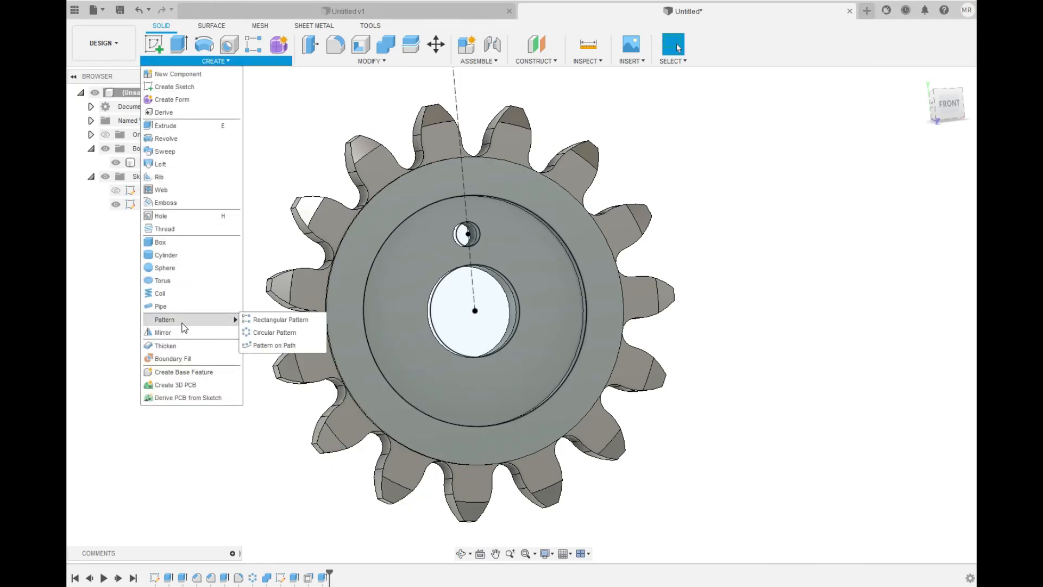
pyautogui.click(265, 331)
pyautogui.scroll(5, 452, 189)
pyautogui.keyDown('shift'); pyautogui.moveTo(437, 300); pyautogui.dragTo(446, 298, button='middle'); pyautogui.keyUp('shift')
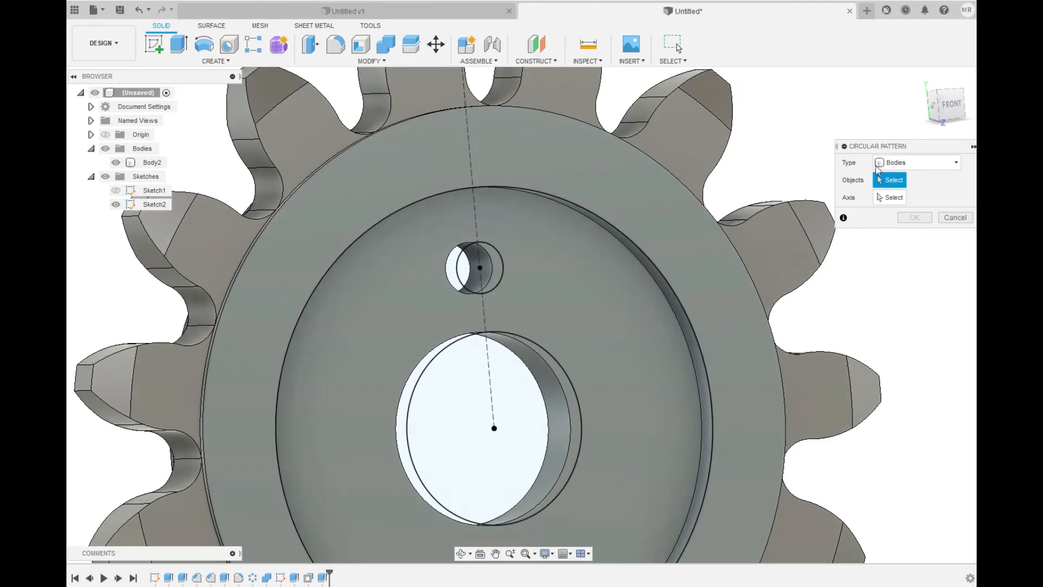
pyautogui.click(899, 163)
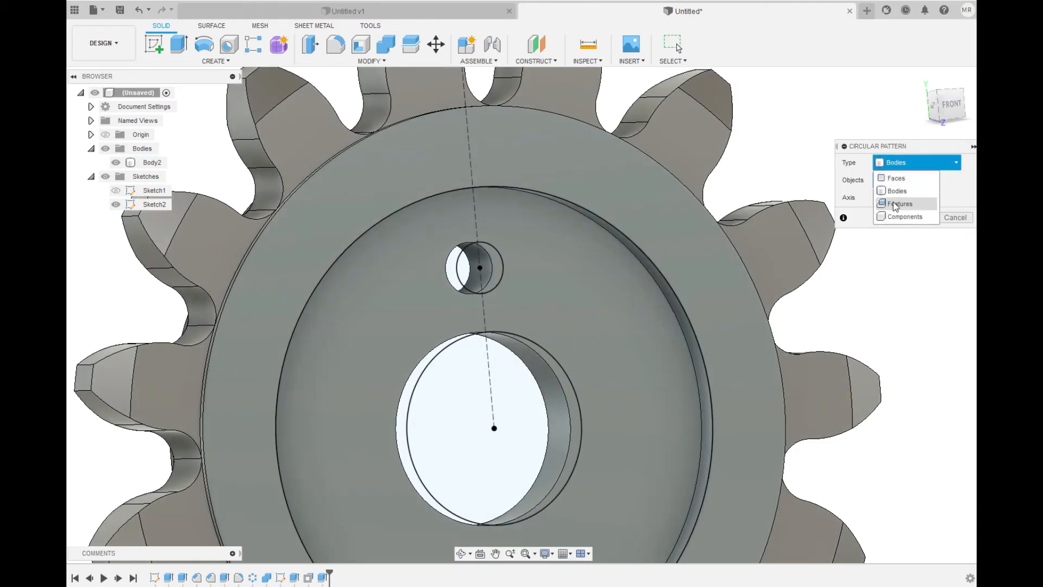
pyautogui.click(897, 203)
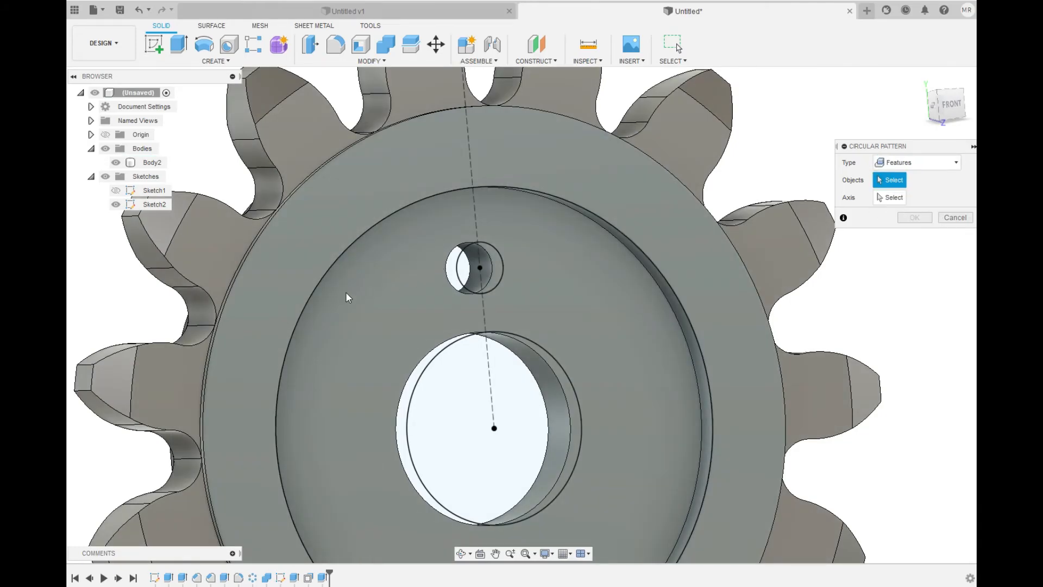
pyautogui.keyDown('shift'); pyautogui.moveTo(360, 287); pyautogui.dragTo(434, 287, button='middle'); pyautogui.keyUp('shift')
pyautogui.click(114, 298)
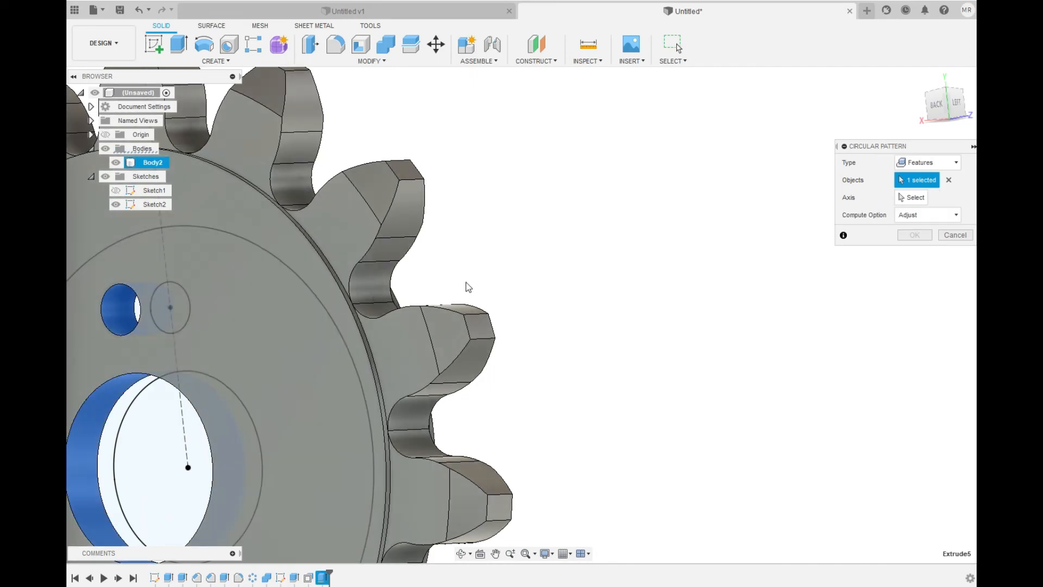
# Complete the hole pattern about the gear's central axis with a quantity of 4, and hide all sketches.
pyautogui.scroll(-3, 497, 283)
pyautogui.keyDown('shift'); pyautogui.moveTo(317, 350); pyautogui.dragTo(355, 343, button='middle'); pyautogui.keyUp('shift')
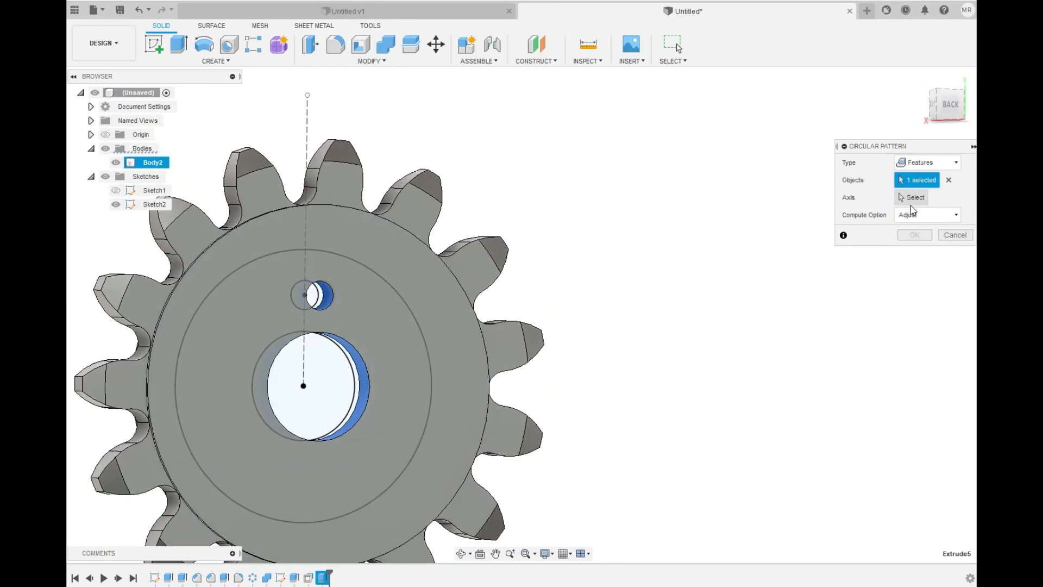
pyautogui.click(912, 199)
pyautogui.click(401, 295)
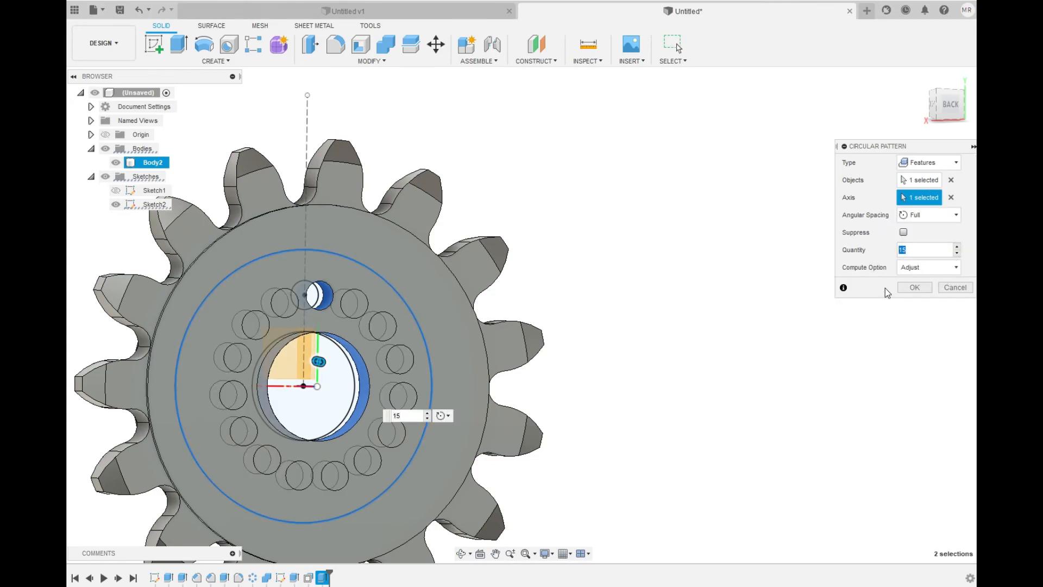
pyautogui.write('4')
pyautogui.click(917, 286)
pyautogui.keyDown('shift'); pyautogui.moveTo(640, 331); pyautogui.dragTo(441, 326, button='middle'); pyautogui.keyUp('shift')
pyautogui.click(105, 176)
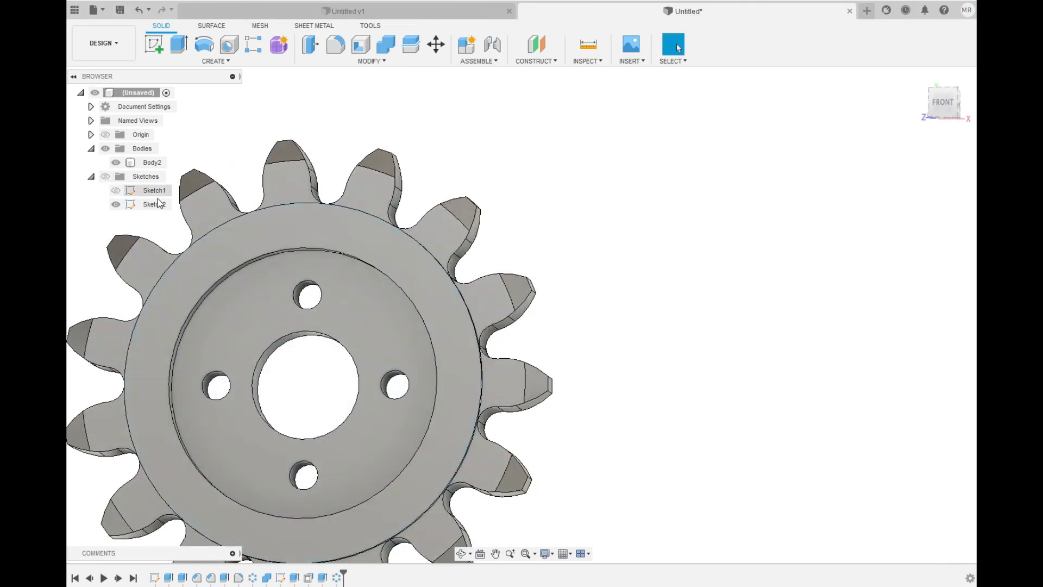
# Chamfer the disc's outer circular edge on the flat side by 1 mm, using the Two Distance type.
pyautogui.scroll(-4, 678, 274)
pyautogui.scroll(-1, 702, 278)
pyautogui.scroll(2, 533, 328)
pyautogui.keyDown('shift'); pyautogui.moveTo(496, 324); pyautogui.dragTo(462, 272, button='middle'); pyautogui.keyUp('shift')
pyautogui.scroll(5, 432, 320)
pyautogui.click(353, 61)
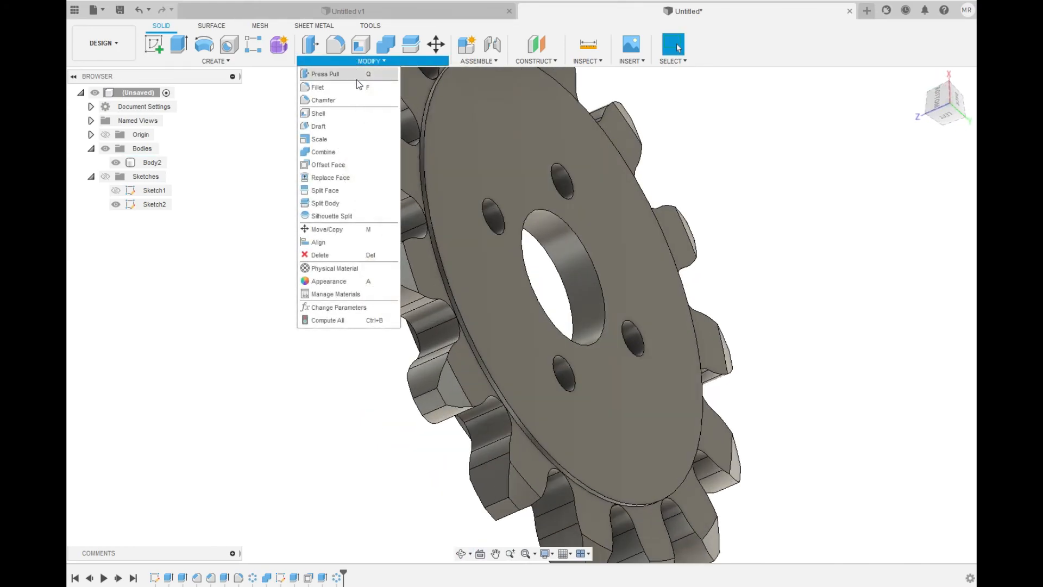
pyautogui.click(326, 111)
pyautogui.click(430, 219)
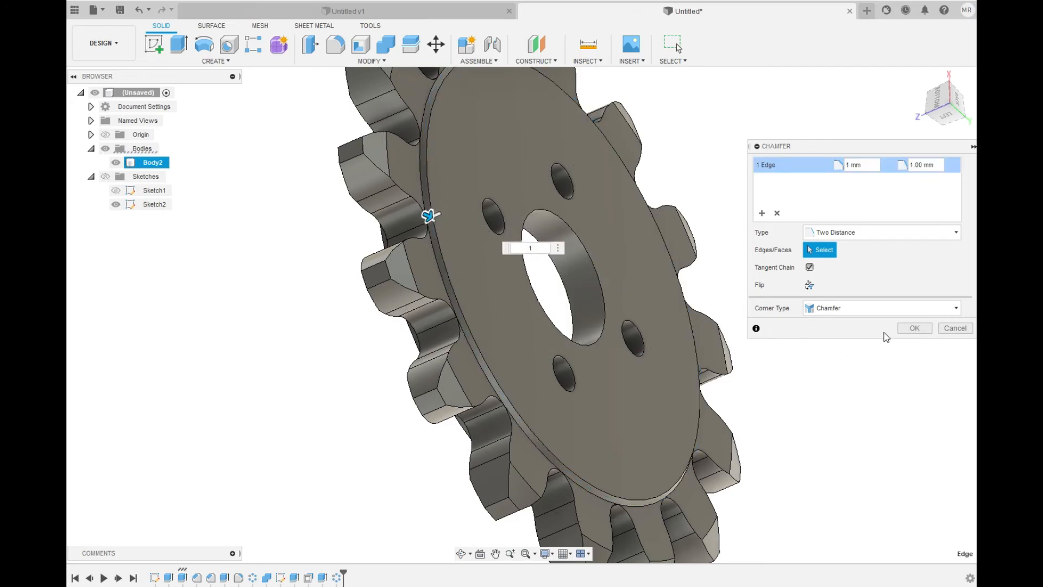
pyautogui.click(917, 329)
# Chamfer the disc's outer circular edge on the recessed side by 1 mm.
pyautogui.keyDown('shift'); pyautogui.moveTo(330, 268); pyautogui.dragTo(384, 249, button='middle'); pyautogui.keyUp('shift')
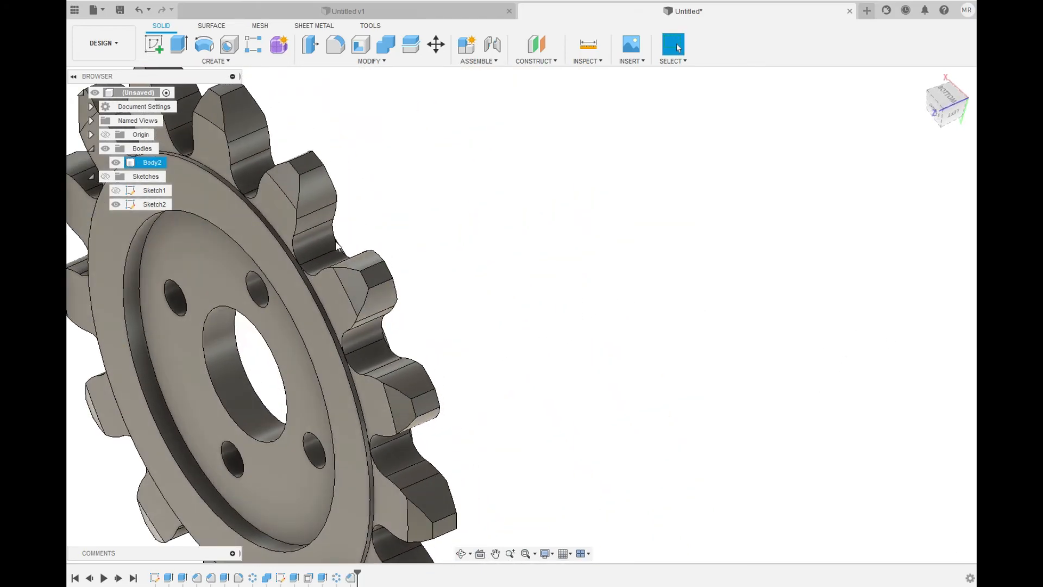
pyautogui.click(370, 60)
pyautogui.click(333, 98)
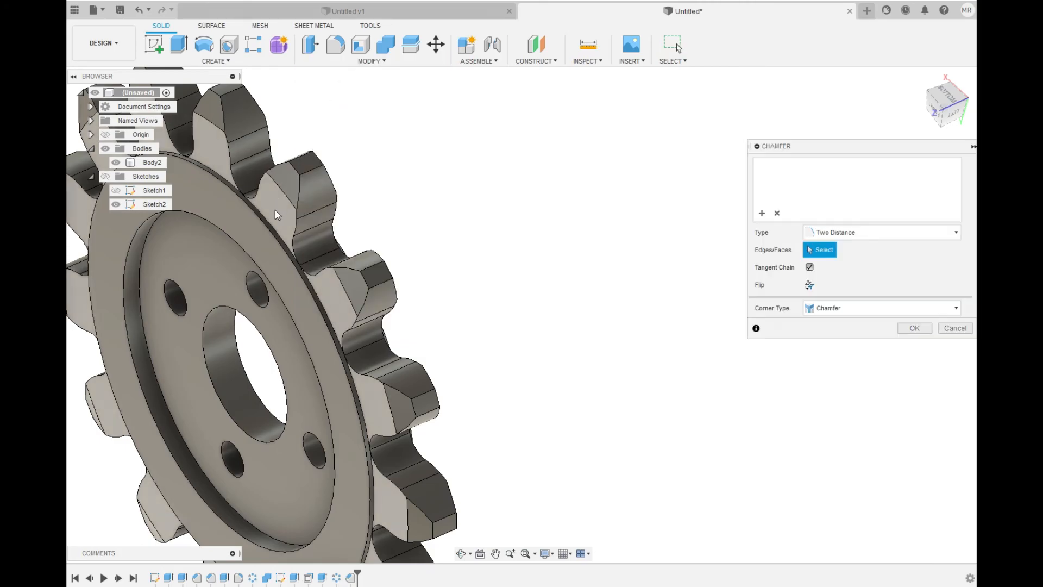
pyautogui.click(273, 239)
pyautogui.write('1')
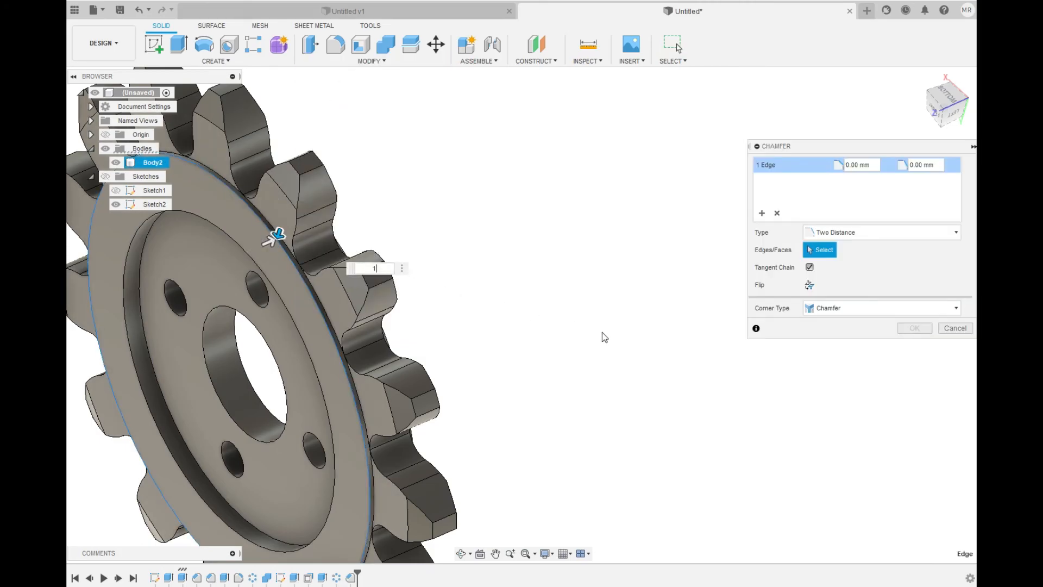
pyautogui.click(914, 327)
# Fillet the circular edge where the recess's wall meets its floor with a 1 mm radius.
pyautogui.scroll(-5, 561, 236)
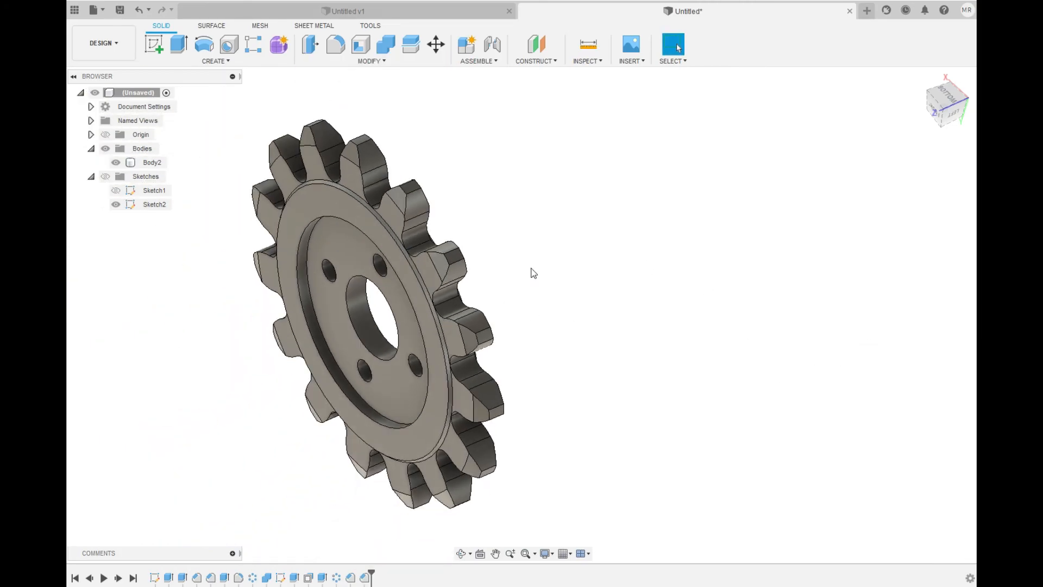
pyautogui.keyDown('shift'); pyautogui.moveTo(531, 272); pyautogui.dragTo(486, 204, button='middle'); pyautogui.keyUp('shift')
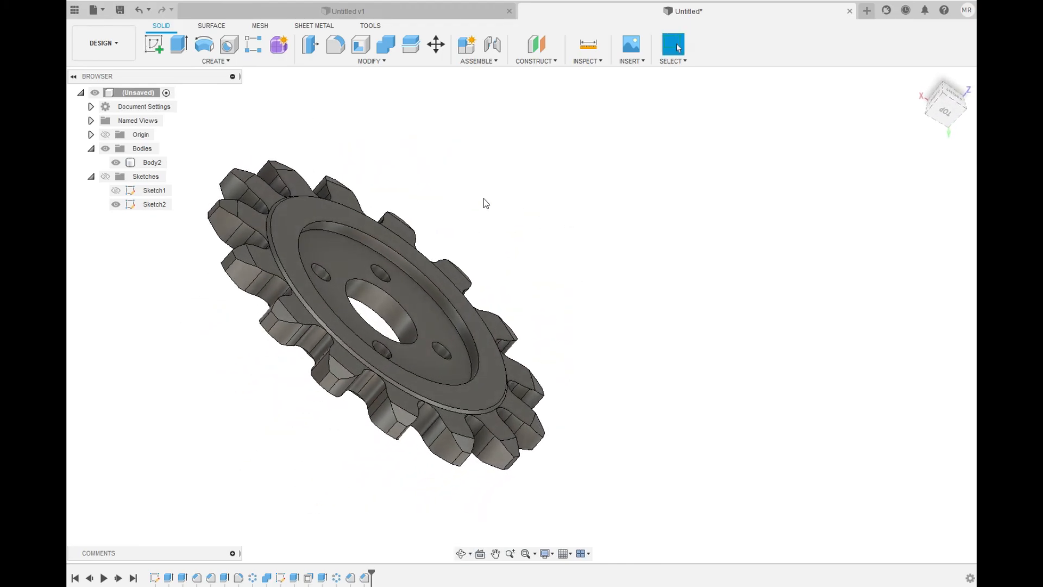
pyautogui.click(336, 45)
pyautogui.scroll(5, 379, 187)
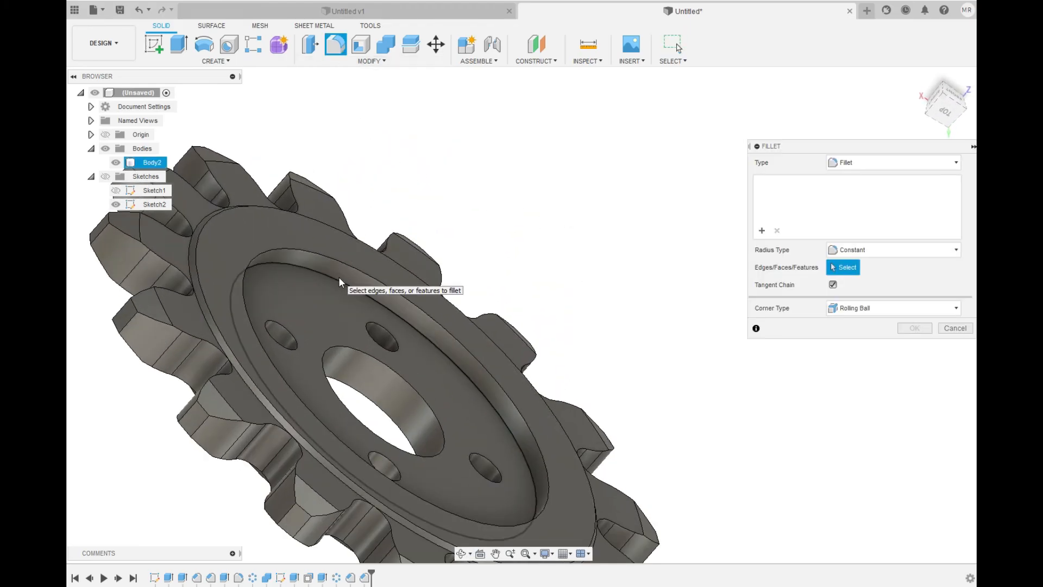
pyautogui.click(340, 279)
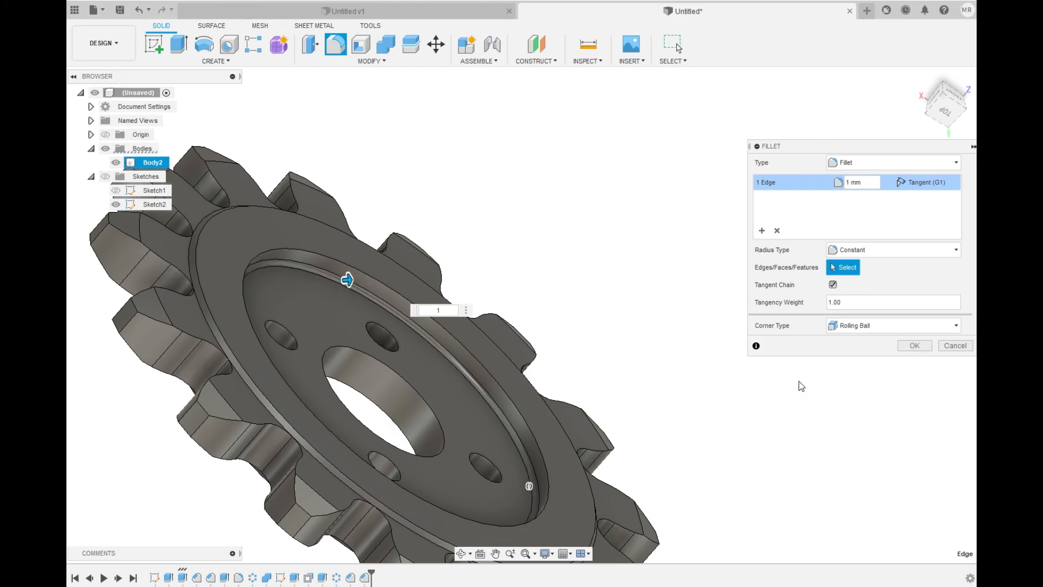
pyautogui.click(913, 347)
# Apply the Platinum - Polished appearance to the gear body.
pyautogui.scroll(-5, 543, 239)
pyautogui.keyDown('shift'); pyautogui.moveTo(533, 235); pyautogui.dragTo(589, 270, button='middle'); pyautogui.keyUp('shift')
pyautogui.scroll(-4, 580, 326)
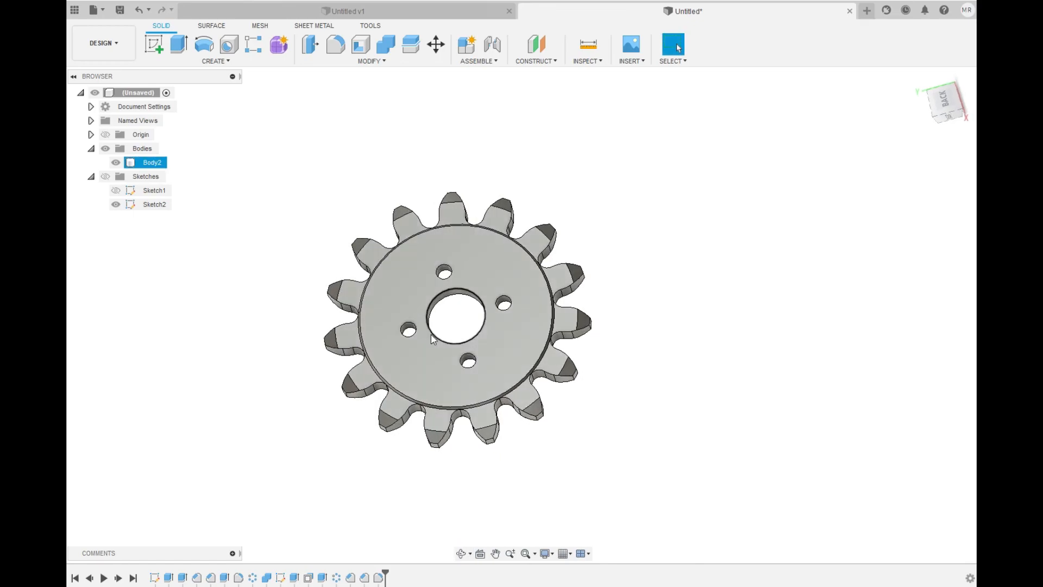
pyautogui.press('a')
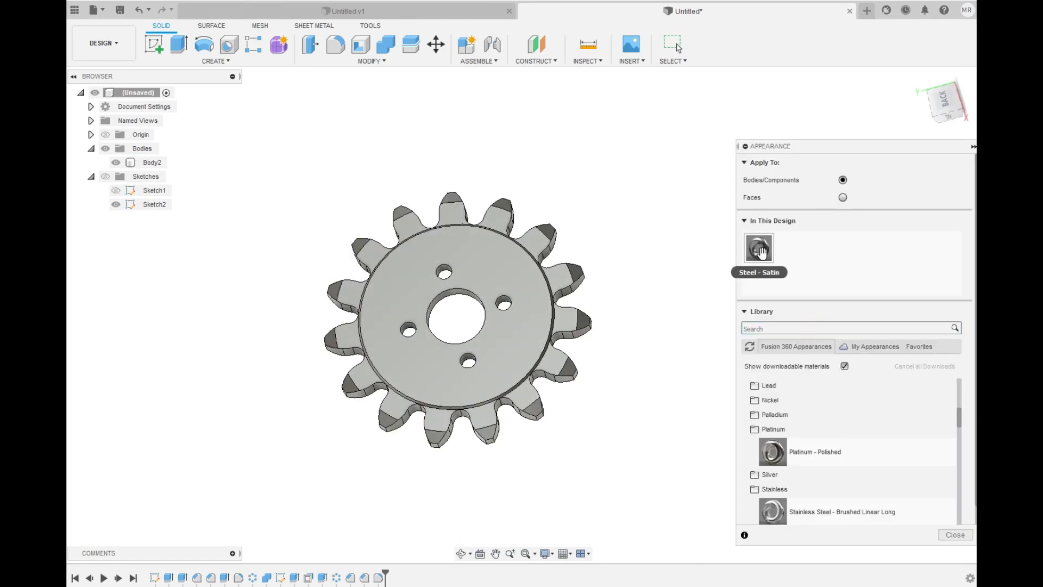
pyautogui.click(788, 263)
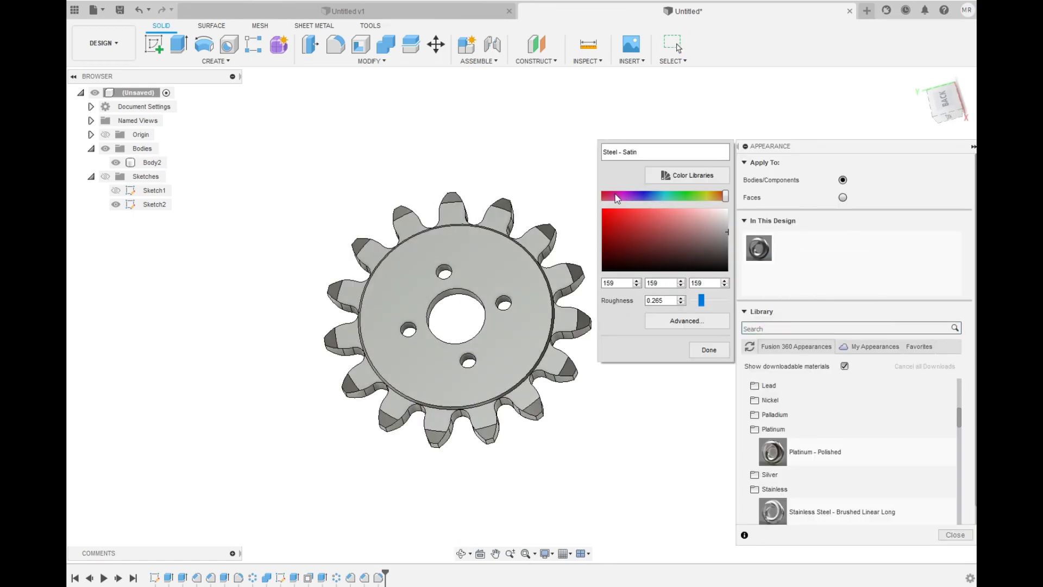
pyautogui.click(810, 273)
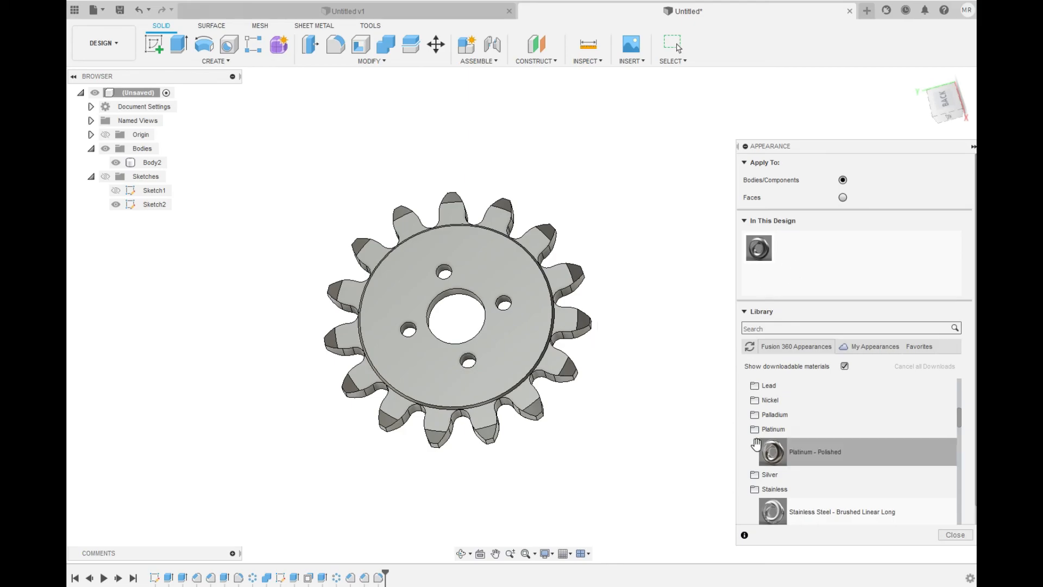
pyautogui.moveTo(775, 460); pyautogui.dragTo(526, 323)
pyautogui.keyDown('shift'); pyautogui.moveTo(599, 257); pyautogui.dragTo(610, 235, button='middle'); pyautogui.keyUp('shift')
pyautogui.press('Escape')
pyautogui.keyDown('shift'); pyautogui.moveTo(592, 378); pyautogui.dragTo(736, 132, button='middle'); pyautogui.keyUp('shift')
pyautogui.keyDown('shift'); pyautogui.moveTo(573, 301); pyautogui.dragTo(562, 267, button='middle'); pyautogui.keyUp('shift')
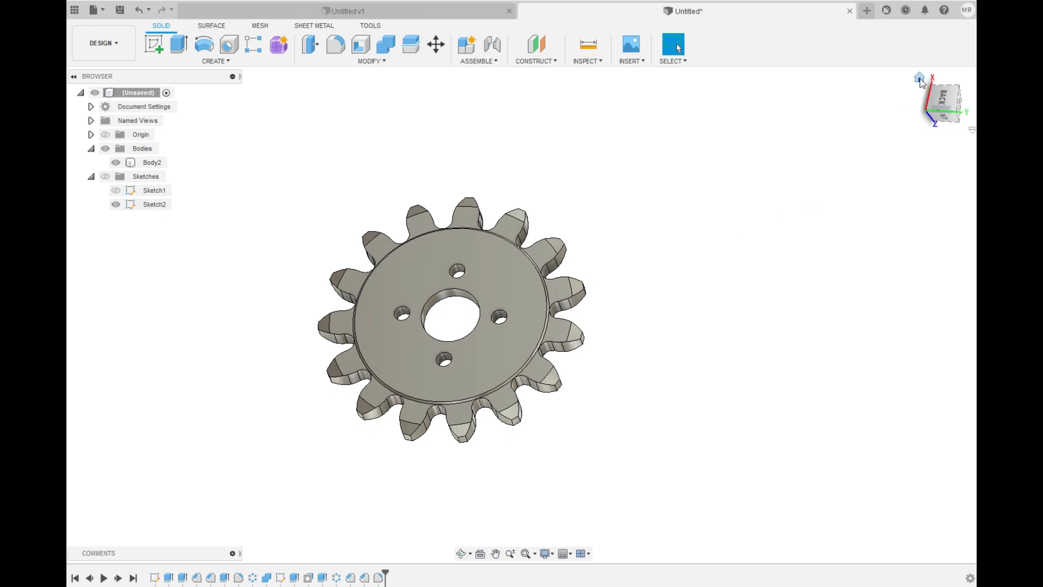
pyautogui.click(919, 79)
pyautogui.keyDown('shift'); pyautogui.moveTo(713, 254); pyautogui.dragTo(544, 202, button='middle'); pyautogui.keyUp('shift')
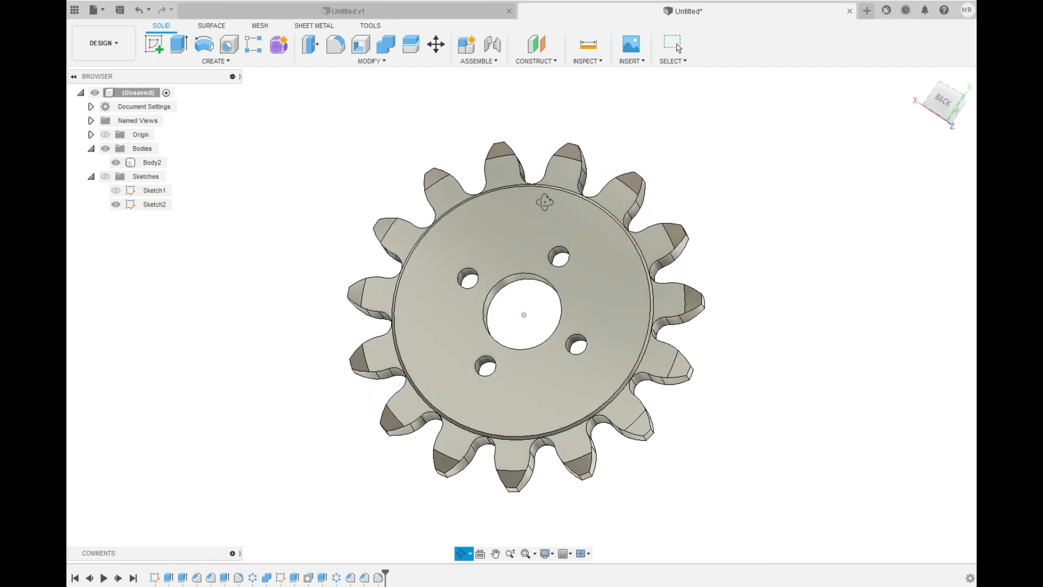